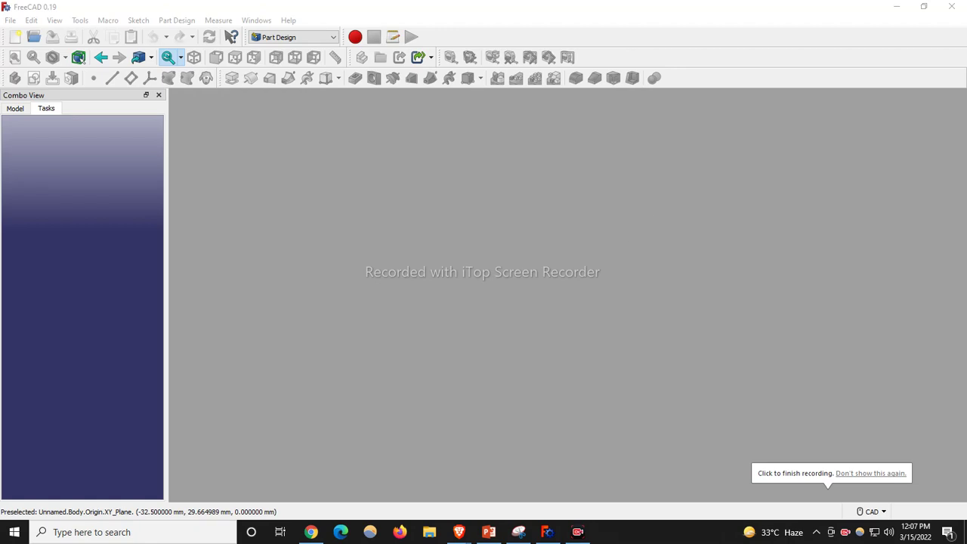
Examine practice drawing 104 on the CADDEXPERT page in the browser, checking its views and dimensions, and return to FreeCAD.
{"action": "left_click", "coordinate": [458, 532]}
{"action": "left_click_drag", "start_coordinate": [584, 117], "coordinate": [557, 110]}
{"action": "double_click", "coordinate": [558, 110]}
{"action": "scroll", "coordinate": [419, 242], "scroll_direction": "up", "scroll_amount": 2}
{"action": "scroll", "coordinate": [417, 242], "scroll_direction": "down", "scroll_amount": 3}
{"action": "scroll", "coordinate": [307, 231], "scroll_direction": "up", "scroll_amount": 1}
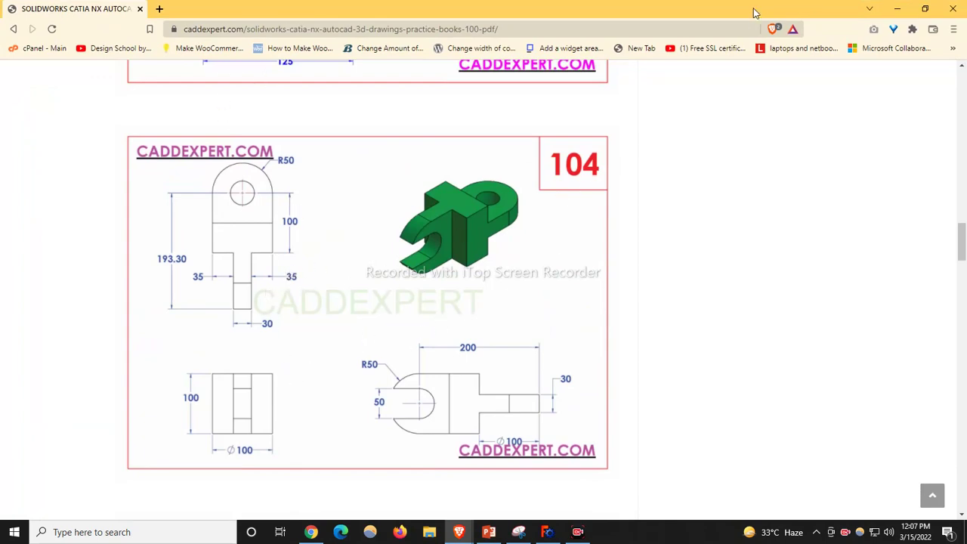
{"action": "left_click", "coordinate": [897, 8]}
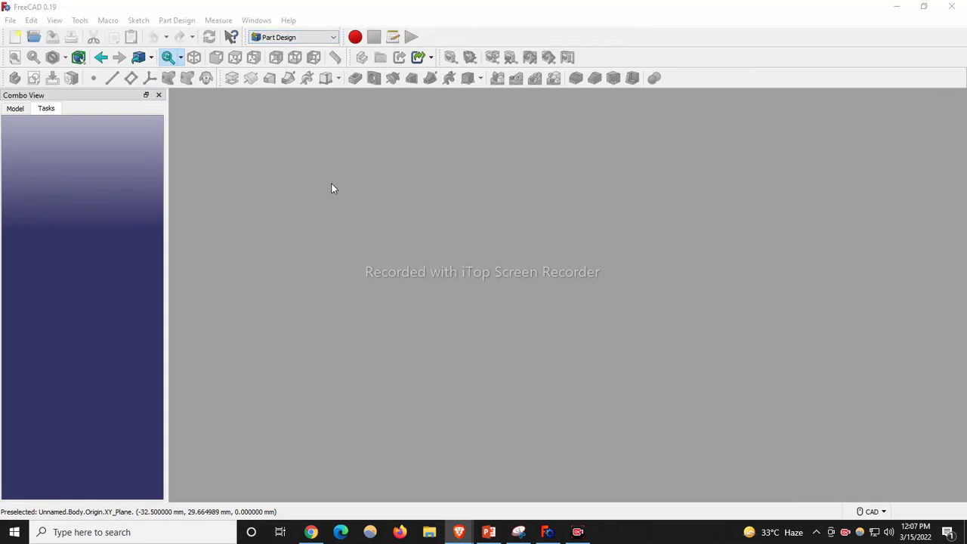
Review the general preferences and close them without changing anything.
{"action": "left_click", "coordinate": [390, 256]}
{"action": "left_click", "coordinate": [31, 21]}
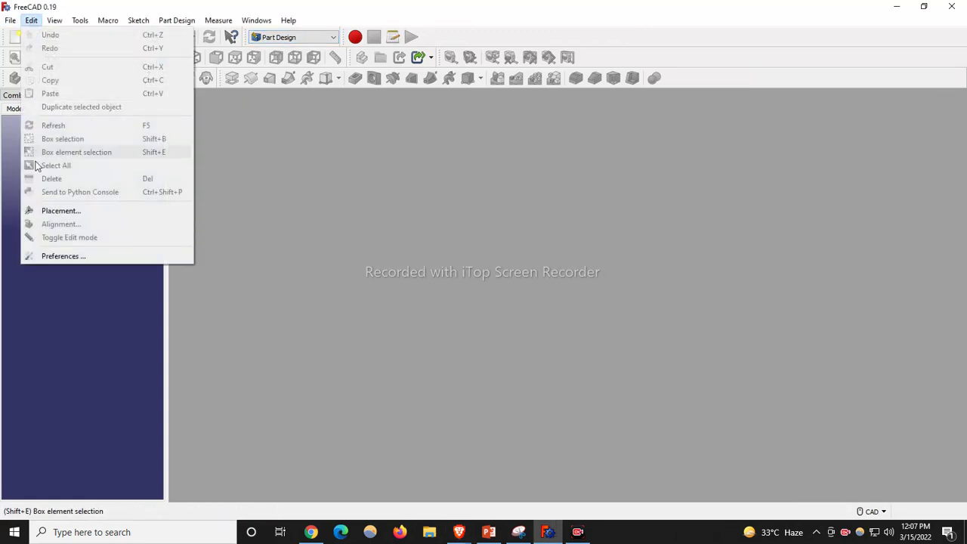
{"action": "left_click", "coordinate": [55, 258]}
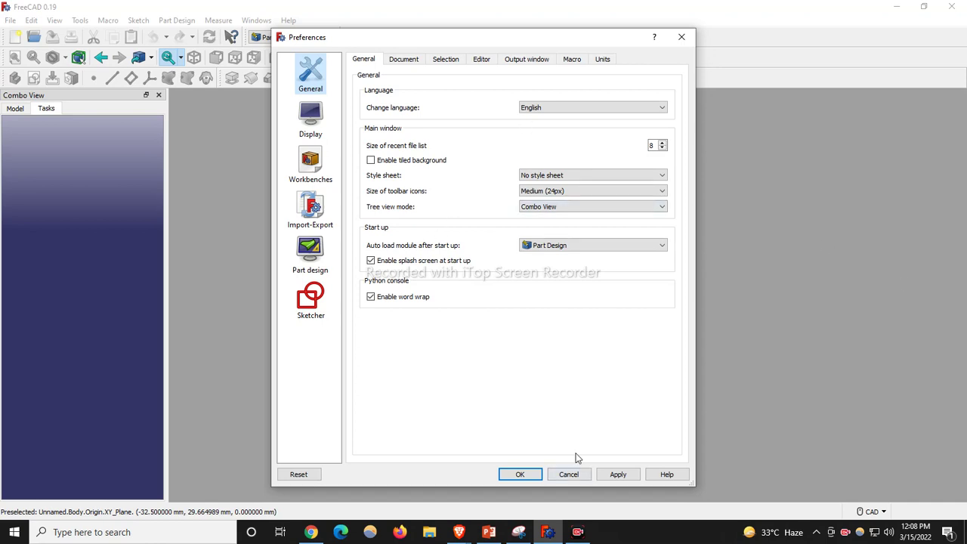
{"action": "left_click", "coordinate": [569, 476]}
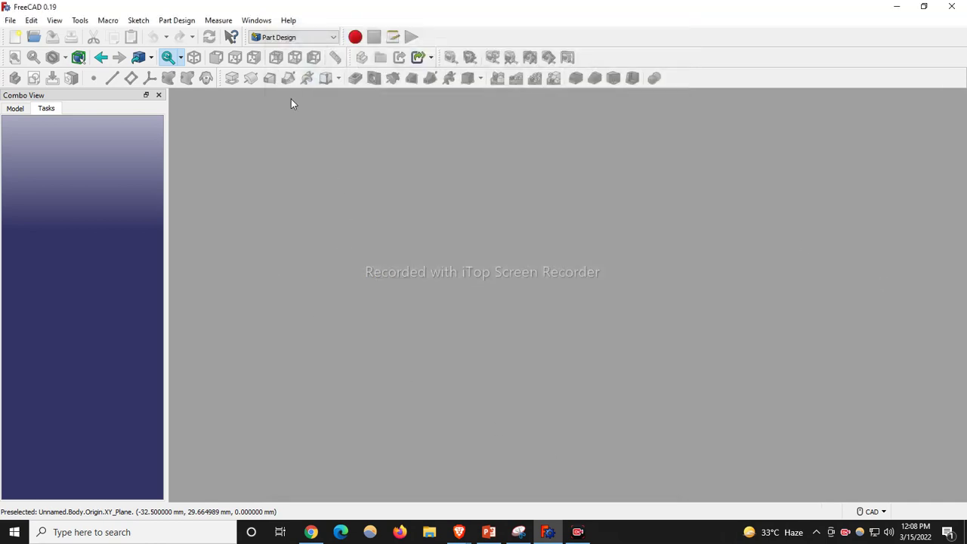
Create a new document and start a sketch on the XY plane.
{"action": "left_click", "coordinate": [14, 37]}
{"action": "left_click", "coordinate": [26, 146]}
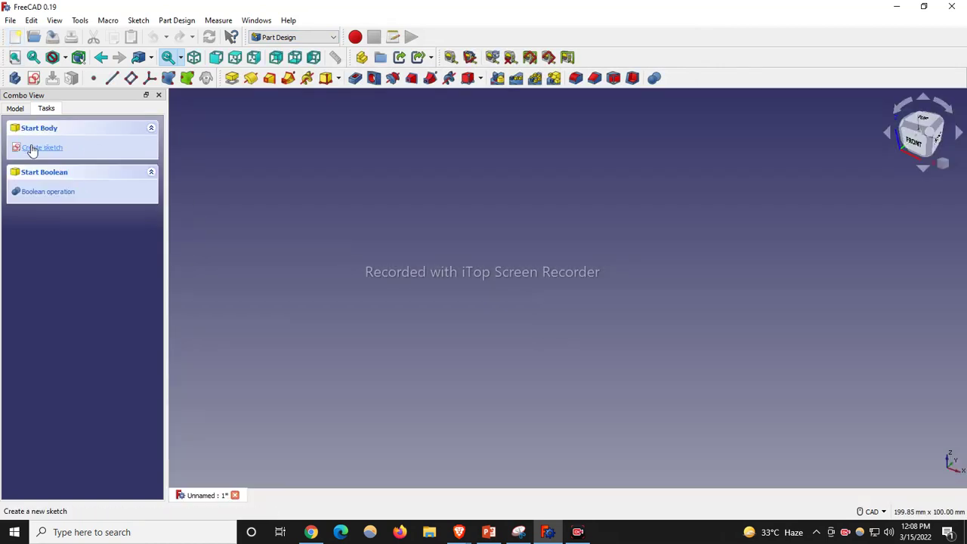
{"action": "left_click", "coordinate": [40, 148]}
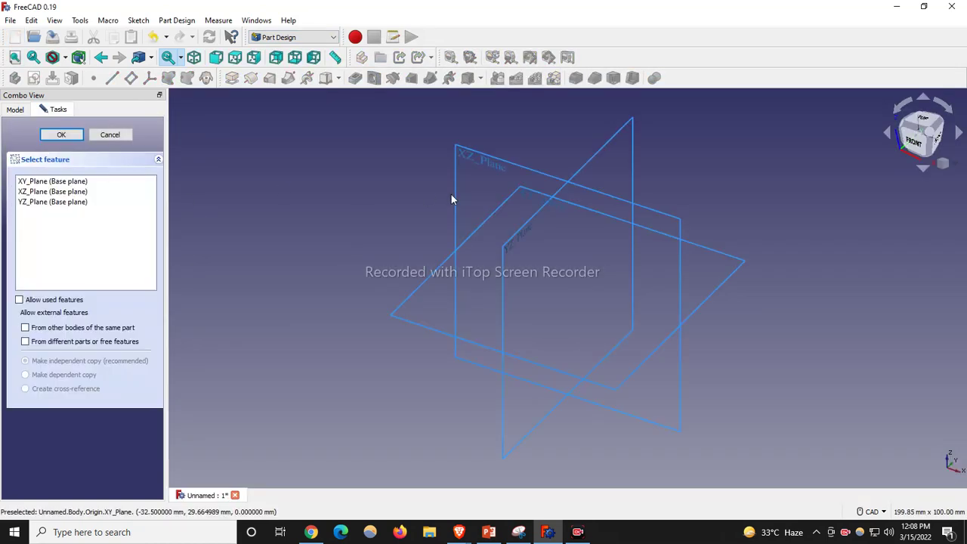
{"action": "left_click", "coordinate": [528, 195]}
{"action": "left_click", "coordinate": [61, 134]}
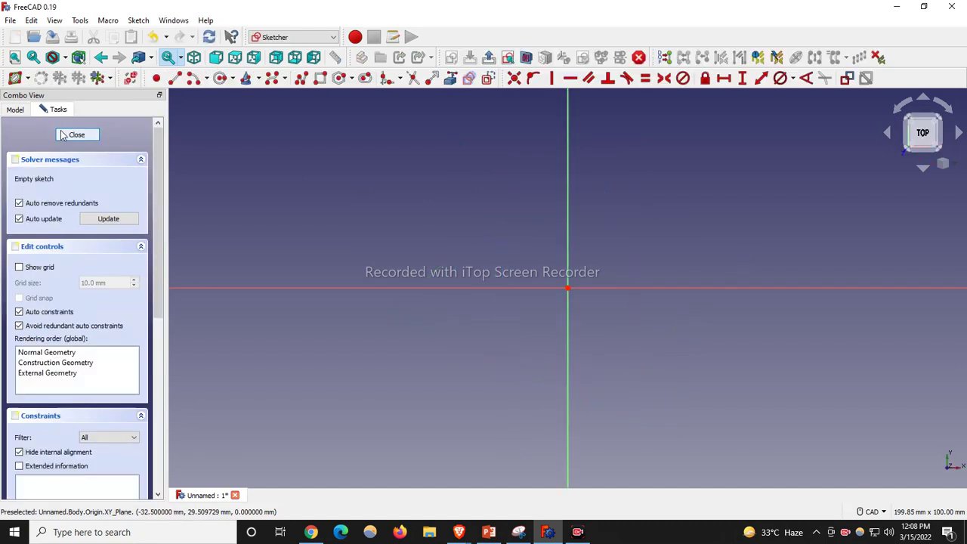
Draw two concentric circles centred on the origin, about 23 mm and 49 mm in diameter.
{"action": "scroll", "coordinate": [662, 231], "scroll_direction": "up", "scroll_amount": 2}
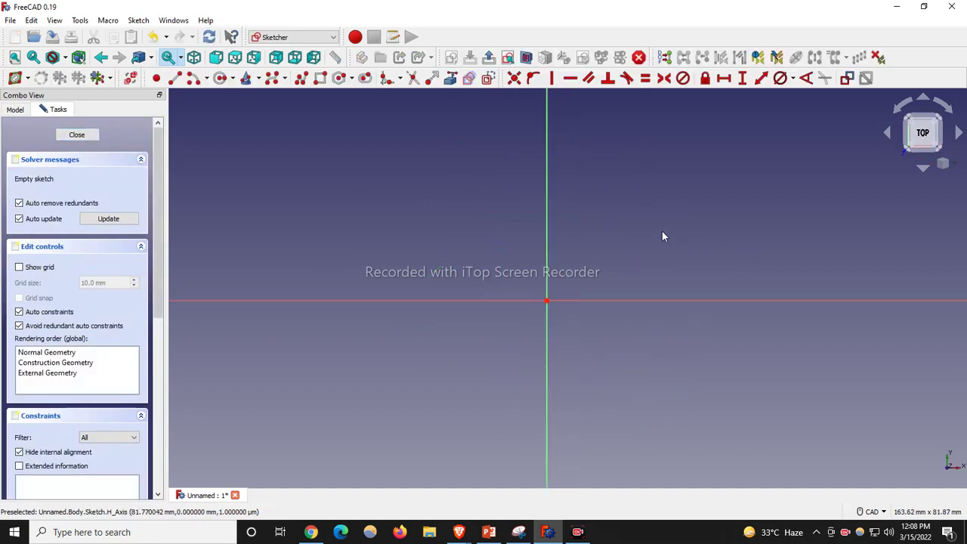
{"action": "left_click", "coordinate": [219, 78]}
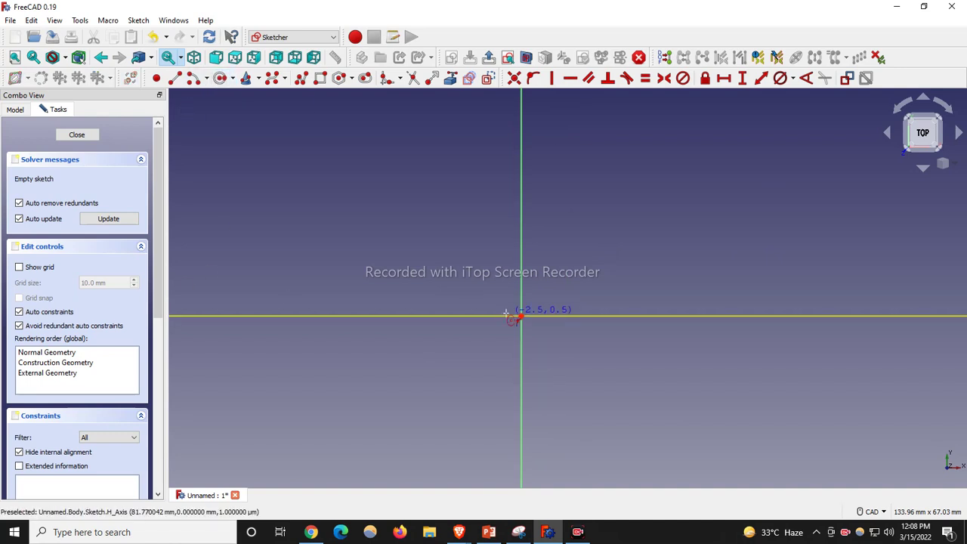
{"action": "left_click", "coordinate": [520, 316]}
{"action": "left_click", "coordinate": [528, 297]}
{"action": "left_click", "coordinate": [521, 316]}
{"action": "left_click", "coordinate": [628, 216]}
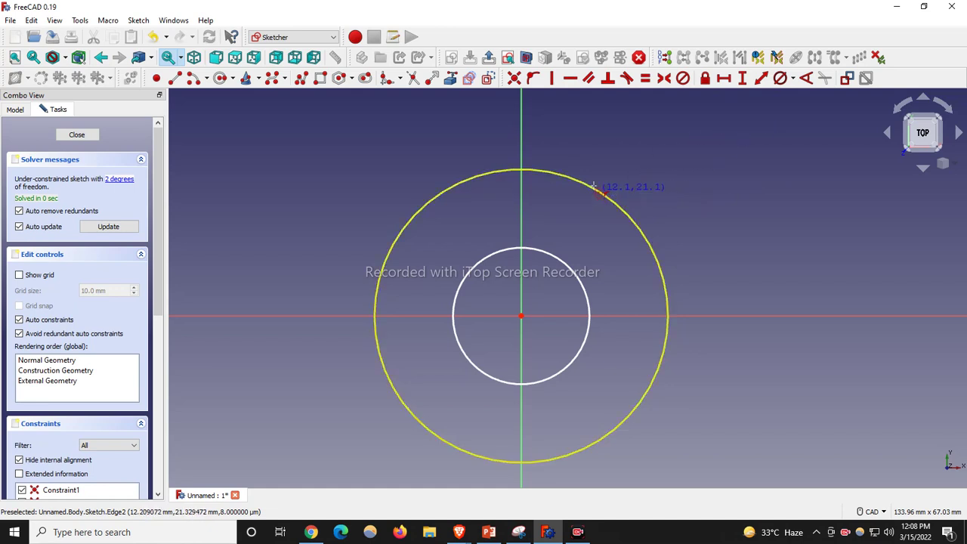
Constrain the outer circle's diameter to 100 mm and the inner circle's diameter to 30 mm.
{"action": "left_click", "coordinate": [793, 80]}
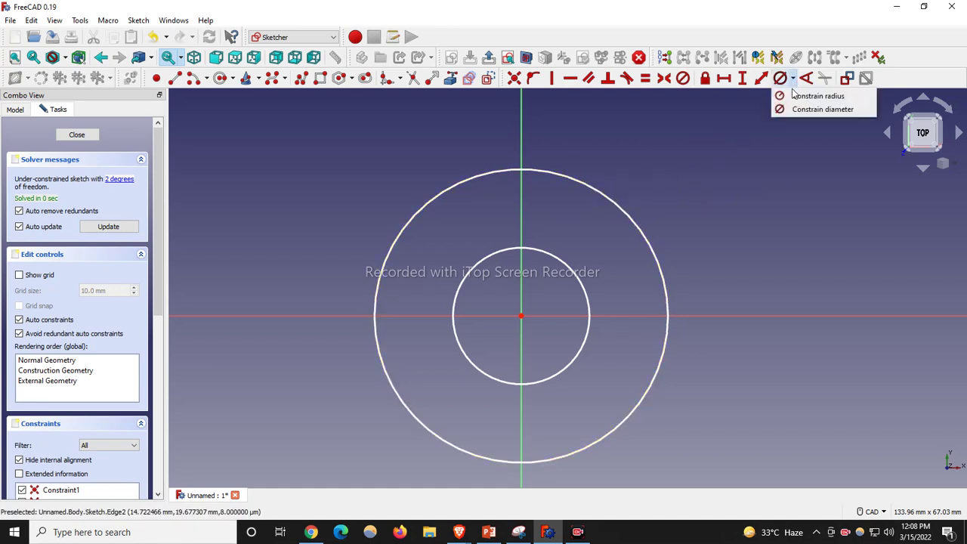
{"action": "left_click", "coordinate": [803, 110]}
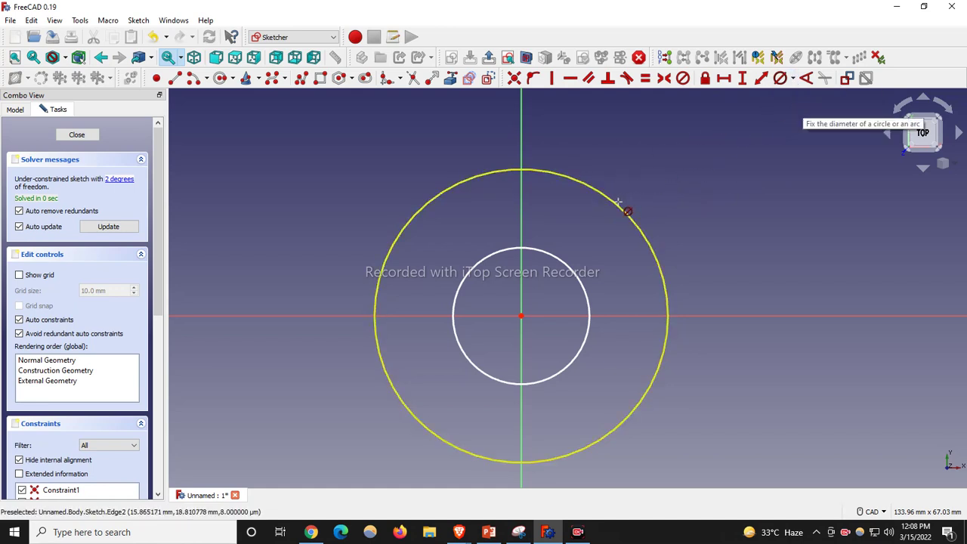
{"action": "left_click", "coordinate": [622, 211]}
{"action": "type", "text": "100"}
{"action": "key", "text": "Return"}
{"action": "left_click", "coordinate": [565, 264]}
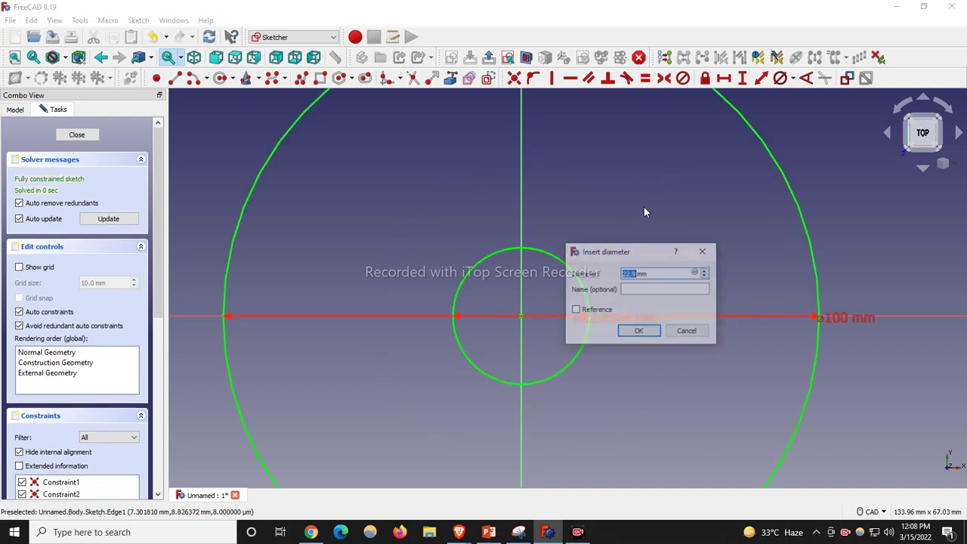
{"action": "type", "text": "30"}
{"action": "key", "text": "Return"}
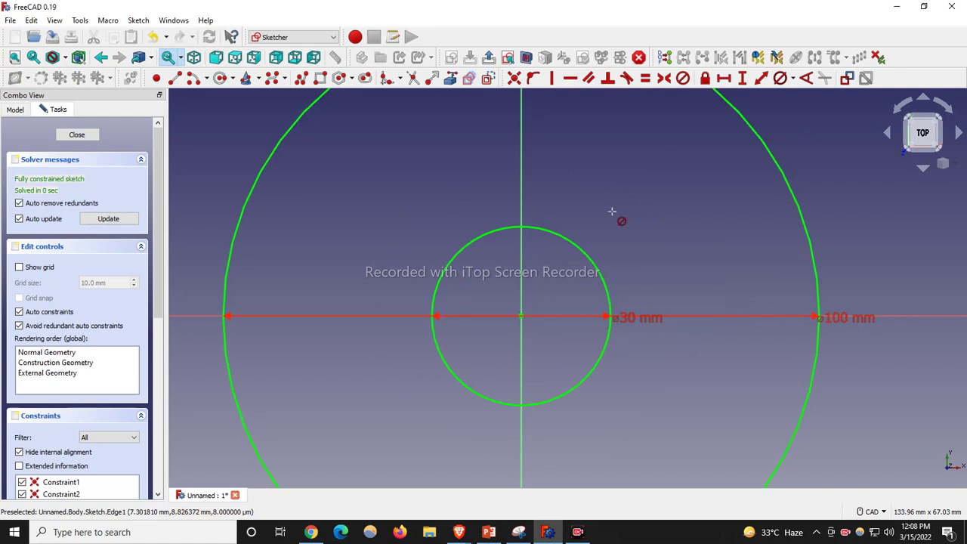
Move the two diameter dimension labels above the horizontal axis so they no longer overlap it.
{"action": "scroll", "coordinate": [470, 210], "scroll_direction": "down", "scroll_amount": 4}
{"action": "left_click_drag", "start_coordinate": [547, 265], "coordinate": [592, 232]}
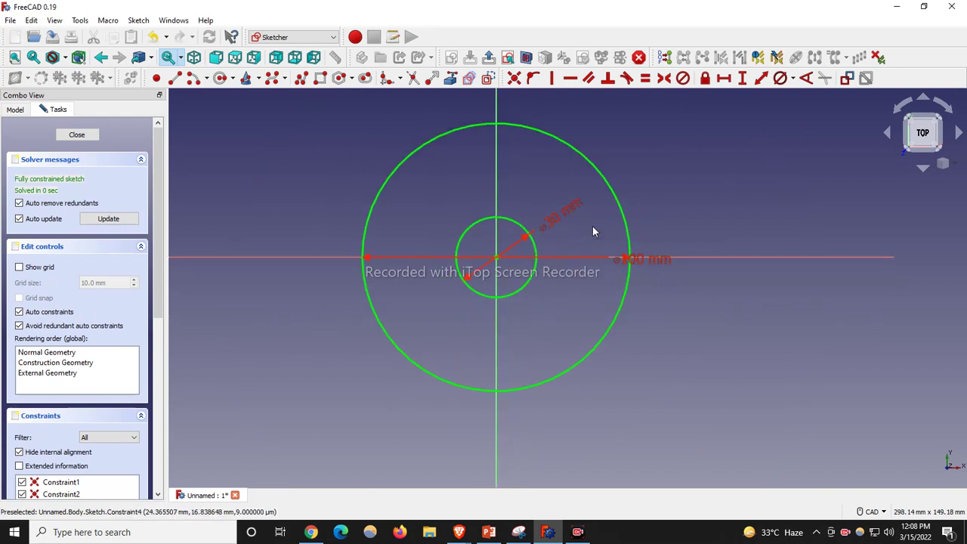
{"action": "left_click_drag", "start_coordinate": [658, 261], "coordinate": [662, 207]}
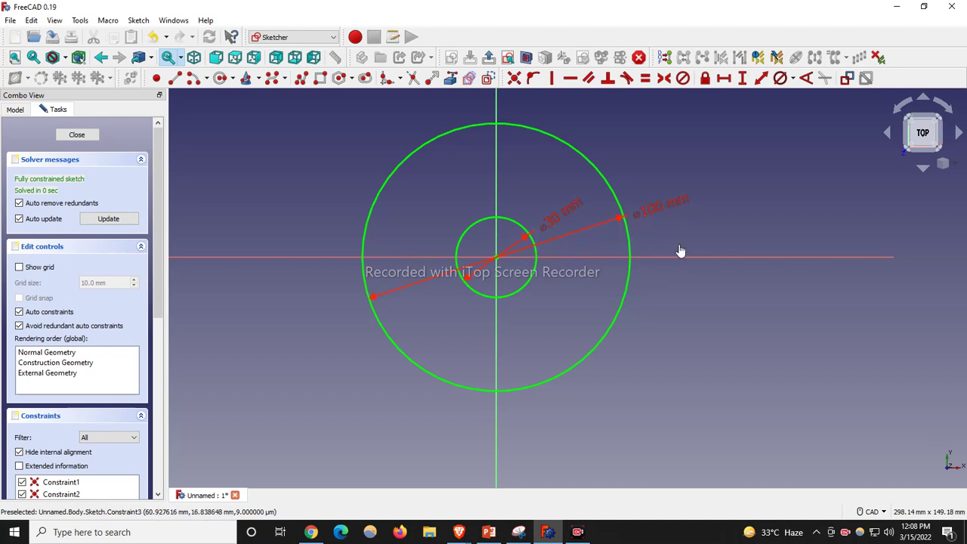
Draw vertical lines about 98 mm and 86 mm long on either side of the outer circle and move both diameter labels clear of it.
{"action": "scroll", "coordinate": [430, 202], "scroll_direction": "down", "scroll_amount": 3}
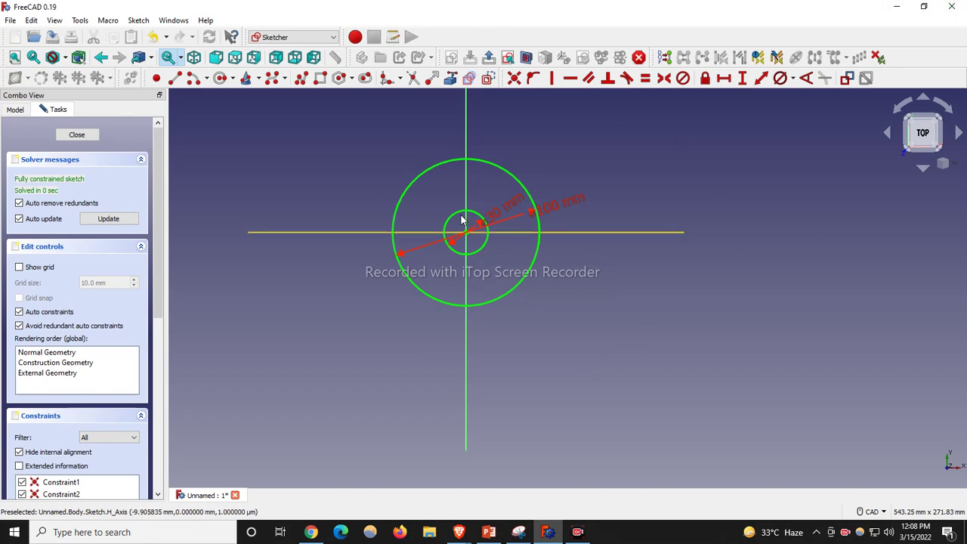
{"action": "left_click", "coordinate": [174, 78]}
{"action": "left_click", "coordinate": [373, 204]}
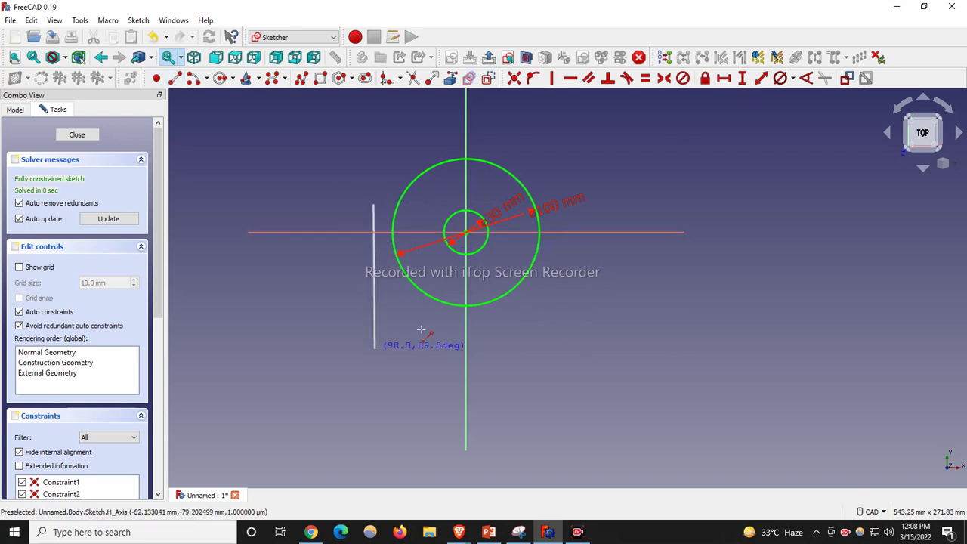
{"action": "left_click", "coordinate": [373, 348]}
{"action": "left_click", "coordinate": [574, 221]}
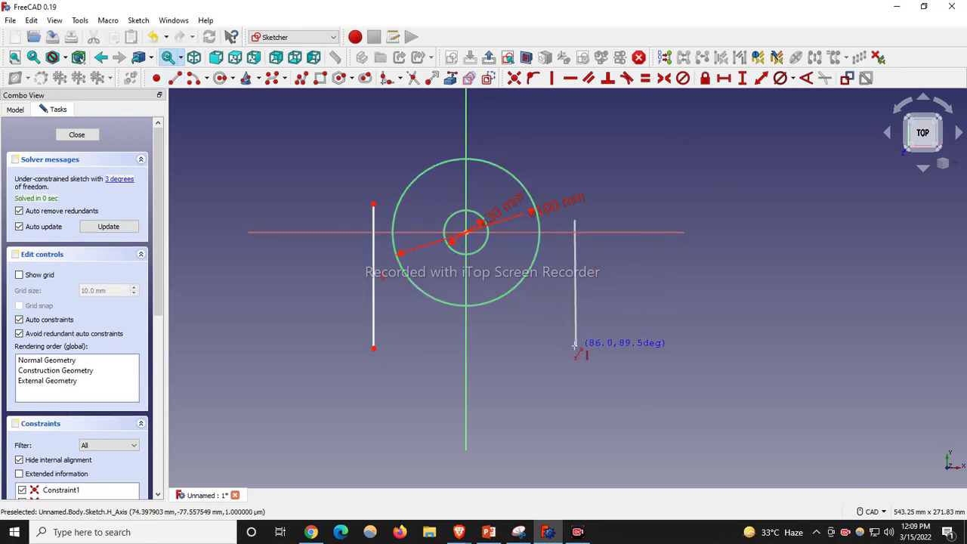
{"action": "left_click", "coordinate": [574, 346]}
{"action": "right_click", "coordinate": [664, 284]}
{"action": "left_click_drag", "start_coordinate": [558, 203], "coordinate": [530, 139]}
{"action": "left_click_drag", "start_coordinate": [499, 214], "coordinate": [563, 168]}
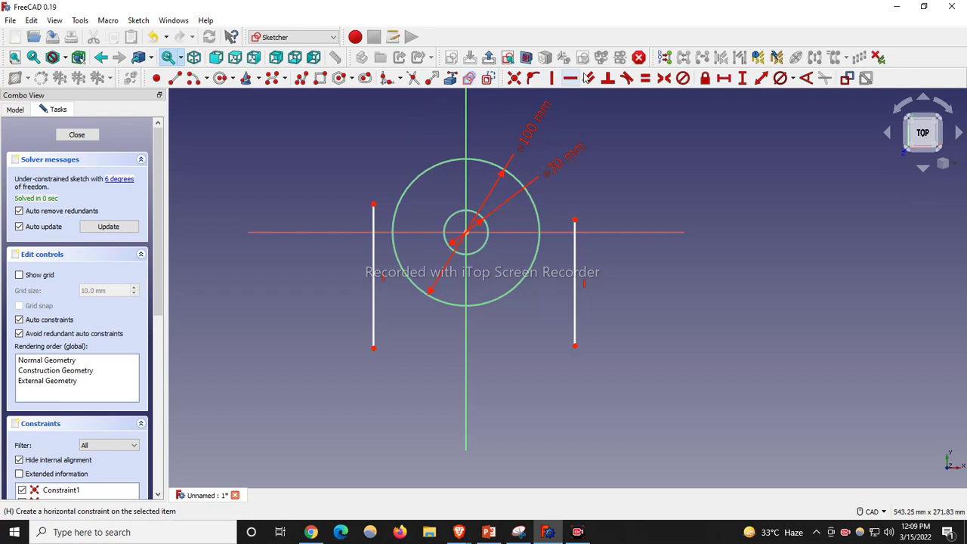
Make both vertical lines tangent to the outer circle.
{"action": "left_click", "coordinate": [574, 254]}
{"action": "left_click", "coordinate": [537, 249]}
{"action": "key", "text": "t"}
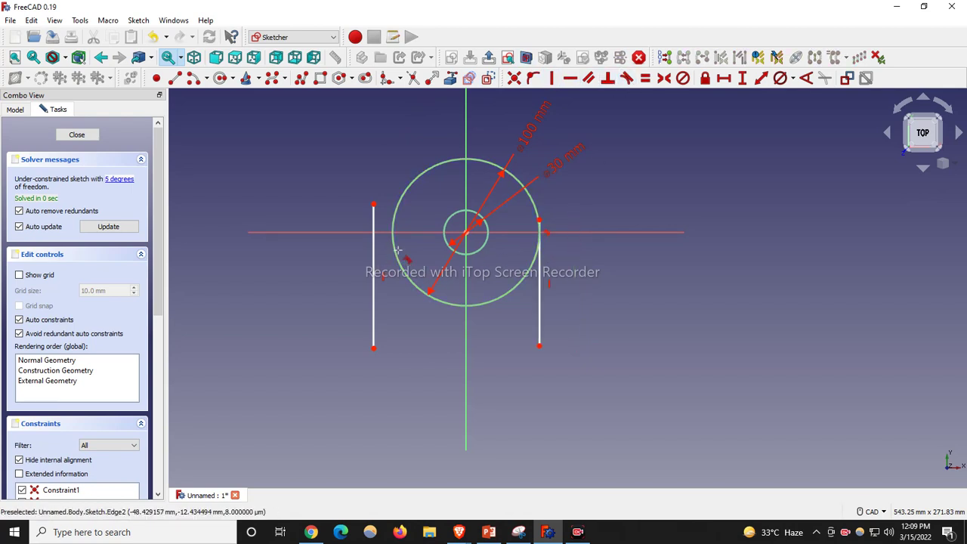
{"action": "left_click", "coordinate": [394, 257]}
{"action": "left_click", "coordinate": [375, 254]}
{"action": "key", "text": "t"}
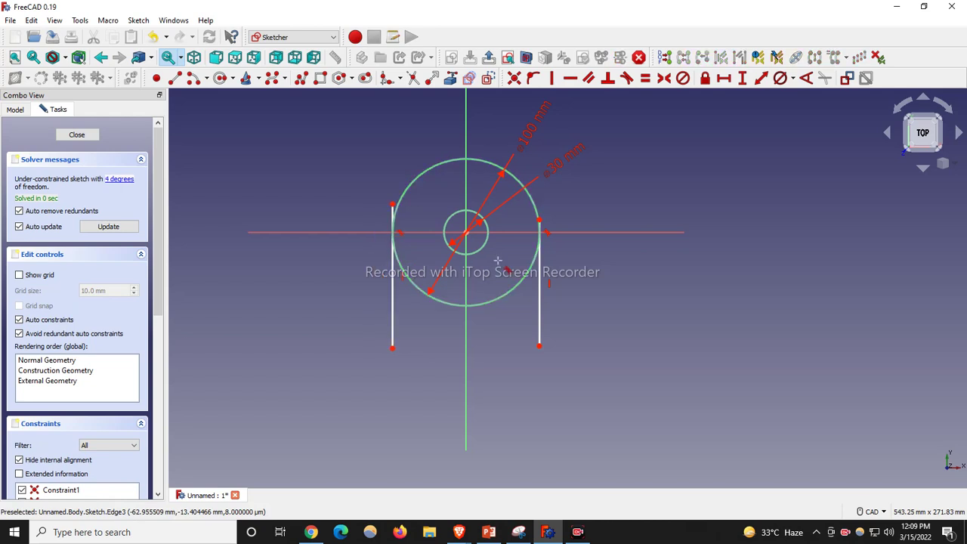
Trim away the outer circle's lower half and the parts of both vertical lines above the horizontal axis.
{"action": "scroll", "coordinate": [483, 255], "scroll_direction": "up", "scroll_amount": 2}
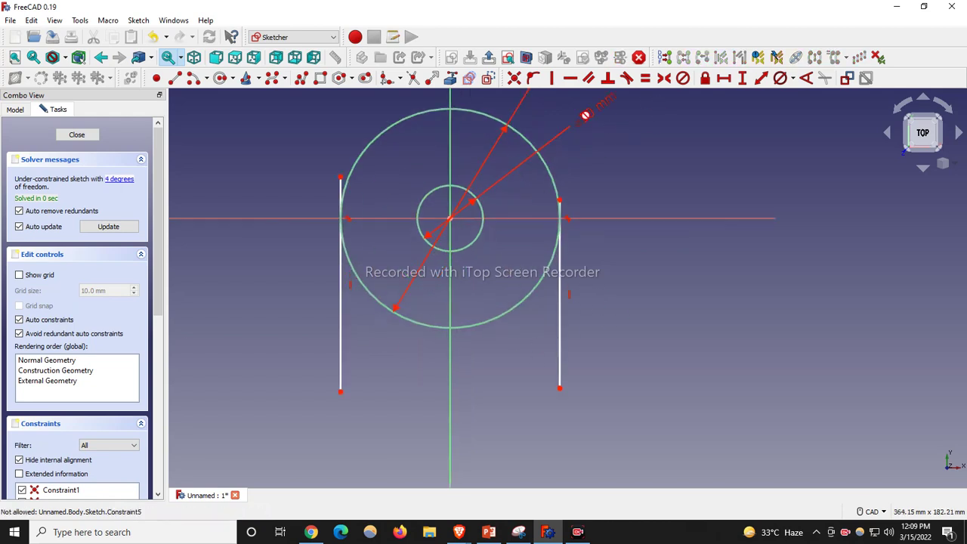
{"action": "left_click", "coordinate": [413, 79]}
{"action": "left_click", "coordinate": [499, 321]}
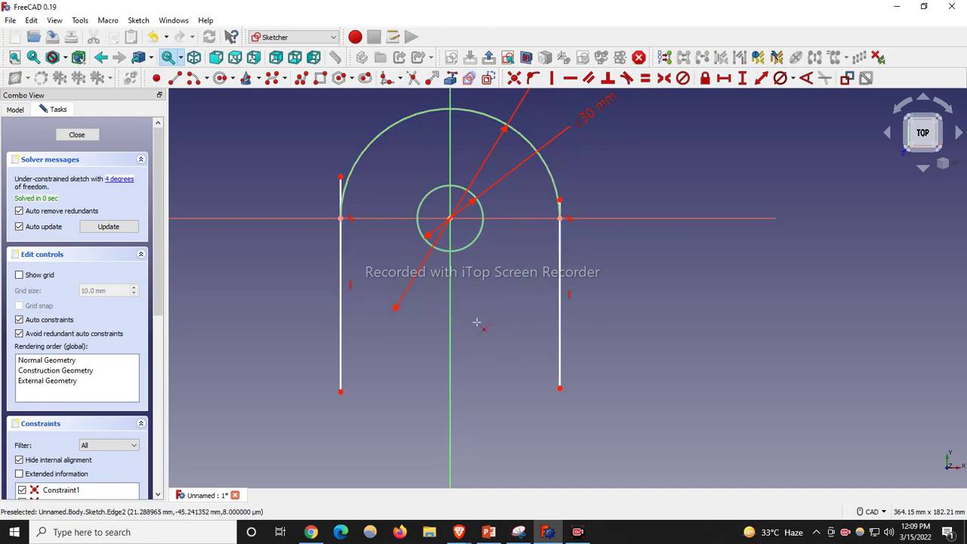
{"action": "scroll", "coordinate": [313, 194], "scroll_direction": "up", "scroll_amount": 3}
{"action": "left_click", "coordinate": [362, 185]}
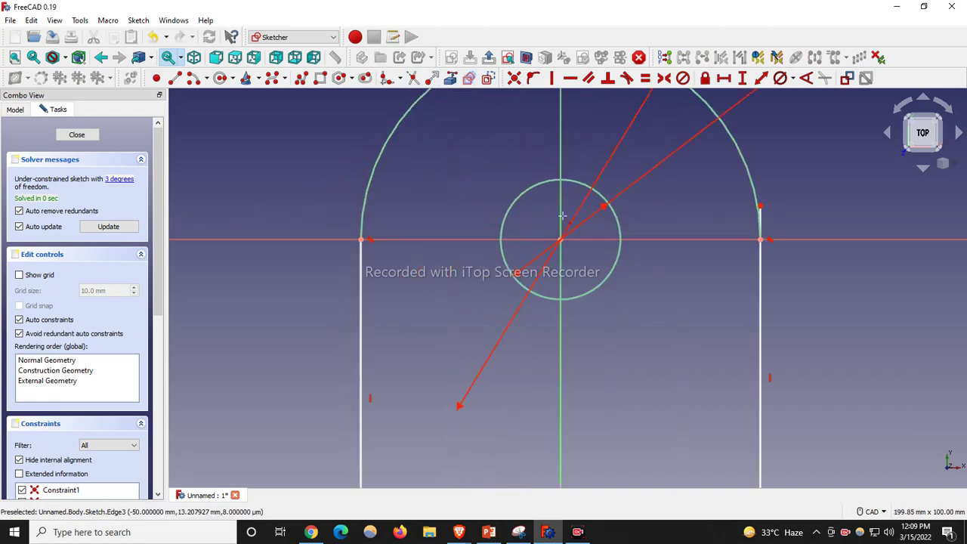
{"action": "scroll", "coordinate": [762, 219], "scroll_direction": "up", "scroll_amount": 3}
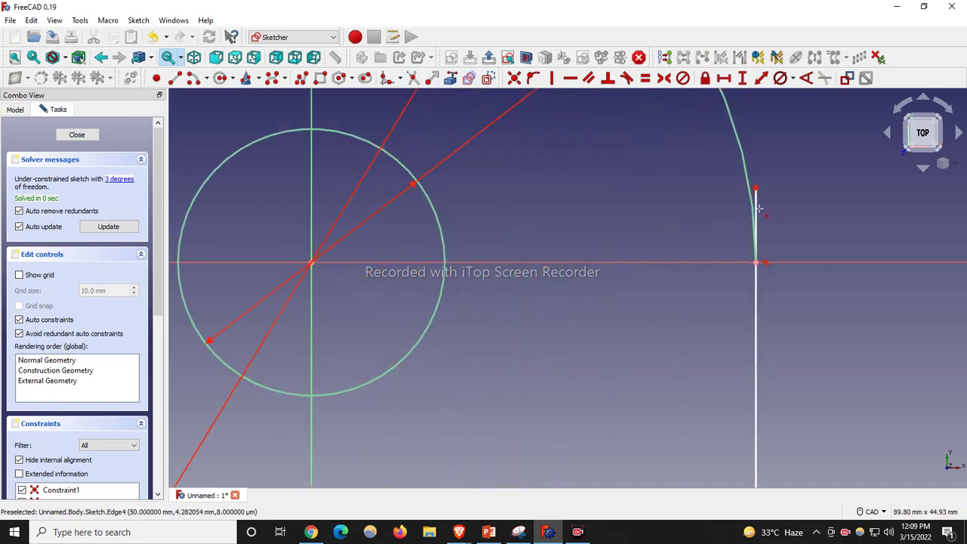
{"action": "left_click", "coordinate": [757, 212]}
Draw a stepped polyline joining the lower ends of the two vertical lines, with a first shoulder about 31 mm wide and a narrower tab below.
{"action": "scroll", "coordinate": [631, 230], "scroll_direction": "down", "scroll_amount": 5}
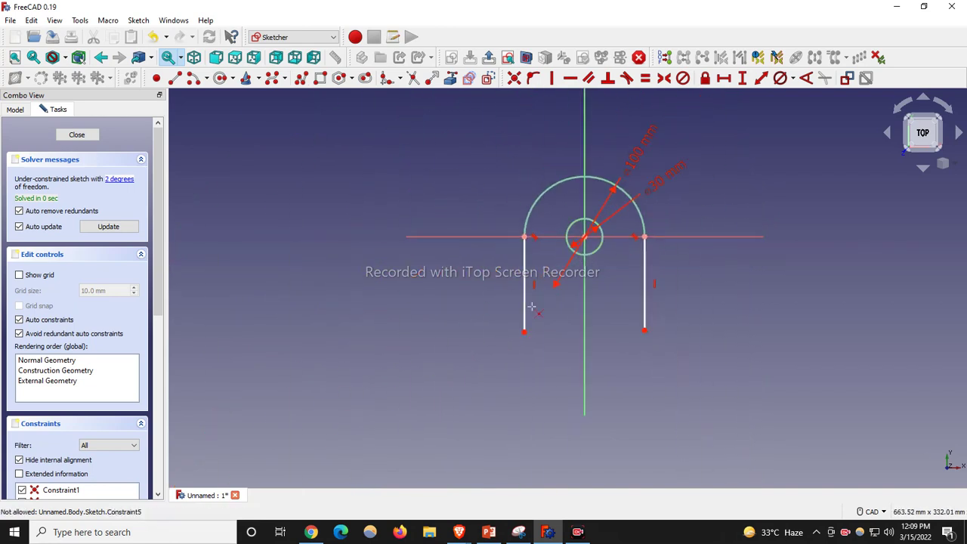
{"action": "scroll", "coordinate": [613, 313], "scroll_direction": "up", "scroll_amount": 2}
{"action": "scroll", "coordinate": [584, 343], "scroll_direction": "up", "scroll_amount": 1}
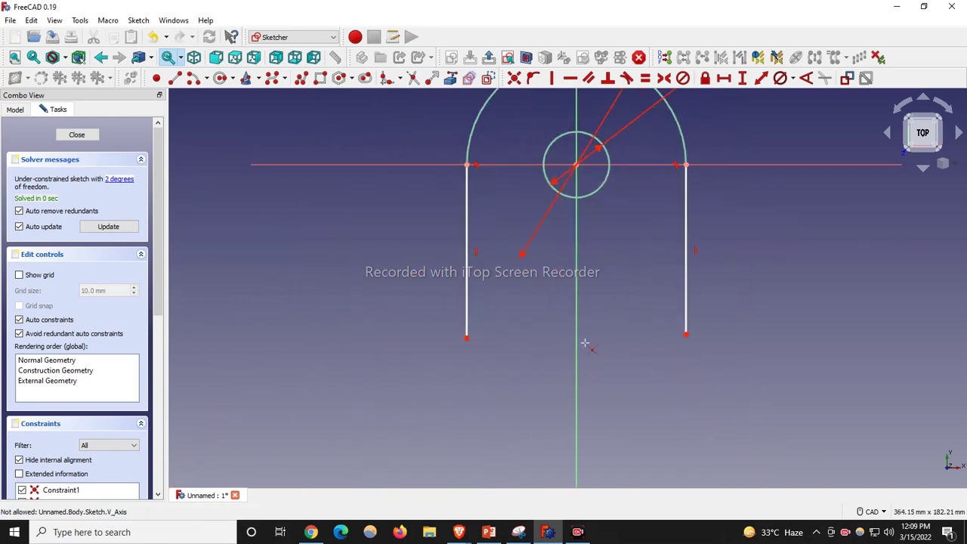
{"action": "left_click", "coordinate": [466, 337]}
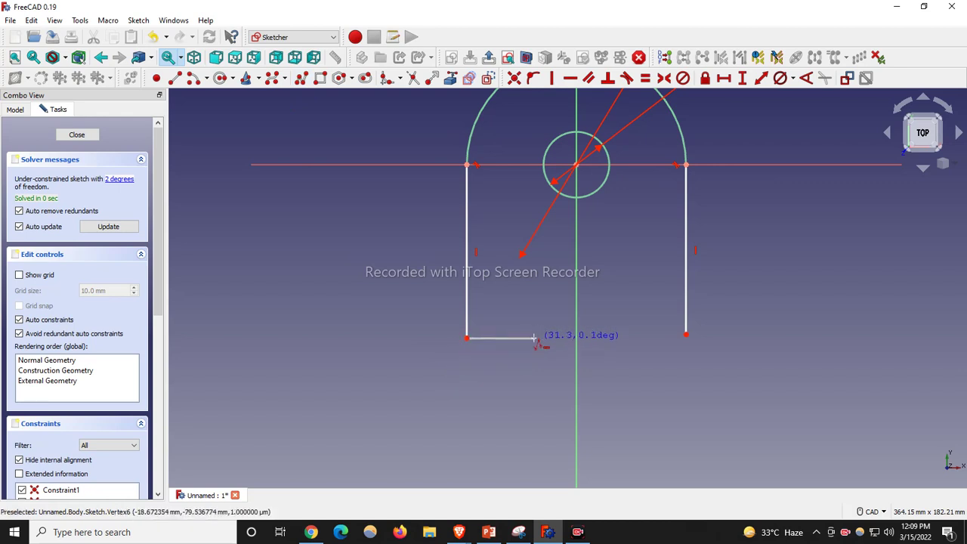
{"action": "left_click", "coordinate": [534, 337]}
{"action": "left_click", "coordinate": [535, 423]}
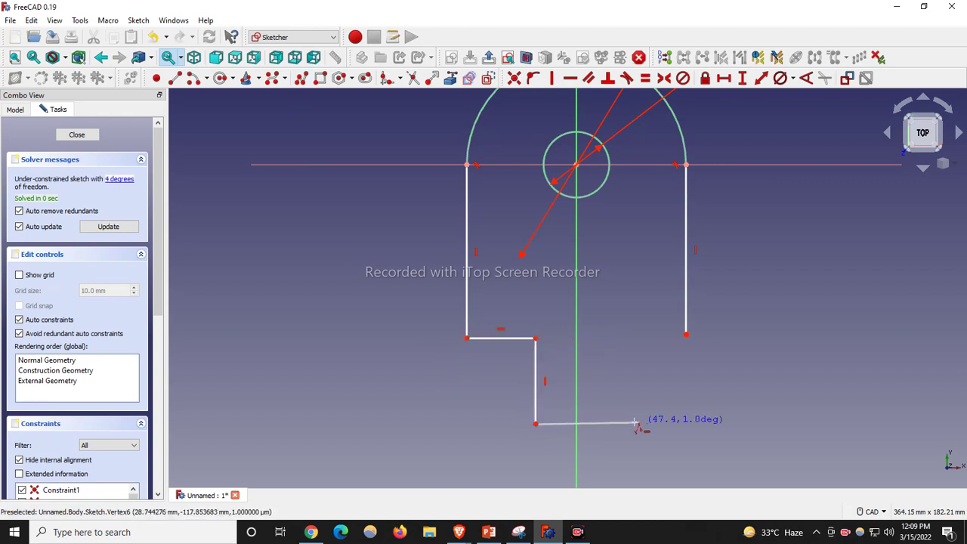
{"action": "left_click", "coordinate": [633, 423]}
{"action": "left_click", "coordinate": [634, 338]}
{"action": "left_click", "coordinate": [683, 335]}
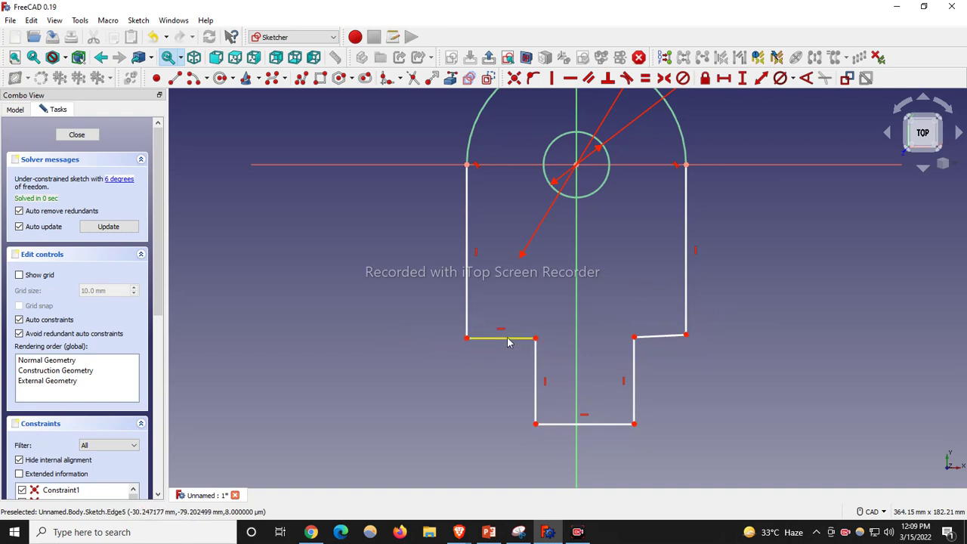
Constrain the slanted shoulder segment on the profile's right side to be horizontal.
{"action": "left_click", "coordinate": [661, 336]}
{"action": "left_click", "coordinate": [570, 78]}
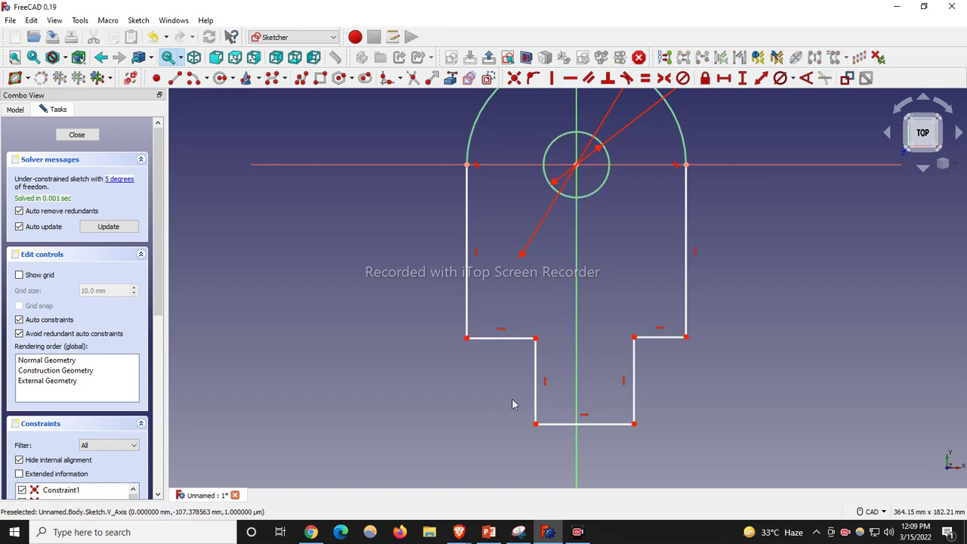
{"action": "scroll", "coordinate": [495, 411], "scroll_direction": "down", "scroll_amount": 2}
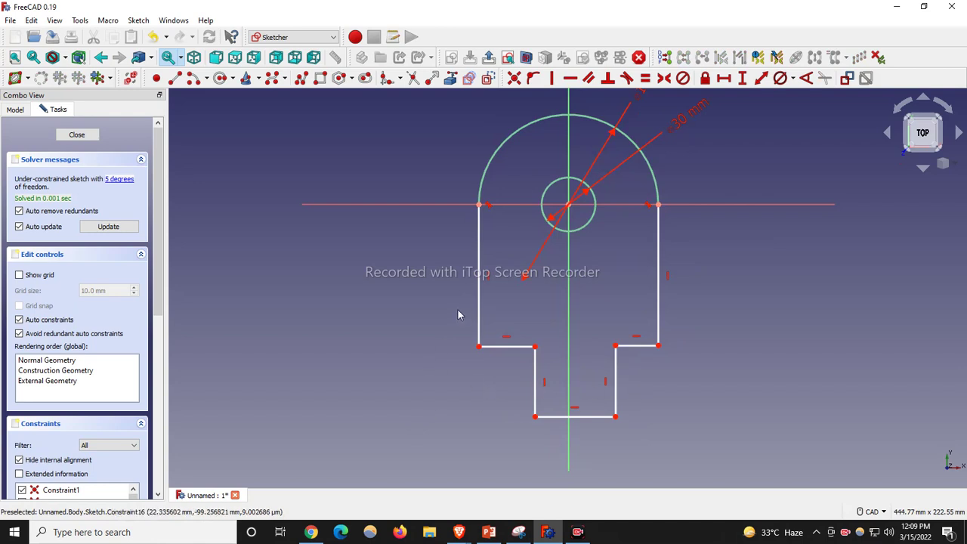
{"action": "scroll", "coordinate": [458, 314], "scroll_direction": "down", "scroll_amount": 2}
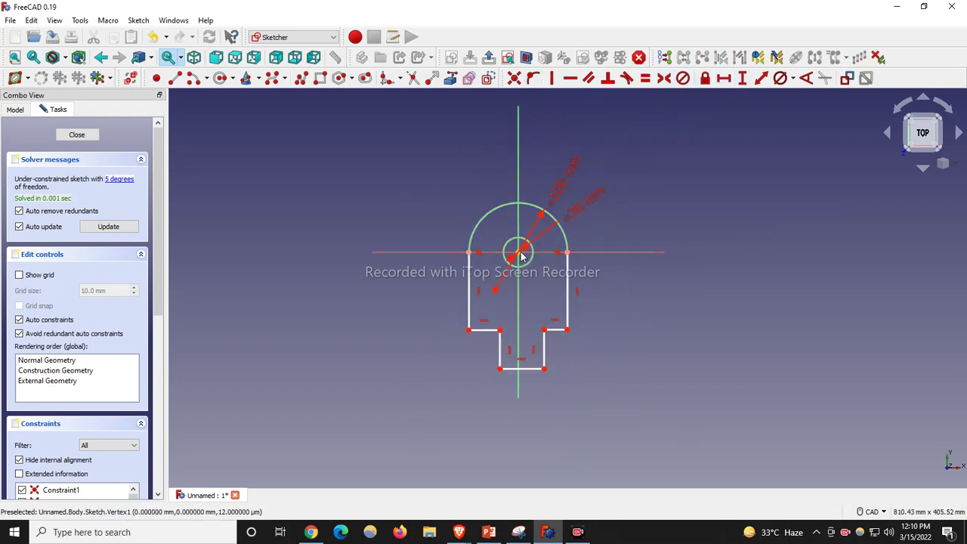
Set the vertical distance from the origin to the tab's bottom-left corner to 193.3 mm and place the dimension left of the profile.
{"action": "left_click", "coordinate": [504, 375]}
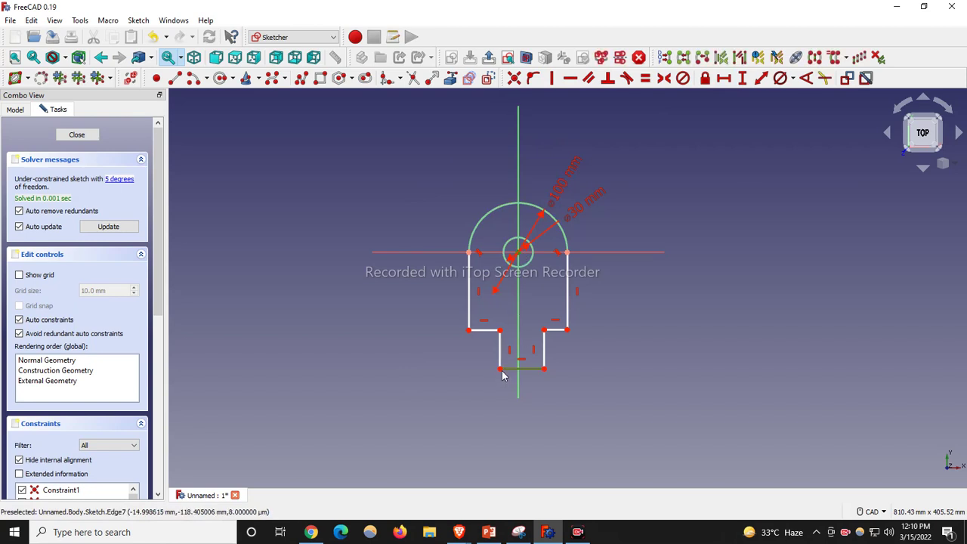
{"action": "left_click", "coordinate": [376, 318]}
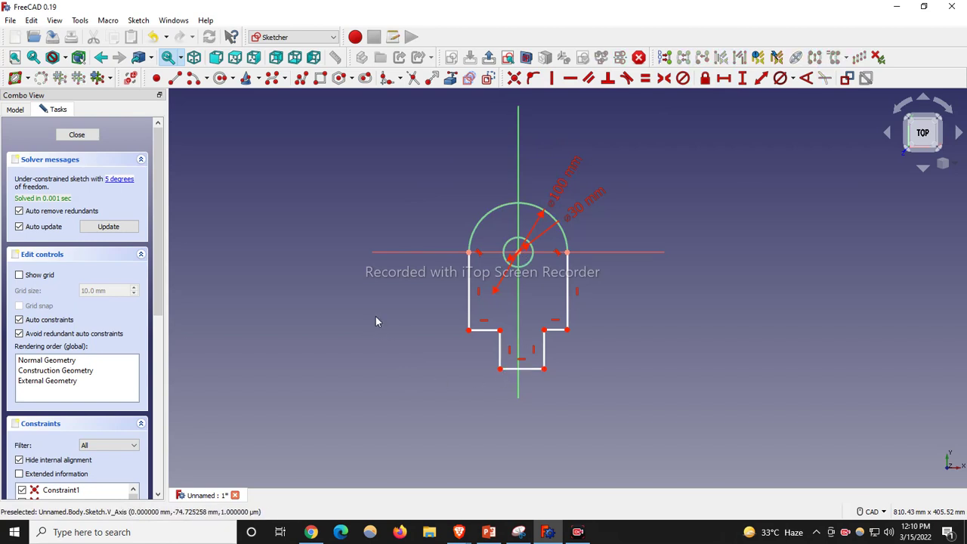
{"action": "left_click", "coordinate": [520, 257]}
{"action": "left_click", "coordinate": [742, 78]}
{"action": "type", "text": "193.3"}
{"action": "key", "text": "Return"}
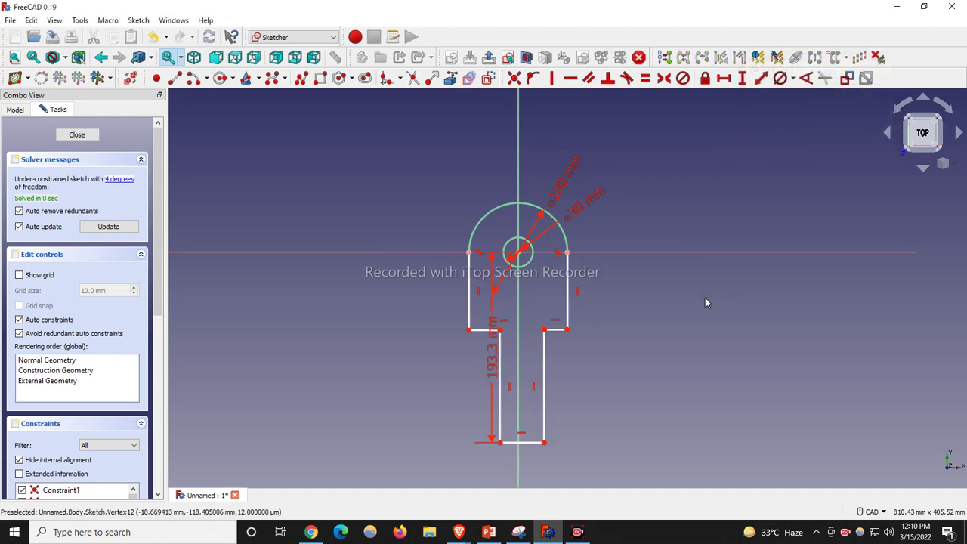
{"action": "left_click_drag", "start_coordinate": [491, 354], "coordinate": [375, 355]}
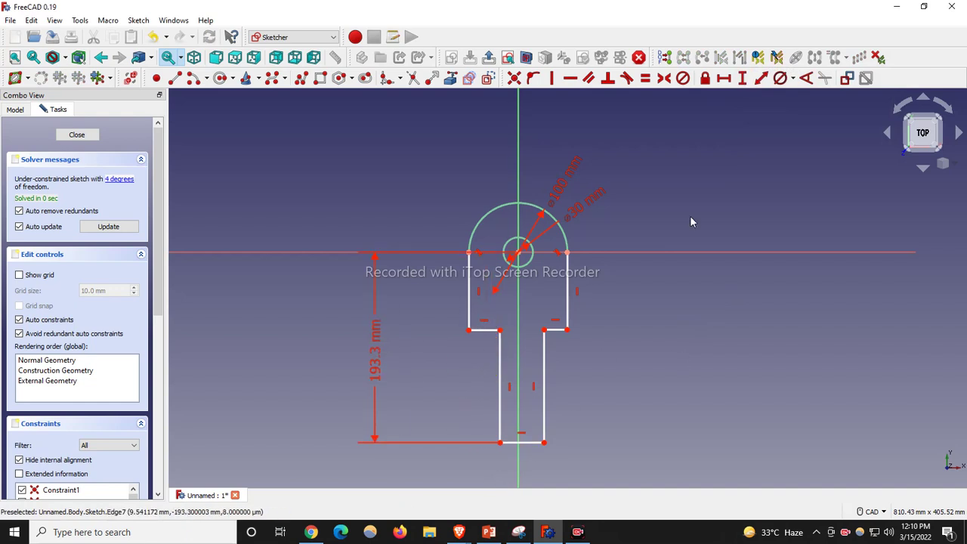
Set the width of the tab's bottom edge to 30 mm and place the dimension below the profile.
{"action": "left_click", "coordinate": [532, 442]}
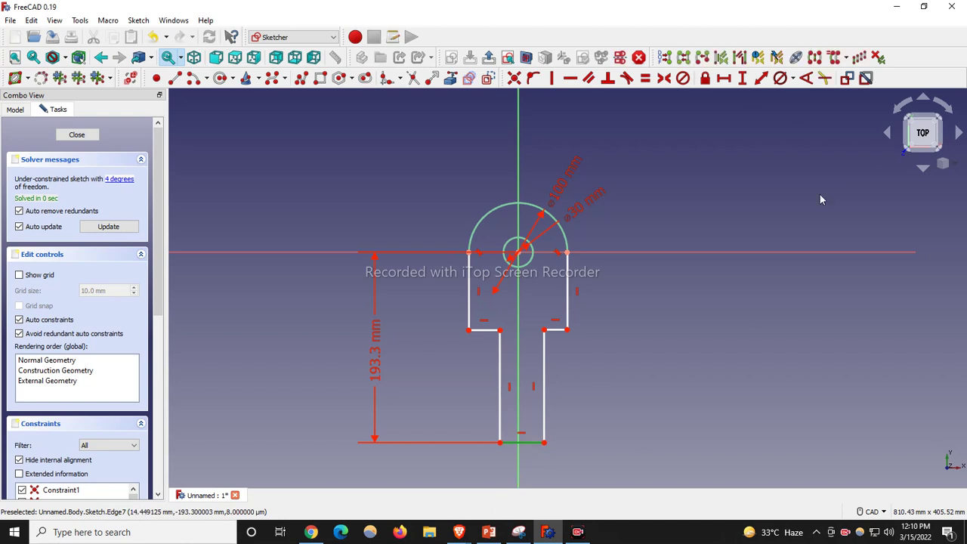
{"action": "left_click", "coordinate": [724, 79]}
{"action": "type", "text": "30"}
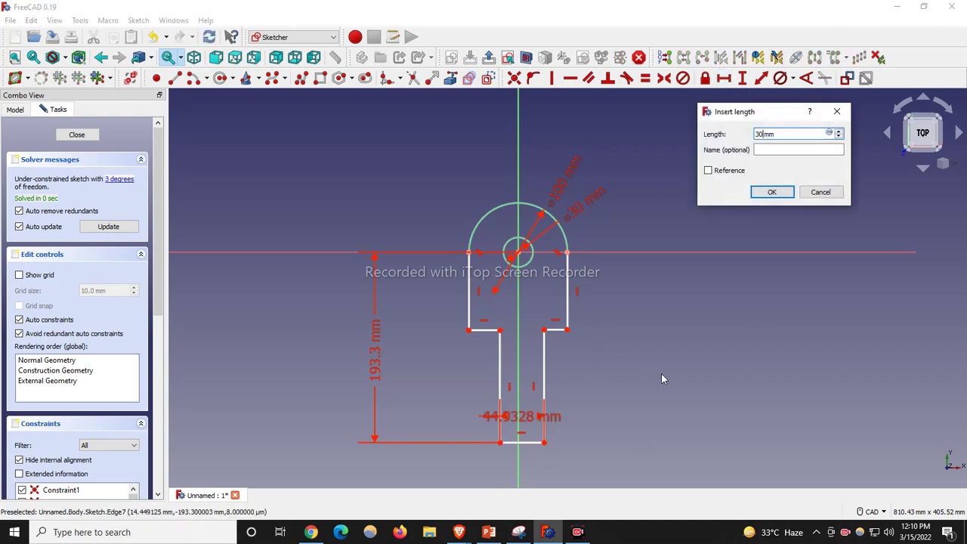
{"action": "key", "text": "Return"}
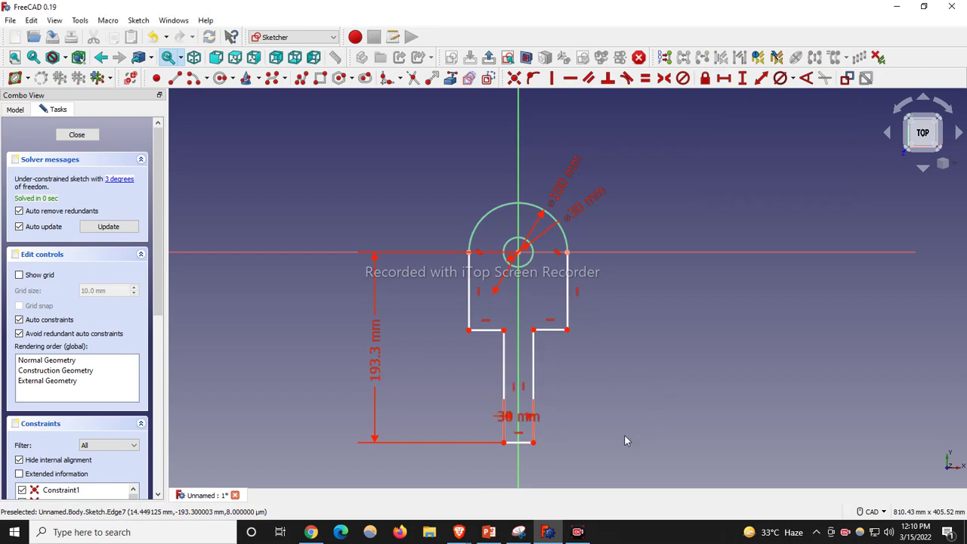
{"action": "scroll", "coordinate": [486, 284], "scroll_direction": "down", "scroll_amount": 2}
{"action": "scroll", "coordinate": [505, 371], "scroll_direction": "up", "scroll_amount": 2}
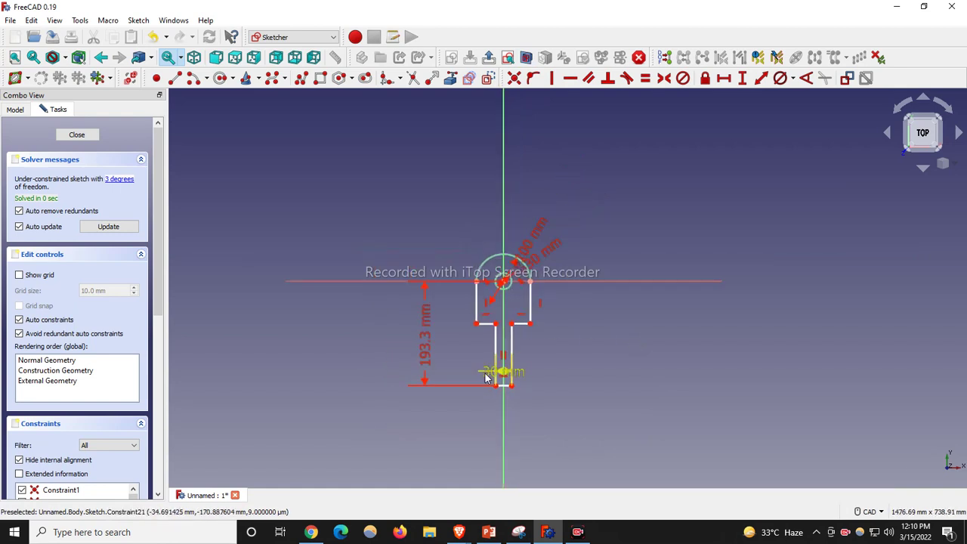
{"action": "left_click_drag", "start_coordinate": [541, 401], "coordinate": [565, 424]}
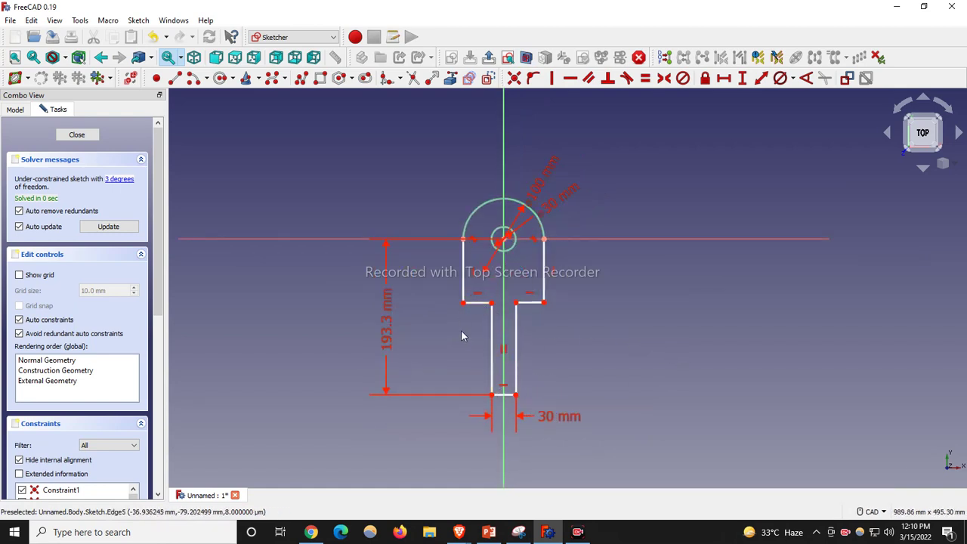
Set the left horizontal shoulder's length to 35 mm and place its dimension below the shoulder.
{"action": "left_click", "coordinate": [481, 303]}
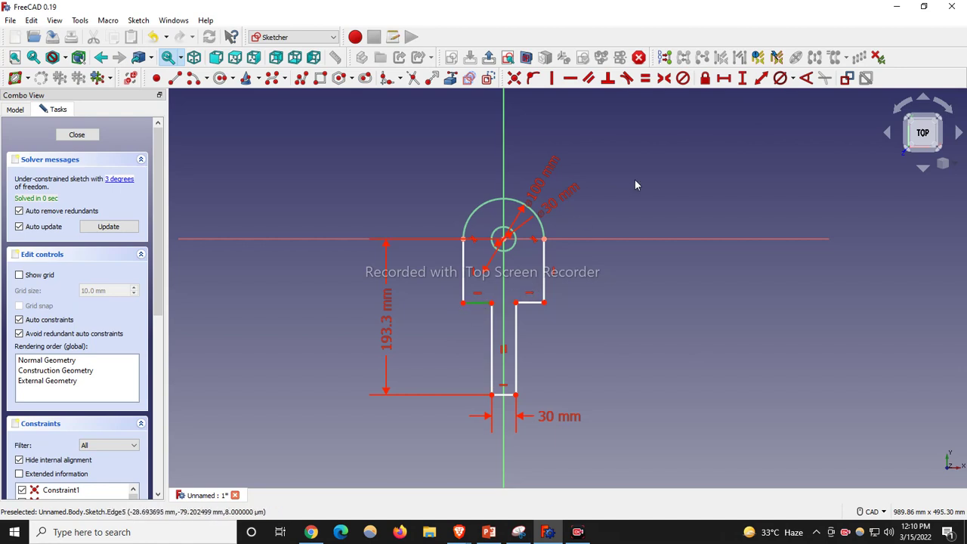
{"action": "left_click", "coordinate": [723, 78]}
{"action": "type", "text": "35"}
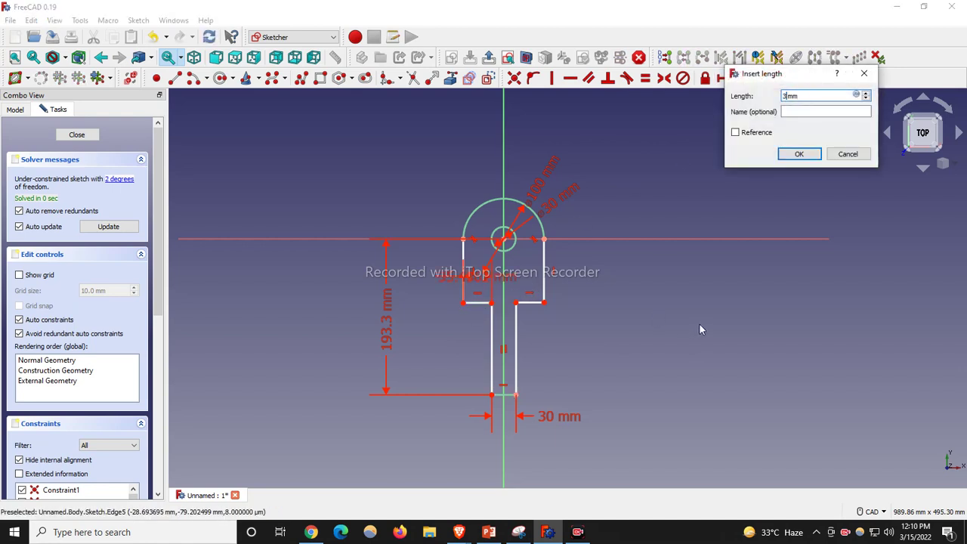
{"action": "key", "text": "Return"}
{"action": "scroll", "coordinate": [482, 279], "scroll_direction": "down", "scroll_amount": 1}
{"action": "left_click_drag", "start_coordinate": [482, 279], "coordinate": [433, 318]}
{"action": "scroll", "coordinate": [520, 309], "scroll_direction": "up", "scroll_amount": 2}
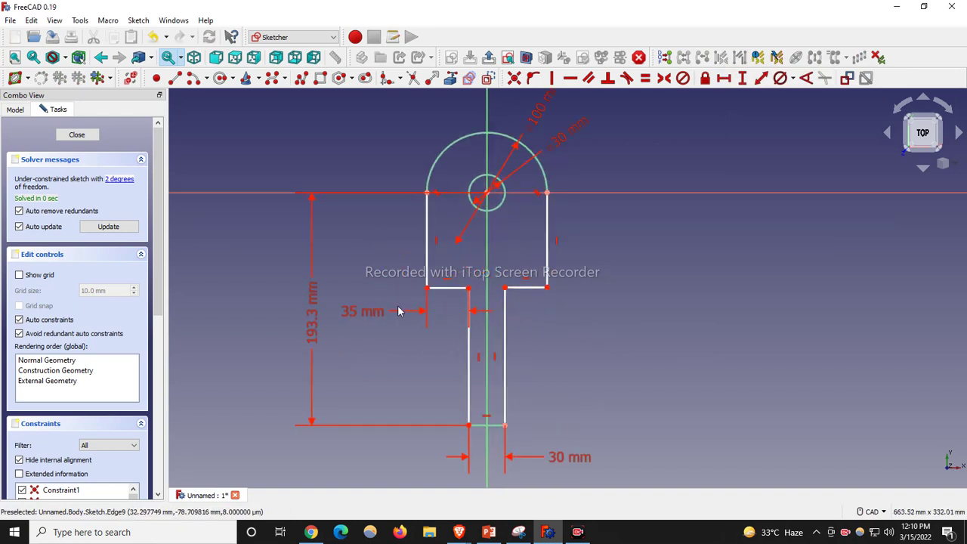
Try to constrain the left and right horizontal shoulders to equal length.
{"action": "left_click", "coordinate": [446, 288]}
{"action": "left_click", "coordinate": [538, 290]}
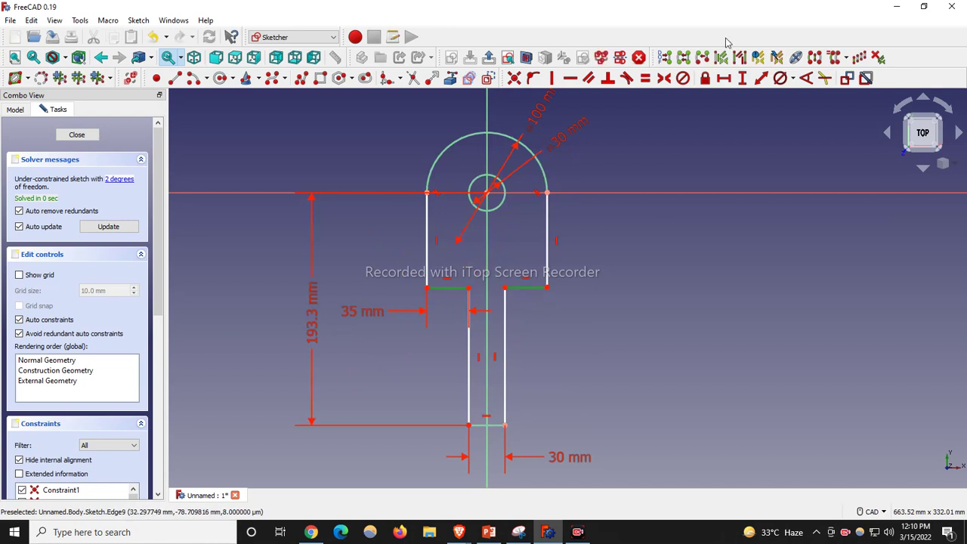
{"action": "left_click", "coordinate": [646, 78]}
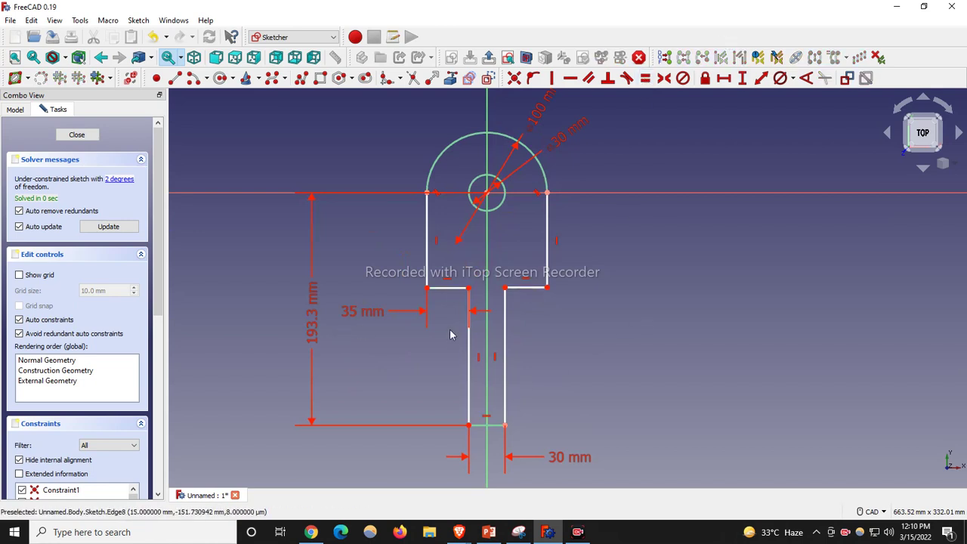
{"action": "scroll", "coordinate": [449, 327], "scroll_direction": "up", "scroll_amount": 2}
{"action": "scroll", "coordinate": [449, 326], "scroll_direction": "down", "scroll_amount": 3}
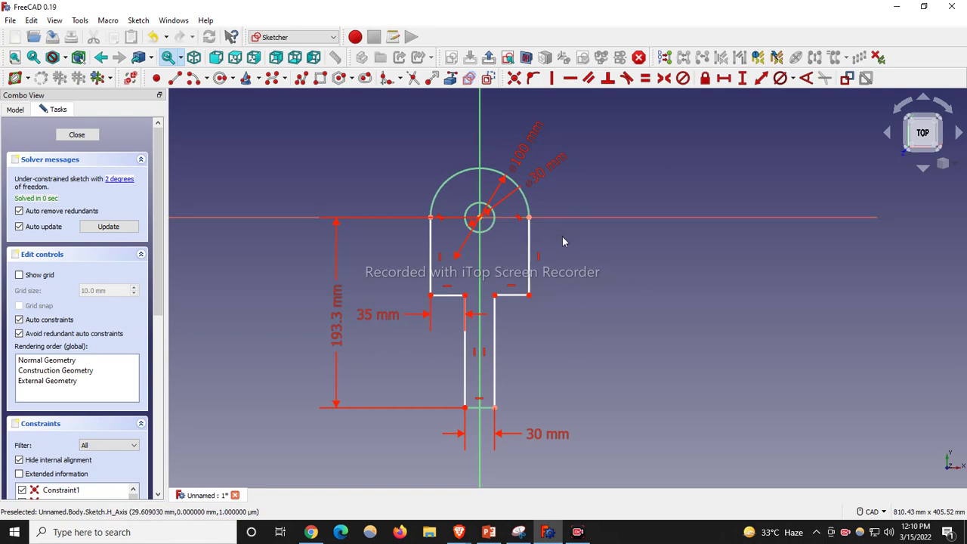
Set the right vertical side line's length to 100 mm and place the dimension outside the profile on the right.
{"action": "left_click", "coordinate": [529, 253]}
{"action": "left_click", "coordinate": [742, 78]}
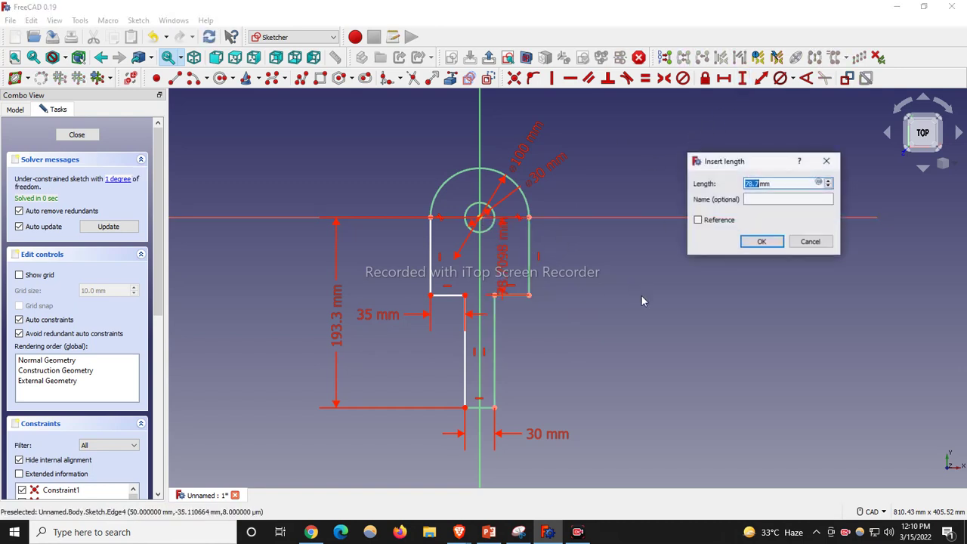
{"action": "type", "text": "78"}
{"action": "key", "text": "Return"}
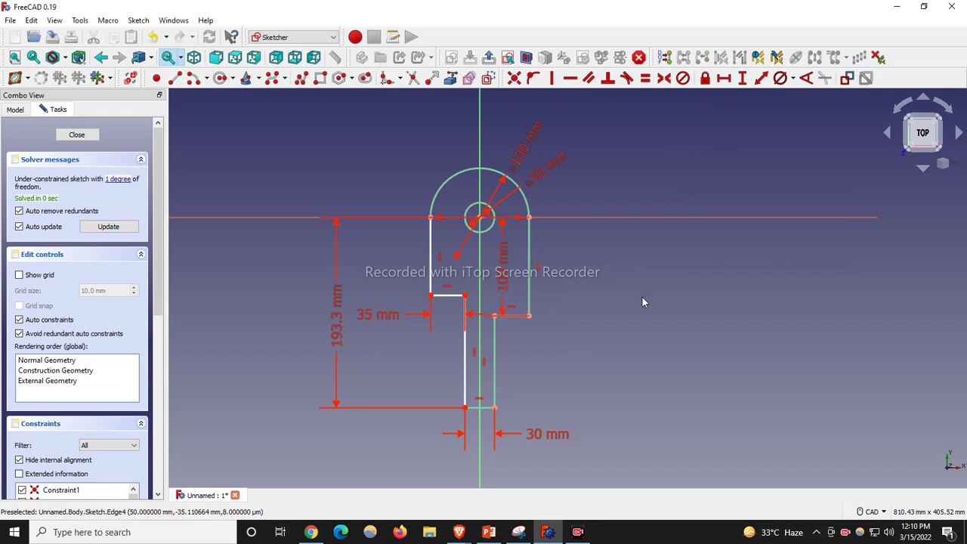
{"action": "scroll", "coordinate": [642, 298], "scroll_direction": "up", "scroll_amount": 1}
{"action": "left_click_drag", "start_coordinate": [470, 279], "coordinate": [563, 273]}
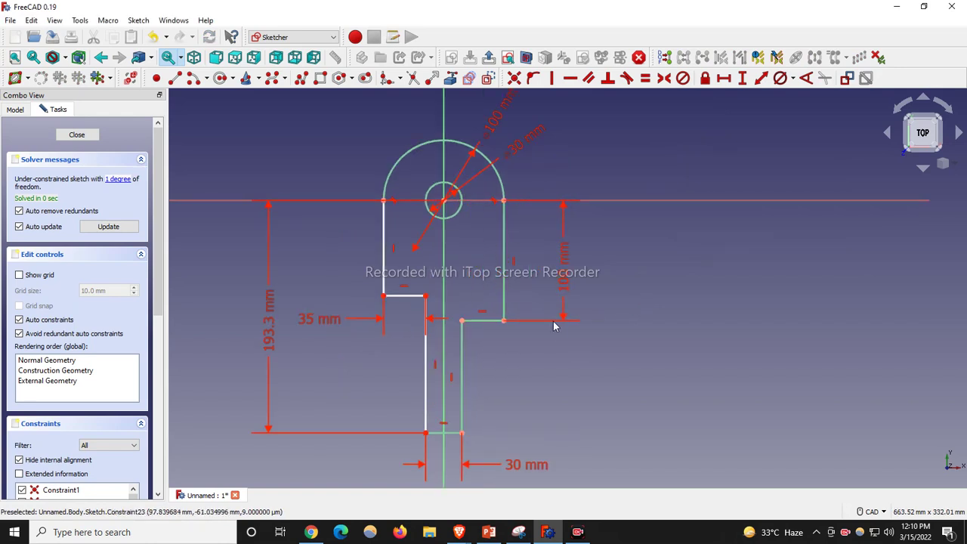
Constrain the two vertical side lines below the arc to equal length and close the profile sketch.
{"action": "left_click", "coordinate": [503, 263]}
{"action": "left_click", "coordinate": [385, 260]}
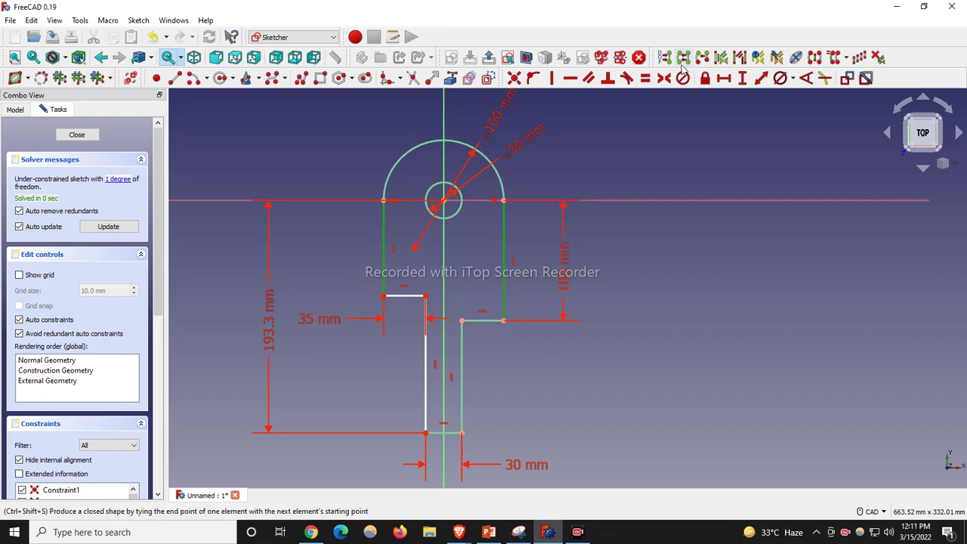
{"action": "left_click", "coordinate": [645, 78]}
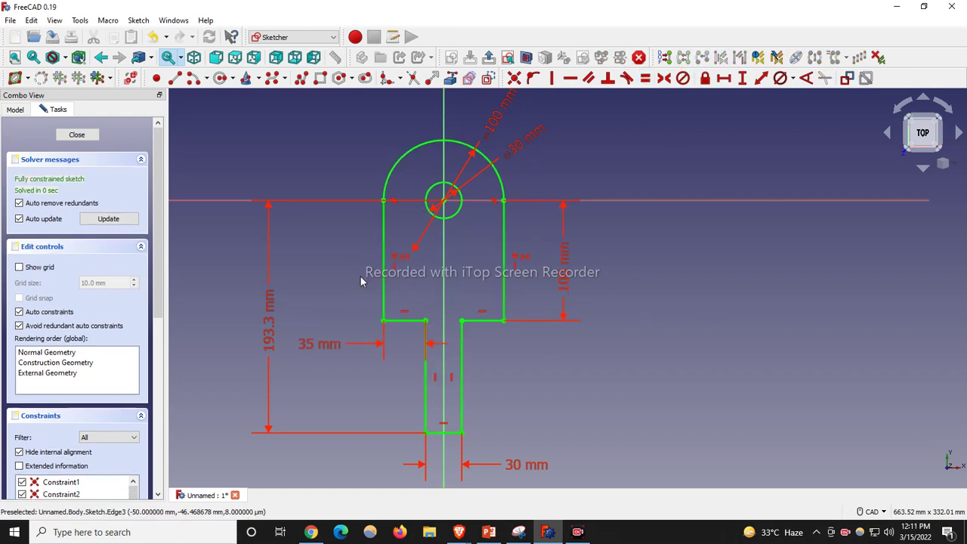
{"action": "scroll", "coordinate": [360, 276], "scroll_direction": "down", "scroll_amount": 3}
{"action": "scroll", "coordinate": [272, 308], "scroll_direction": "up", "scroll_amount": 2}
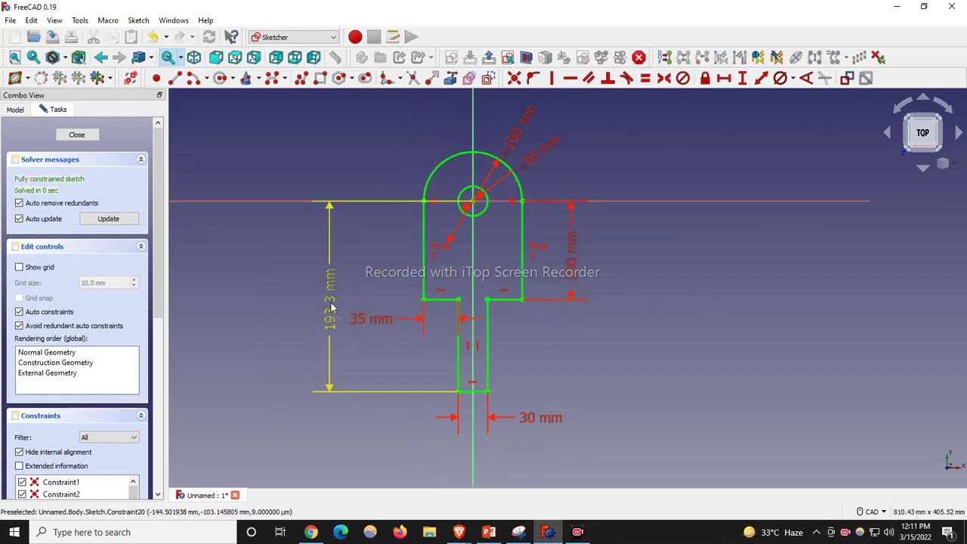
{"action": "left_click", "coordinate": [73, 135]}
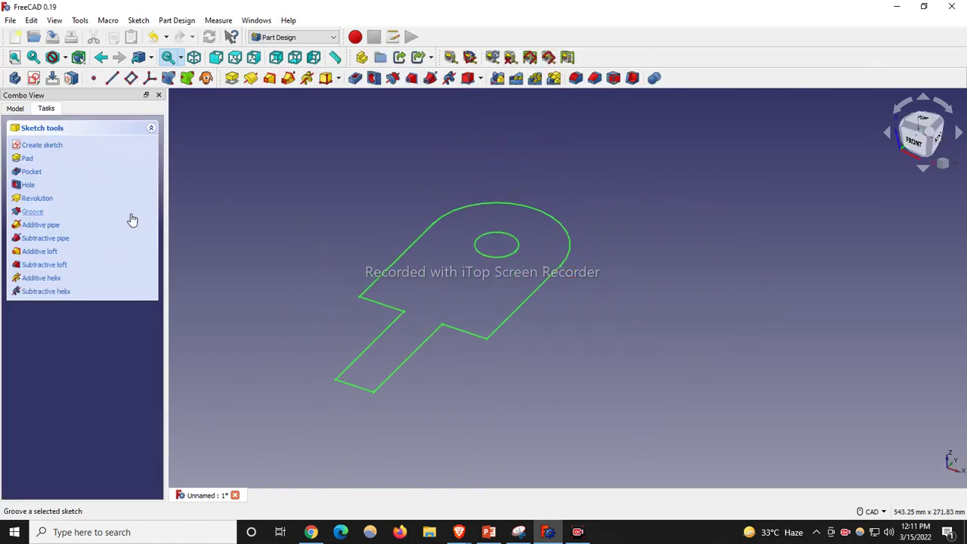
Pad the profile sketch 100 mm with the Dimension type, symmetric to the sketch plane.
{"action": "left_click", "coordinate": [232, 78]}
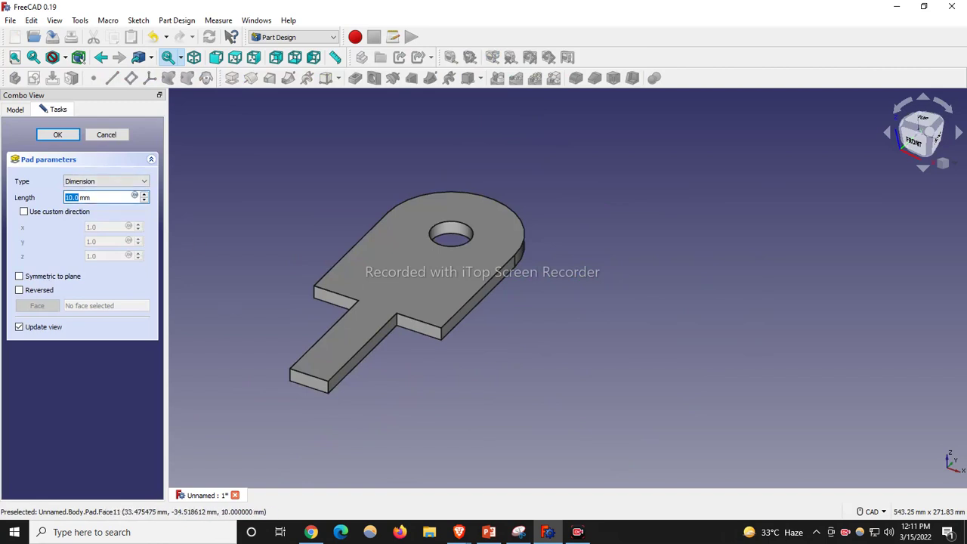
{"action": "left_click", "coordinate": [101, 182]}
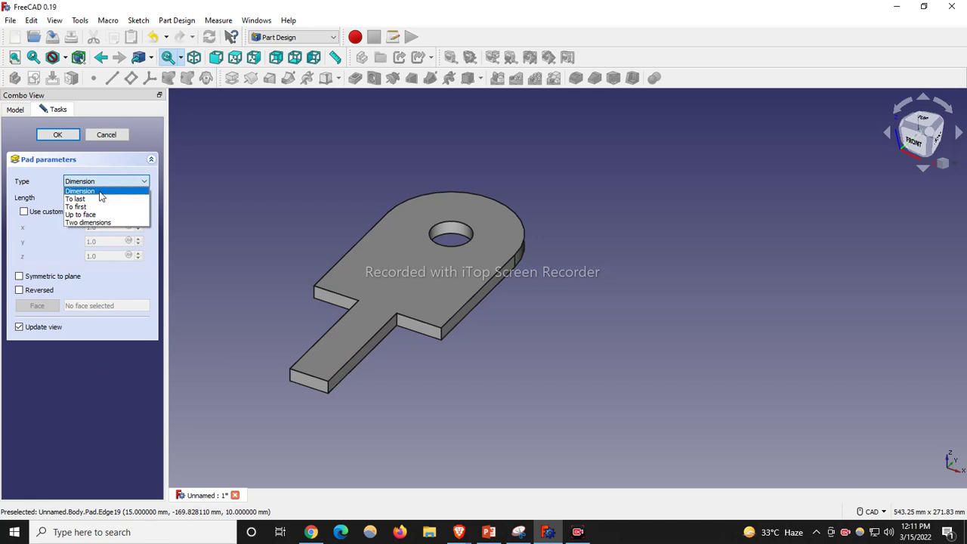
{"action": "left_click", "coordinate": [99, 192]}
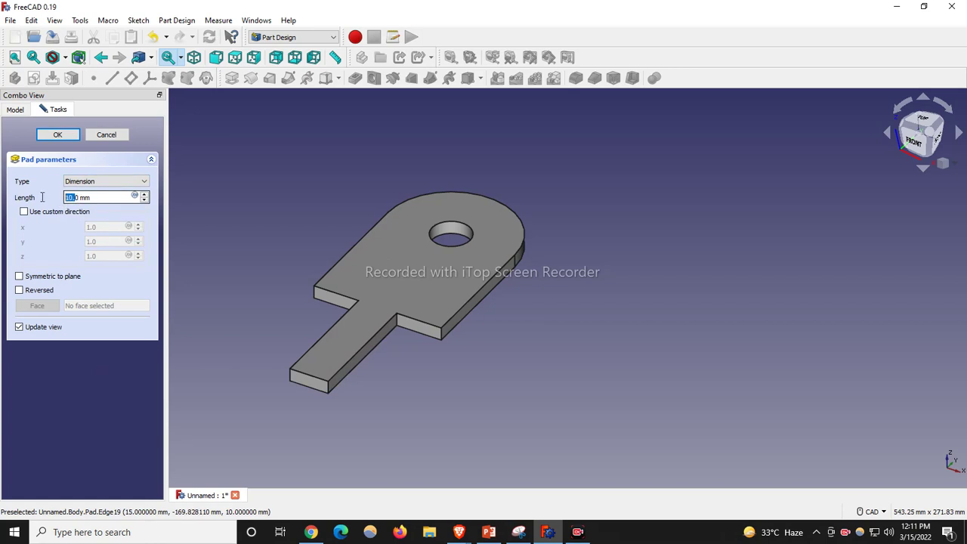
{"action": "type", "text": "10"}
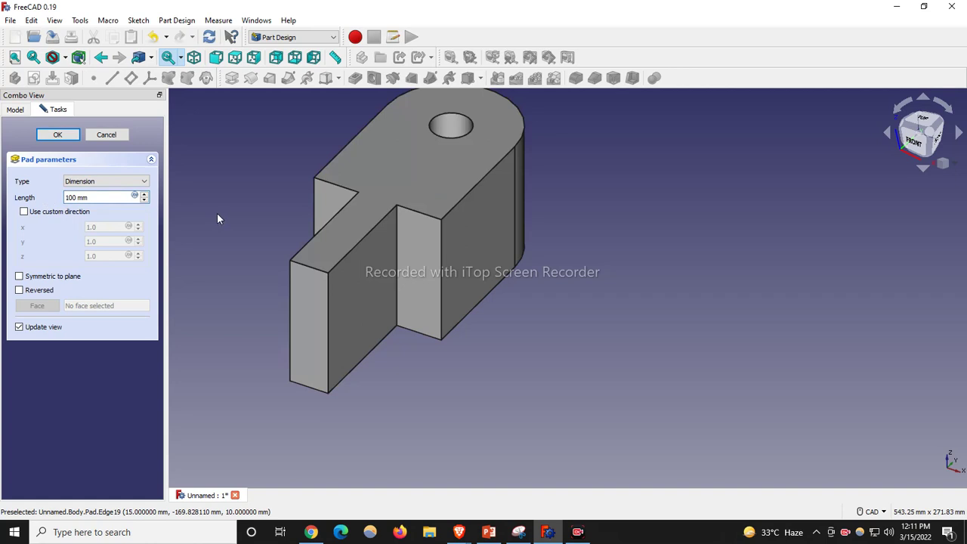
{"action": "left_click", "coordinate": [19, 277]}
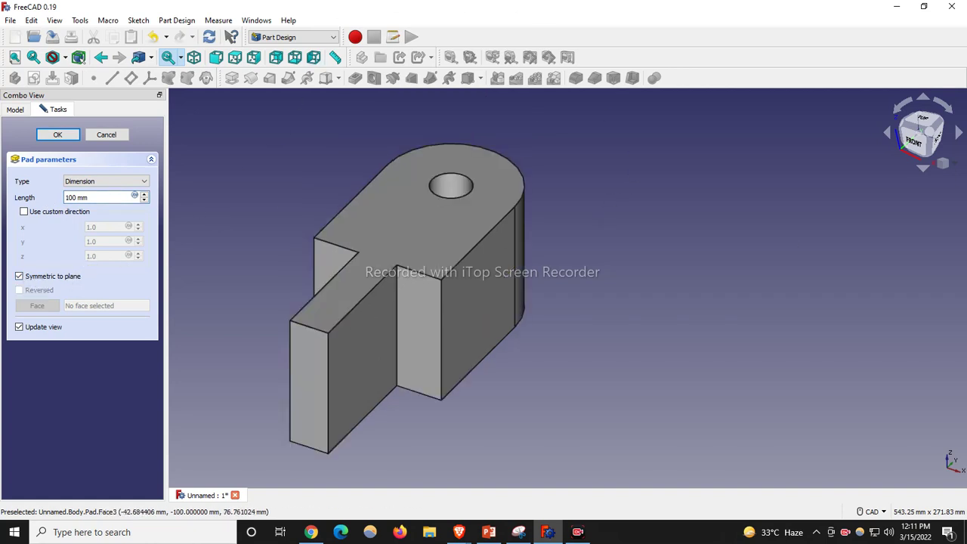
{"action": "left_click", "coordinate": [60, 135]}
{"action": "scroll", "coordinate": [507, 297], "scroll_direction": "down", "scroll_amount": 3}
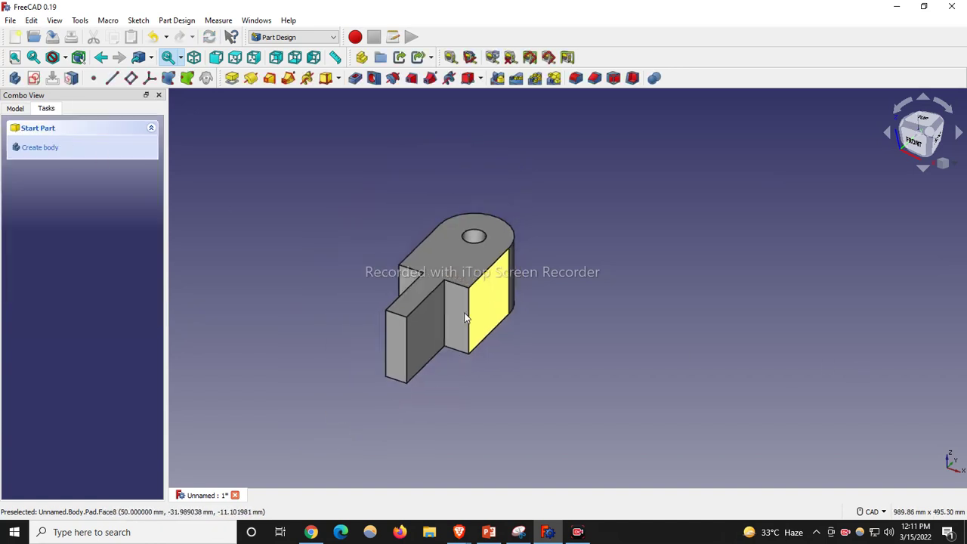
{"action": "scroll", "coordinate": [412, 311], "scroll_direction": "up", "scroll_amount": 2}
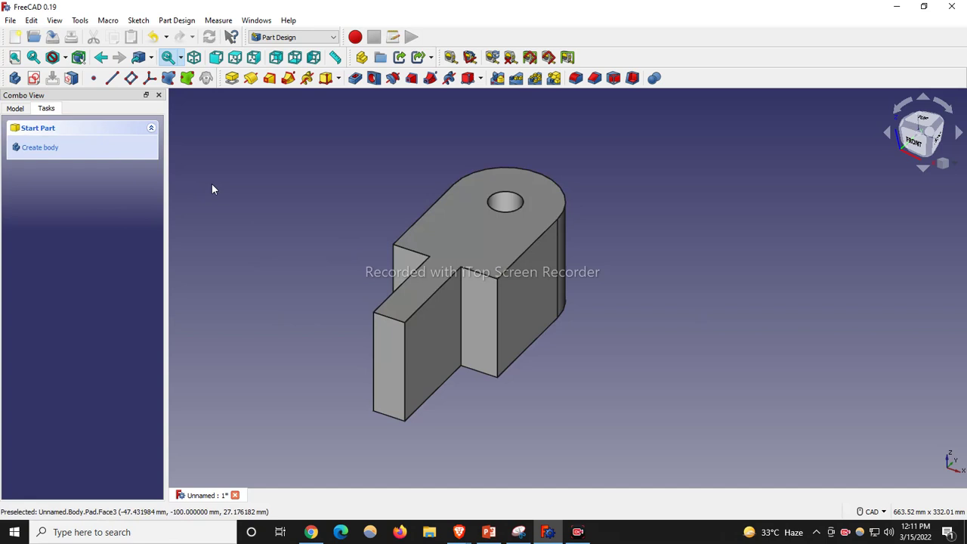
Rename the body as Part 104.
{"action": "left_click", "coordinate": [13, 110]}
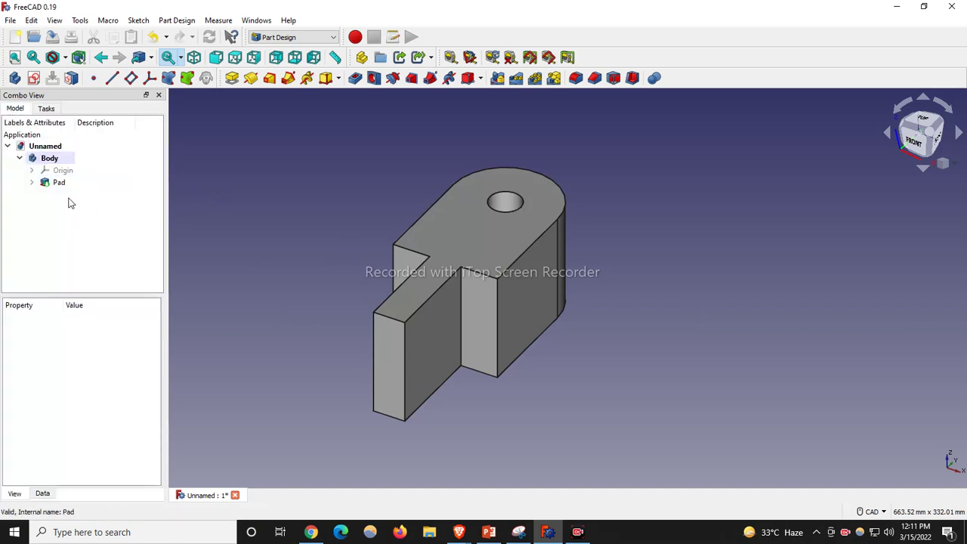
{"action": "left_click", "coordinate": [48, 159]}
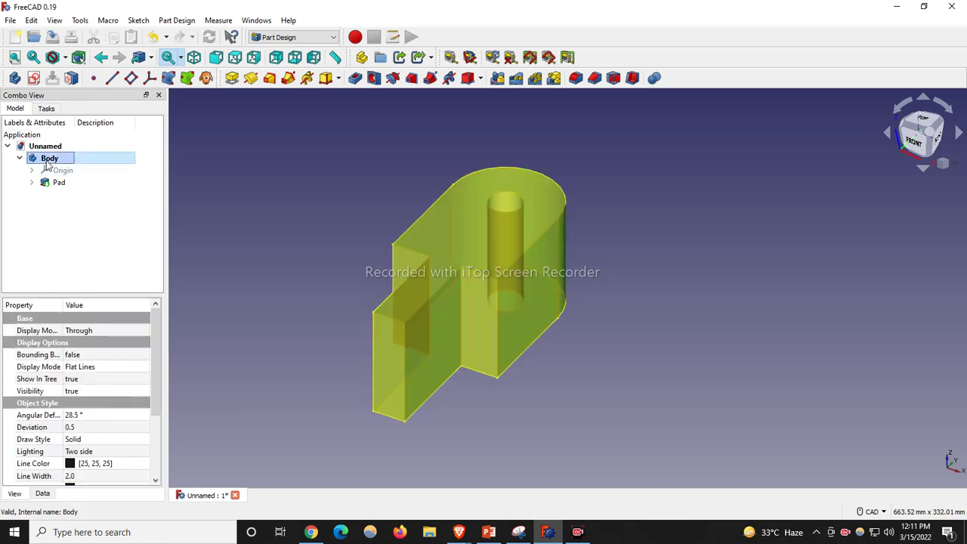
{"action": "right_click", "coordinate": [47, 159]}
{"action": "left_click", "coordinate": [81, 365]}
{"action": "type", "text": "Part 104"}
{"action": "left_click", "coordinate": [76, 261]}
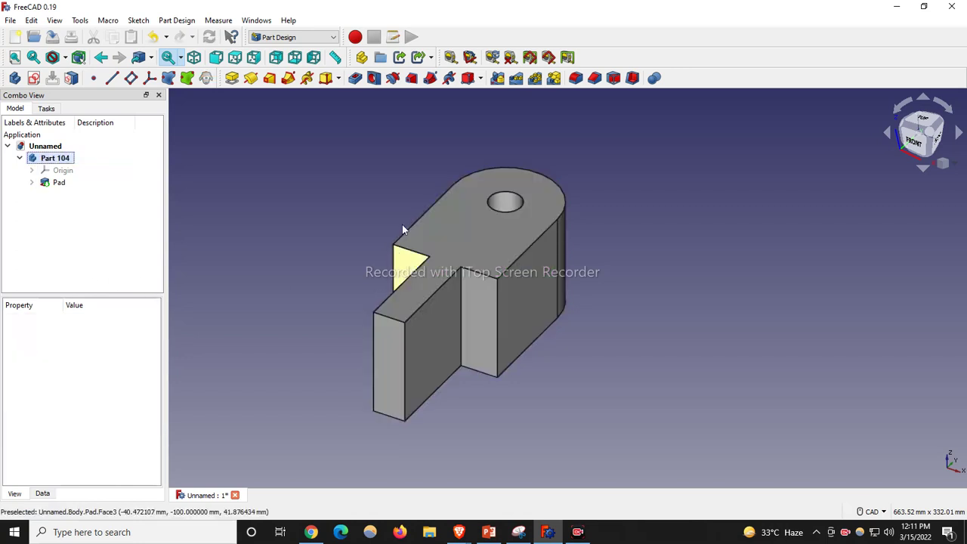
Create a new sketch on the YZ plane of the body.
{"action": "left_click", "coordinate": [33, 77]}
{"action": "scroll", "coordinate": [496, 178], "scroll_direction": "down", "scroll_amount": 4}
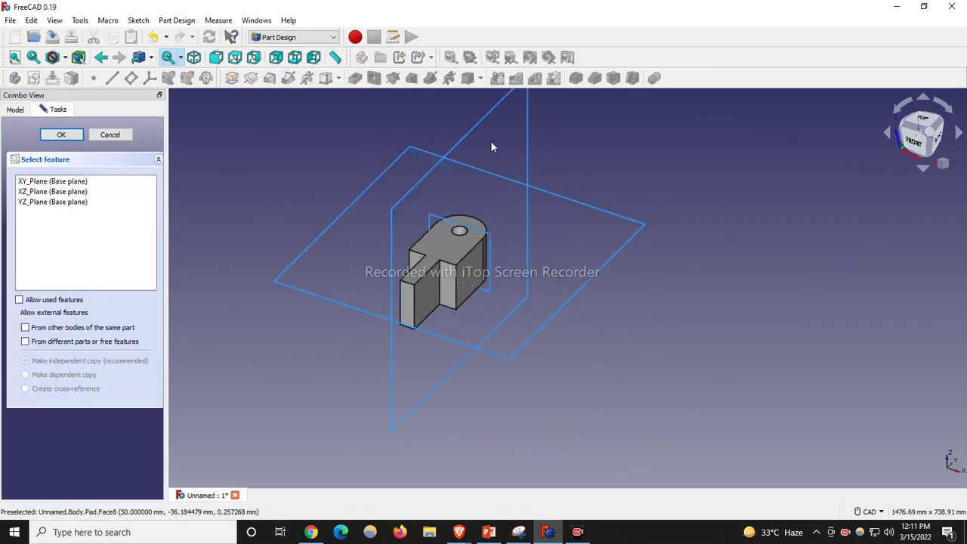
{"action": "left_click", "coordinate": [414, 191]}
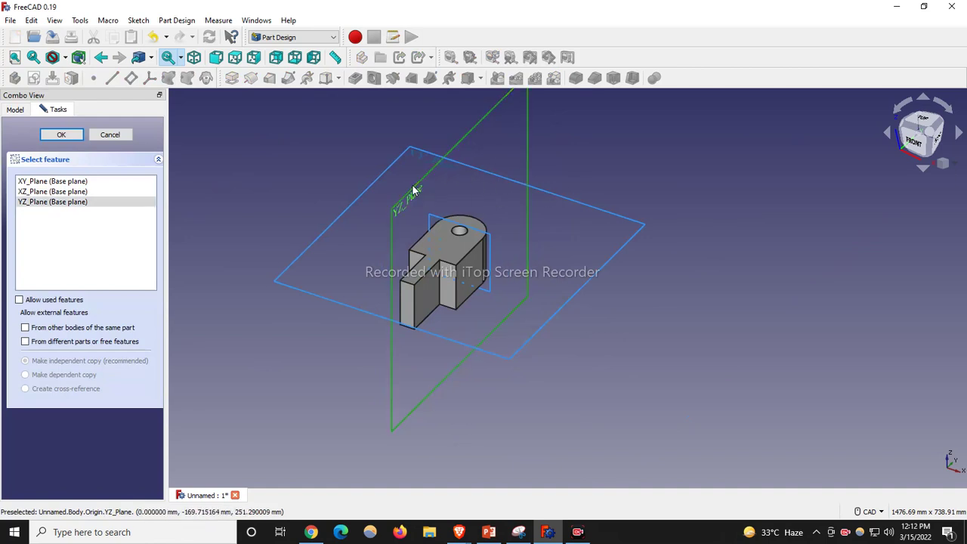
{"action": "left_click", "coordinate": [68, 134]}
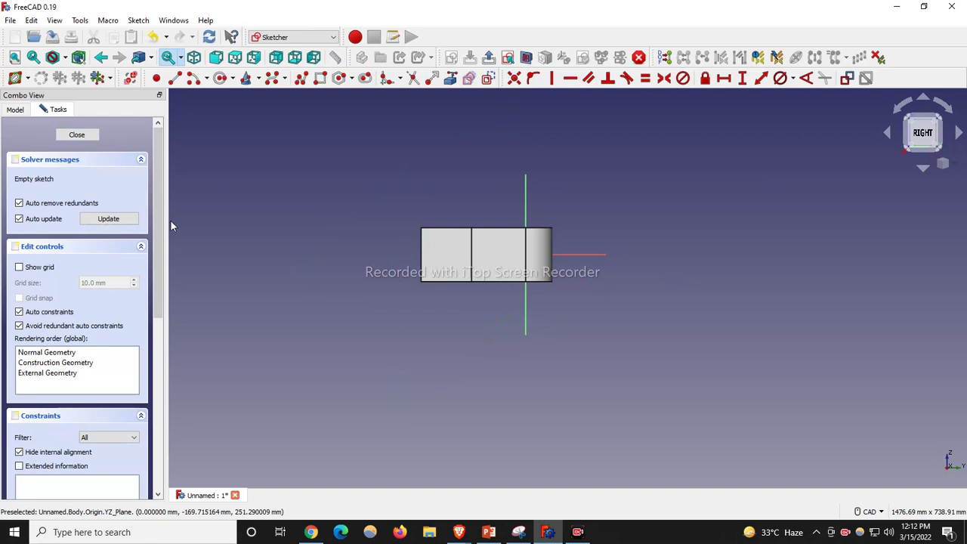
Link the upper and lower edges of the pad's rounded end into the sketch as external geometry.
{"action": "scroll", "coordinate": [501, 238], "scroll_direction": "up", "scroll_amount": 3}
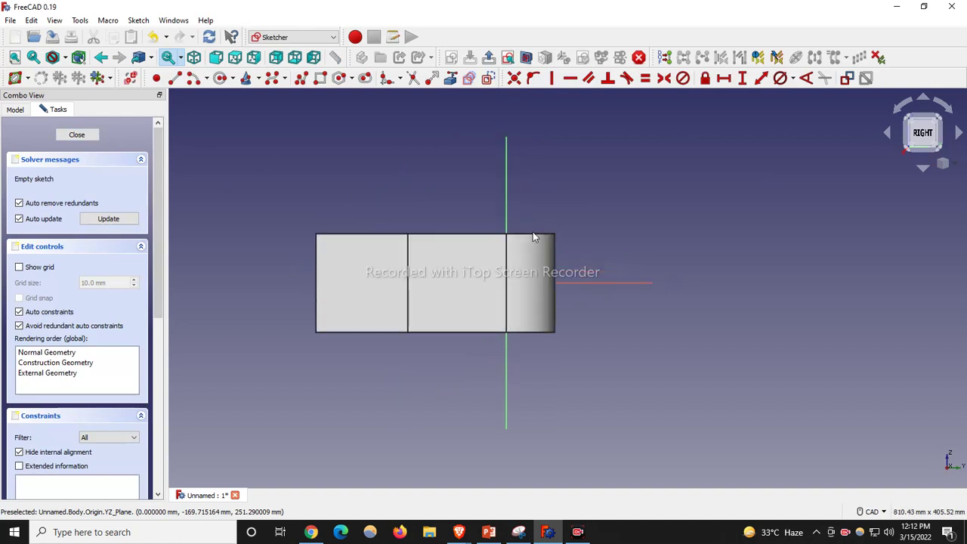
{"action": "key", "text": "r"}
{"action": "left_click", "coordinate": [529, 239]}
{"action": "left_click", "coordinate": [540, 335]}
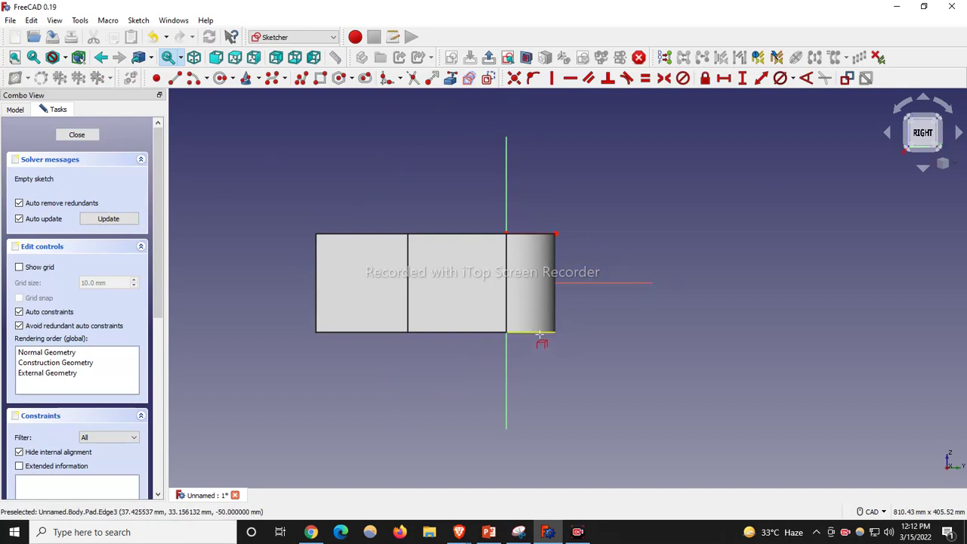
Sketch two horizontal rectangles across the rounded end, the one above the horizontal axis about 171 × 23 mm and the other below it.
{"action": "left_click", "coordinate": [320, 78]}
{"action": "left_click", "coordinate": [555, 251]}
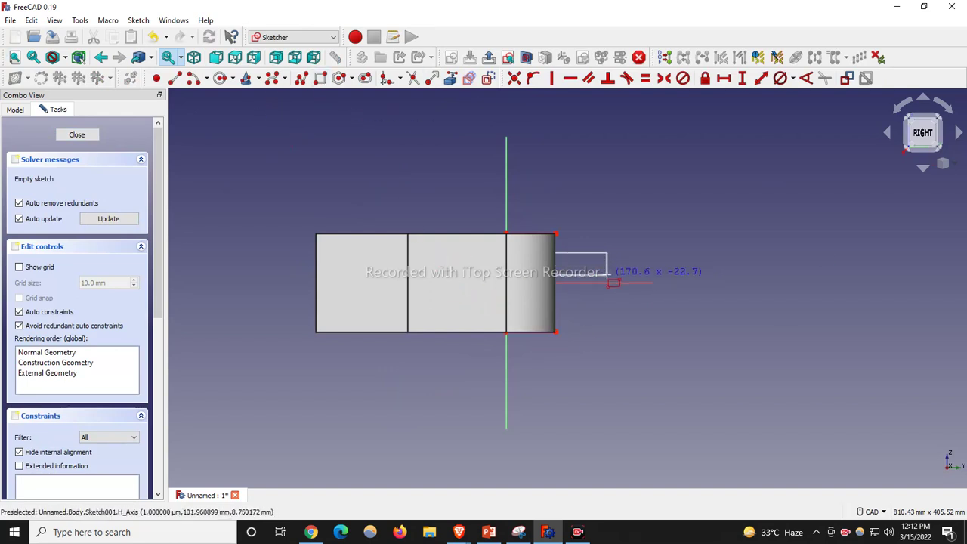
{"action": "left_click", "coordinate": [607, 275]}
{"action": "left_click", "coordinate": [555, 309]}
{"action": "left_click", "coordinate": [629, 323]}
{"action": "scroll", "coordinate": [341, 317], "scroll_direction": "up", "scroll_amount": 3}
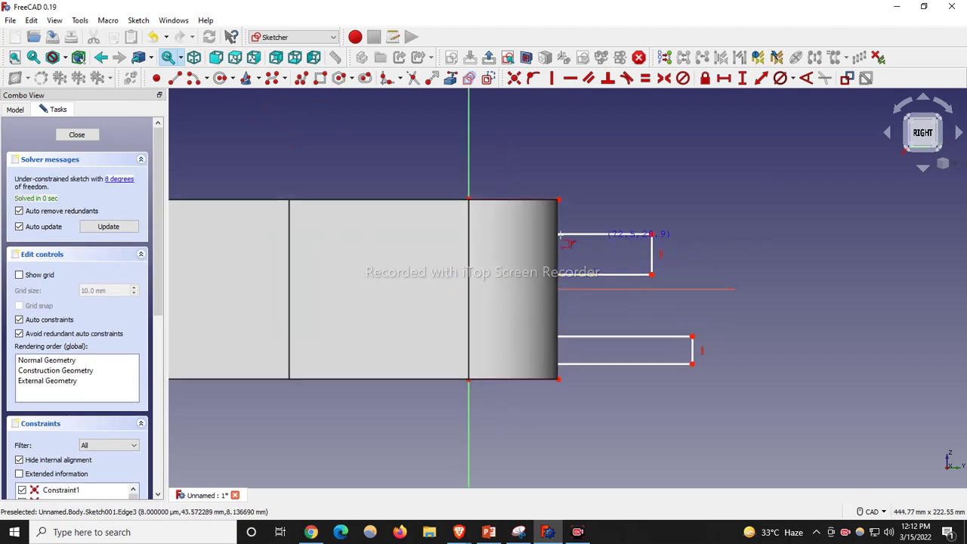
{"action": "scroll", "coordinate": [582, 264], "scroll_direction": "down", "scroll_amount": 3}
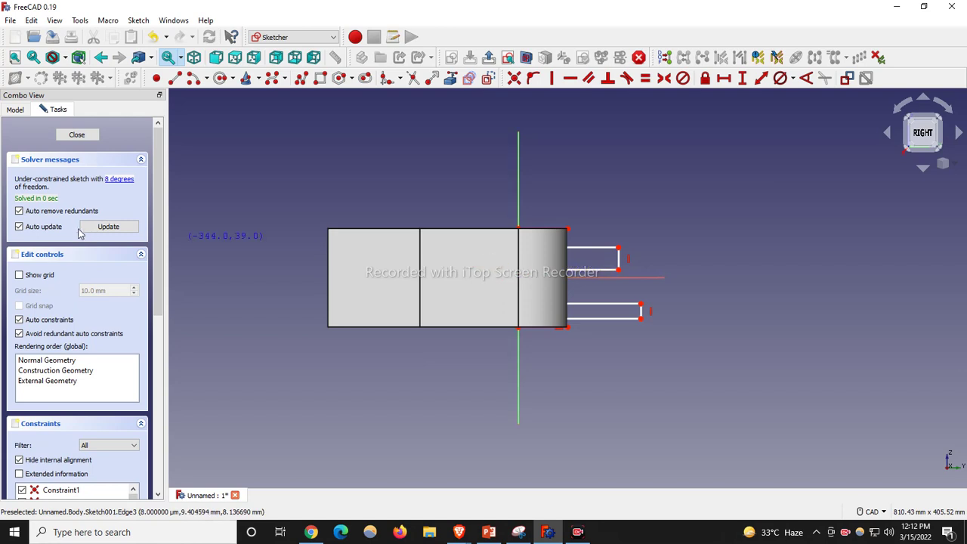
Switch the display to Wireframe and make each rectangle's outer corner coincident with the end of its external edge at the rounded side.
{"action": "left_click", "coordinate": [65, 58]}
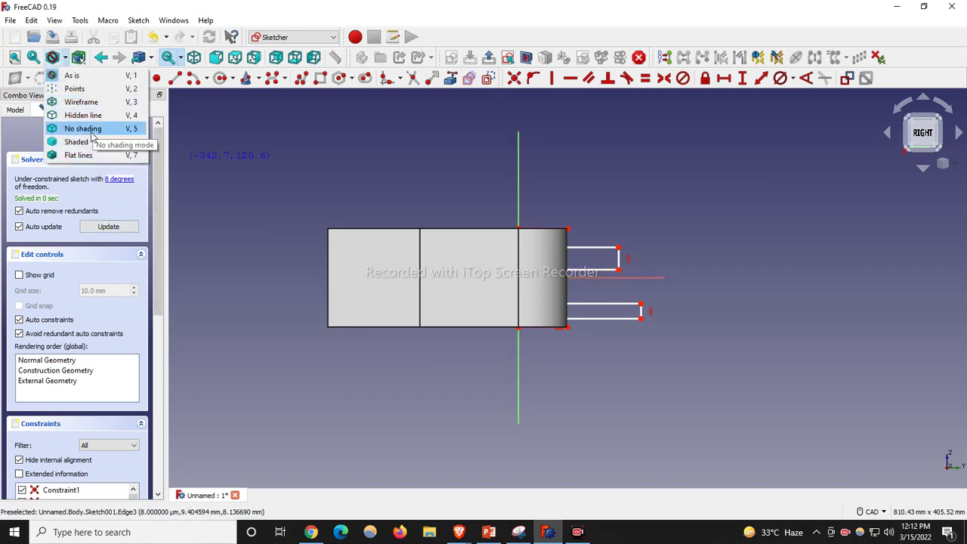
{"action": "left_click", "coordinate": [81, 102]}
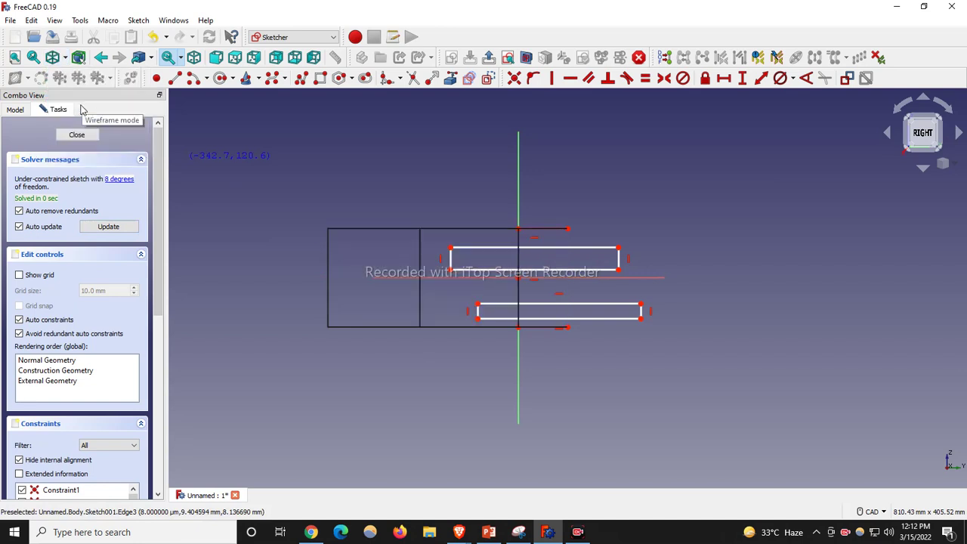
{"action": "scroll", "coordinate": [590, 257], "scroll_direction": "up", "scroll_amount": 3}
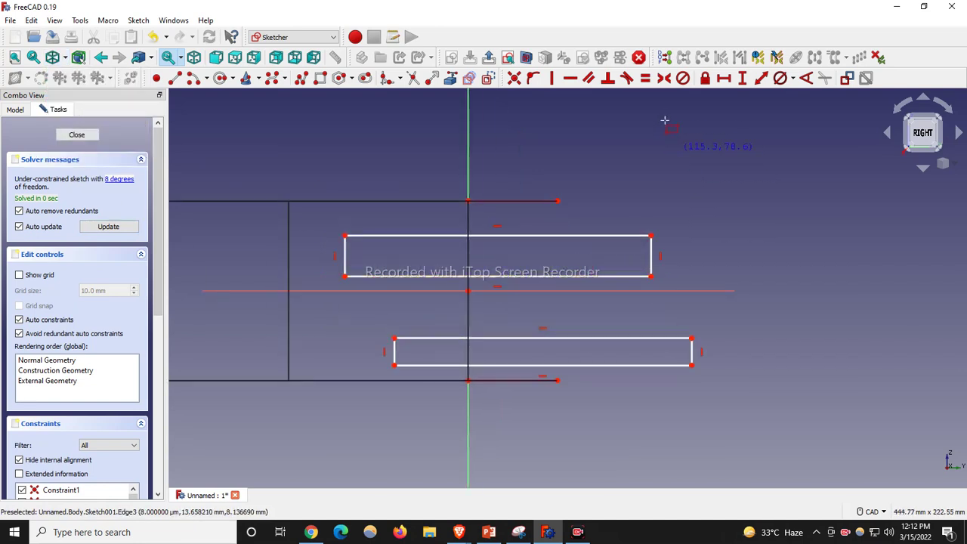
{"action": "left_click", "coordinate": [514, 77]}
{"action": "left_click", "coordinate": [557, 201]}
{"action": "left_click", "coordinate": [650, 235]}
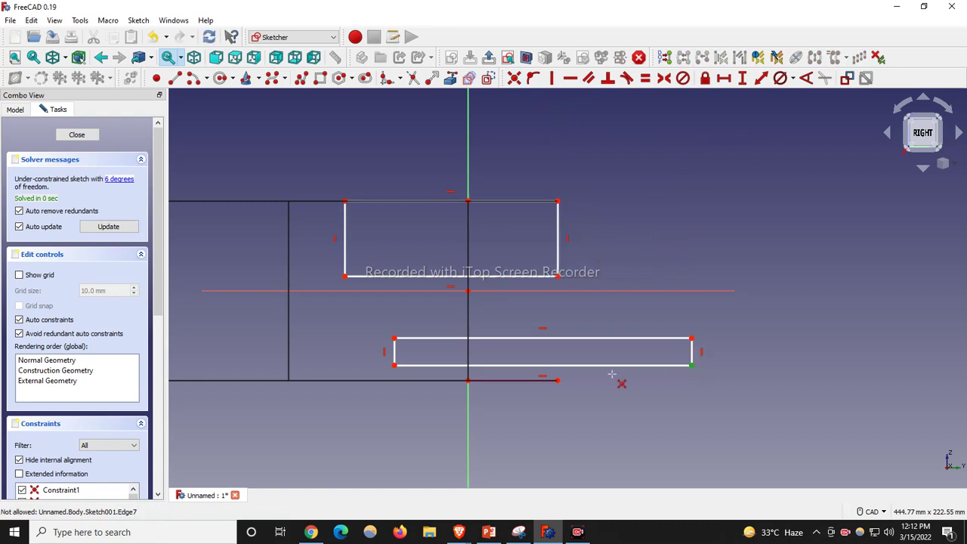
{"action": "left_click", "coordinate": [692, 366]}
{"action": "left_click", "coordinate": [558, 380]}
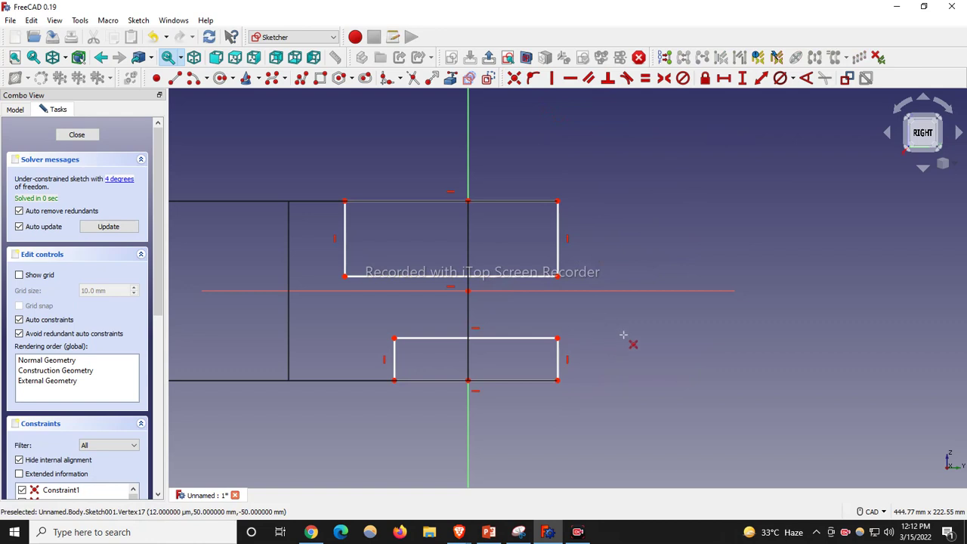
Set the upper rectangle's height to 35 mm and constrain the lower rectangle's height equal to it.
{"action": "left_click", "coordinate": [558, 235]}
{"action": "left_click", "coordinate": [551, 78]}
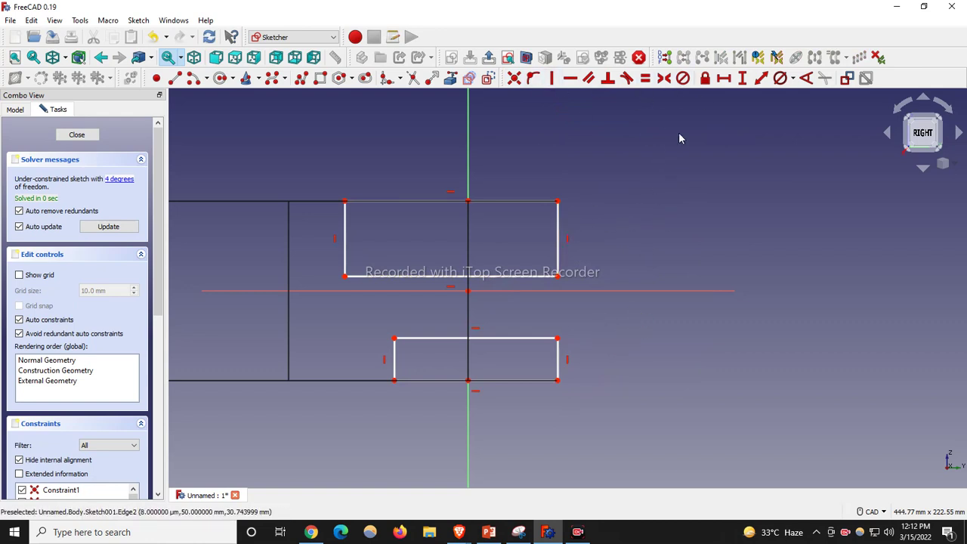
{"action": "left_click", "coordinate": [558, 247]}
{"action": "left_click", "coordinate": [741, 78]}
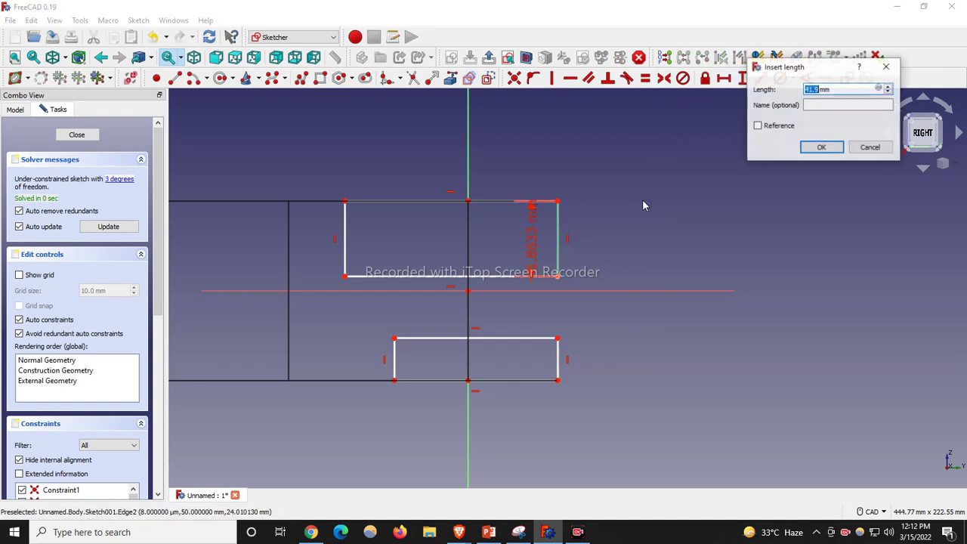
{"action": "type", "text": "35"}
{"action": "key", "text": "Return"}
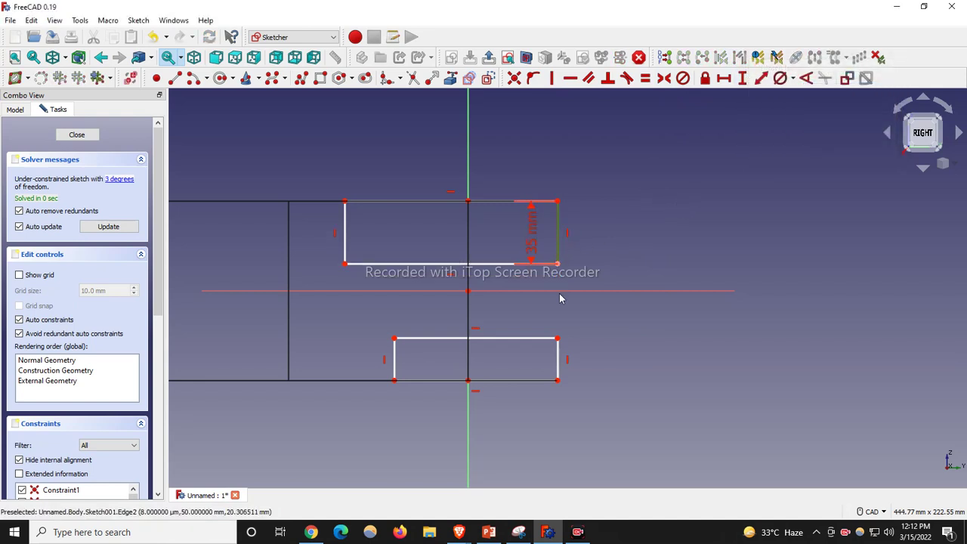
{"action": "left_click", "coordinate": [559, 357]}
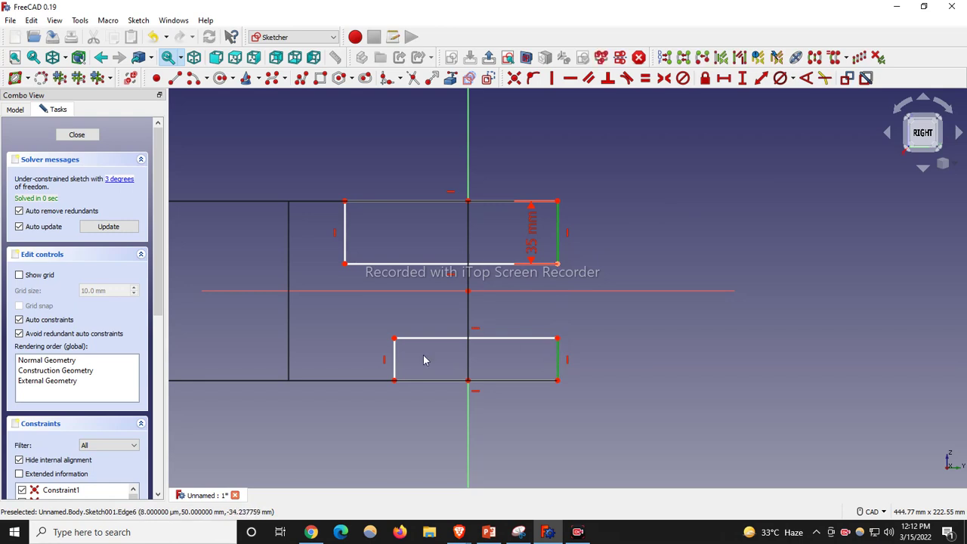
{"action": "left_click", "coordinate": [646, 80]}
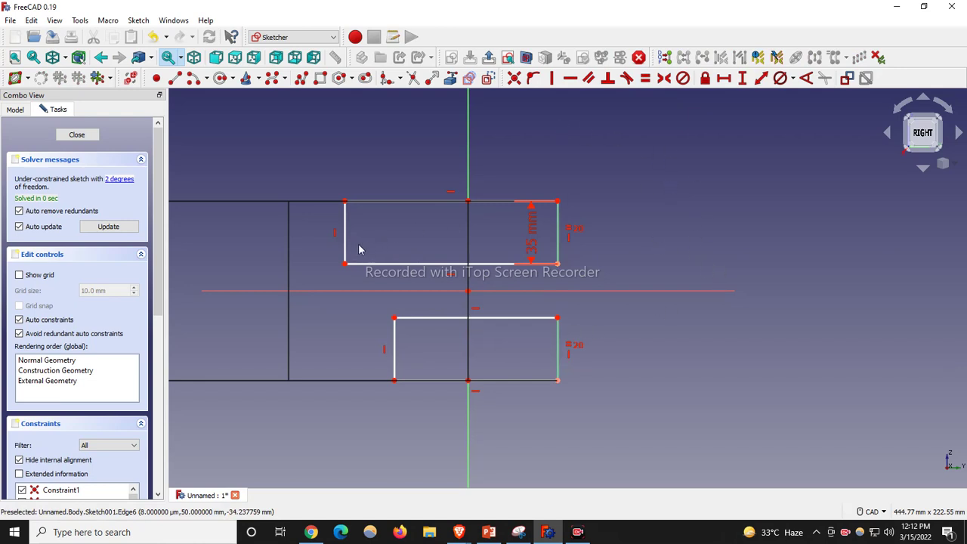
Set the upper rectangle's width to 100 mm and constrain the lower rectangle's width equal to it.
{"action": "left_click", "coordinate": [403, 274]}
{"action": "left_click", "coordinate": [723, 78]}
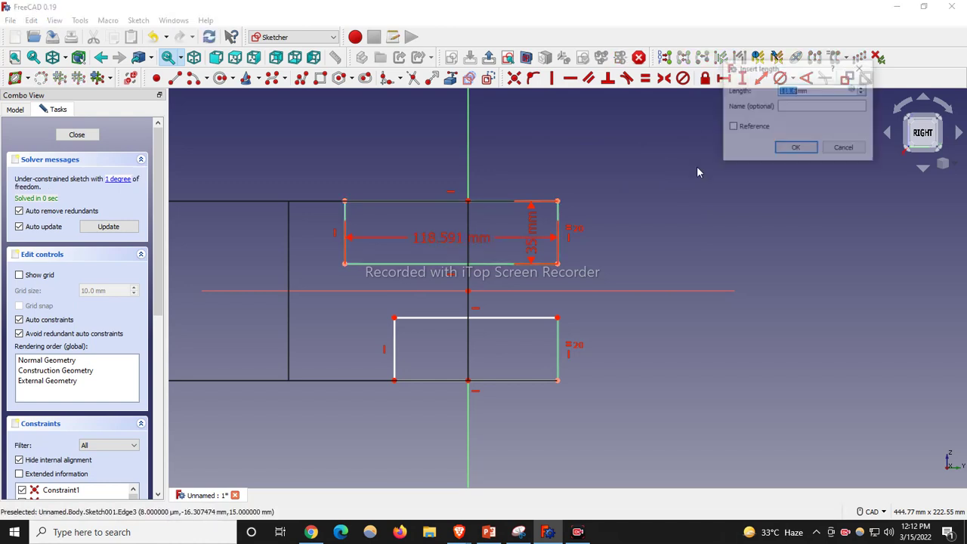
{"action": "type", "text": "100"}
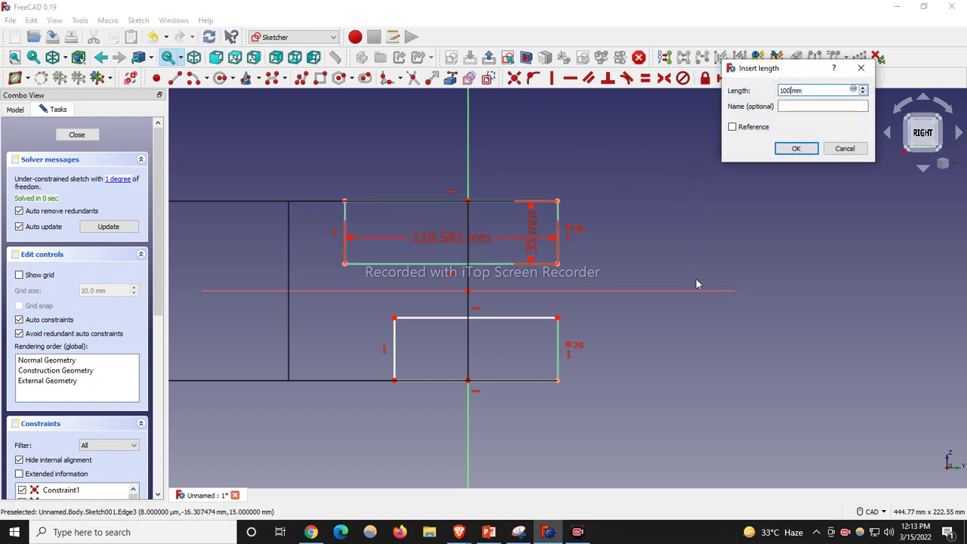
{"action": "key", "text": "Return"}
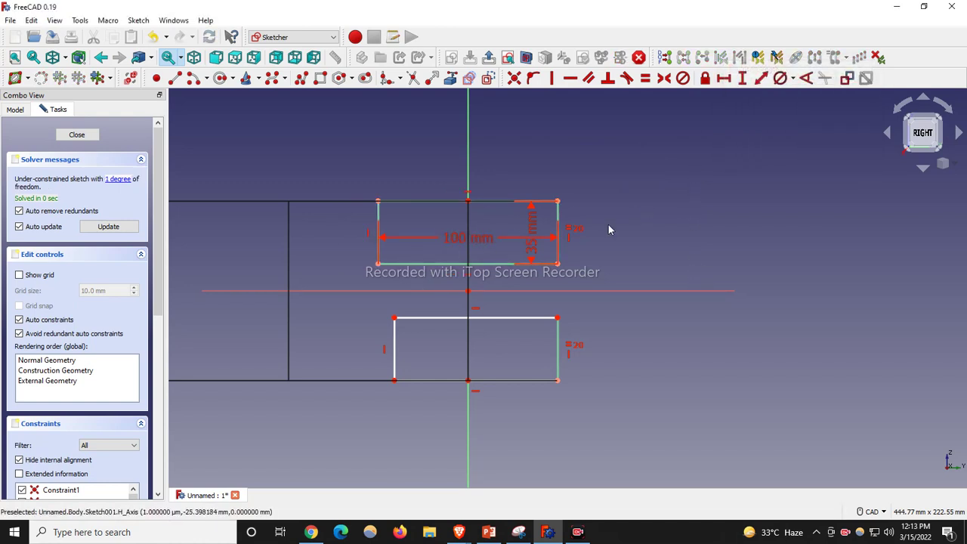
{"action": "left_click", "coordinate": [431, 318]}
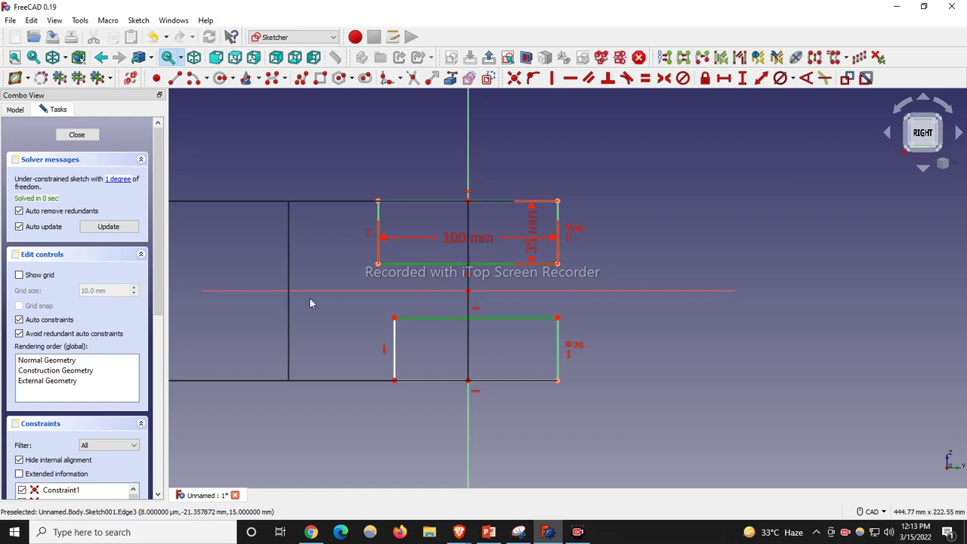
{"action": "left_click", "coordinate": [644, 79]}
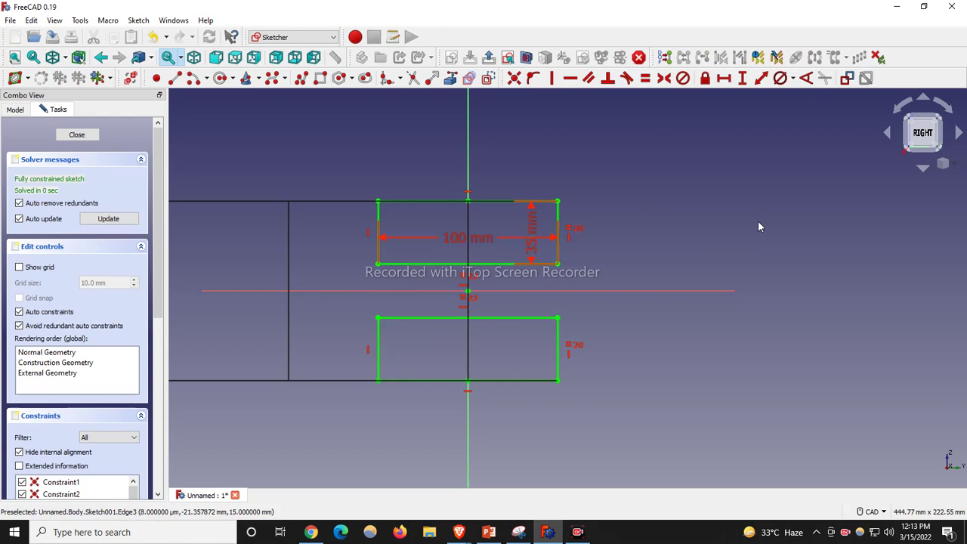
Move the 100 mm and 35 mm dimension labels clear of the part in isometric view and close the sketch.
{"action": "key", "text": "0"}
{"action": "scroll", "coordinate": [522, 306], "scroll_direction": "down", "scroll_amount": 4}
{"action": "scroll", "coordinate": [468, 276], "scroll_direction": "up", "scroll_amount": 3}
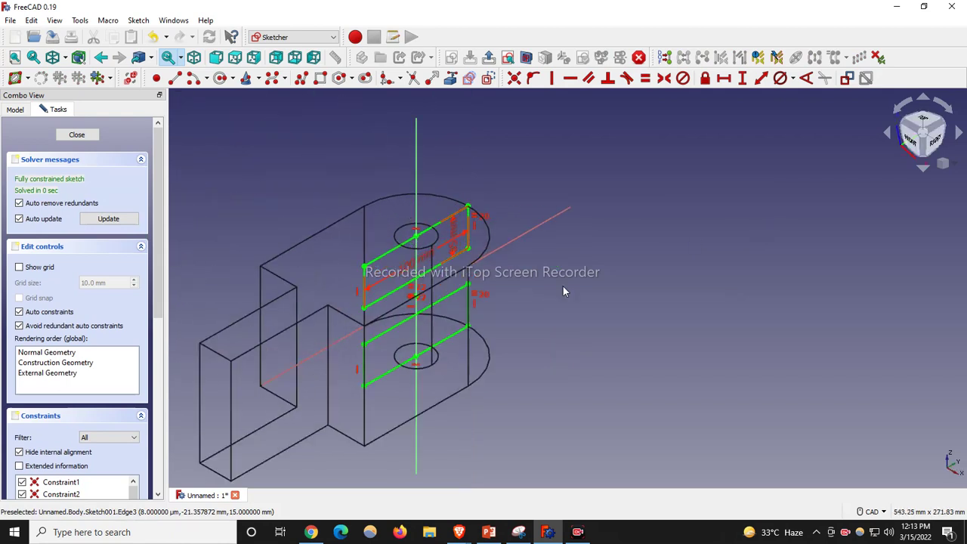
{"action": "left_click_drag", "start_coordinate": [428, 263], "coordinate": [420, 172]}
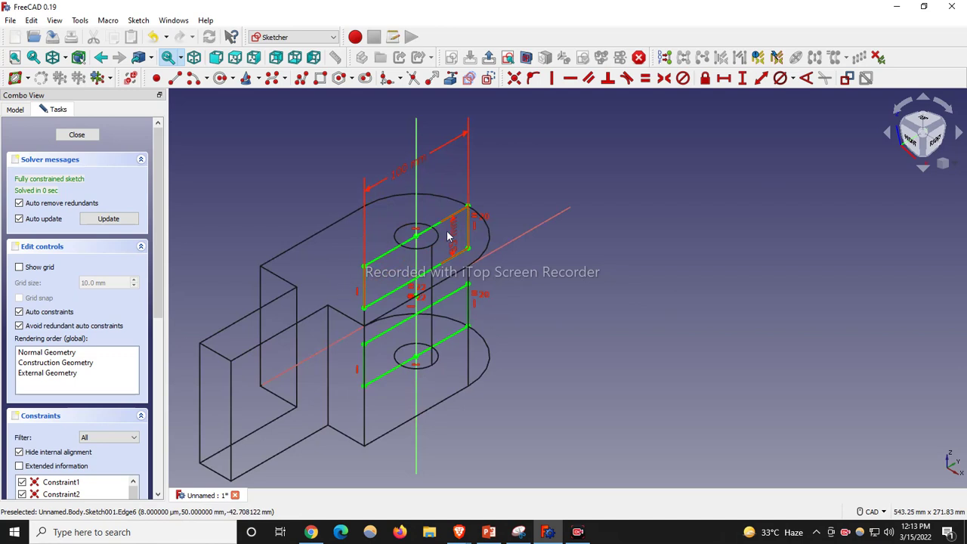
{"action": "left_click_drag", "start_coordinate": [451, 235], "coordinate": [529, 198]}
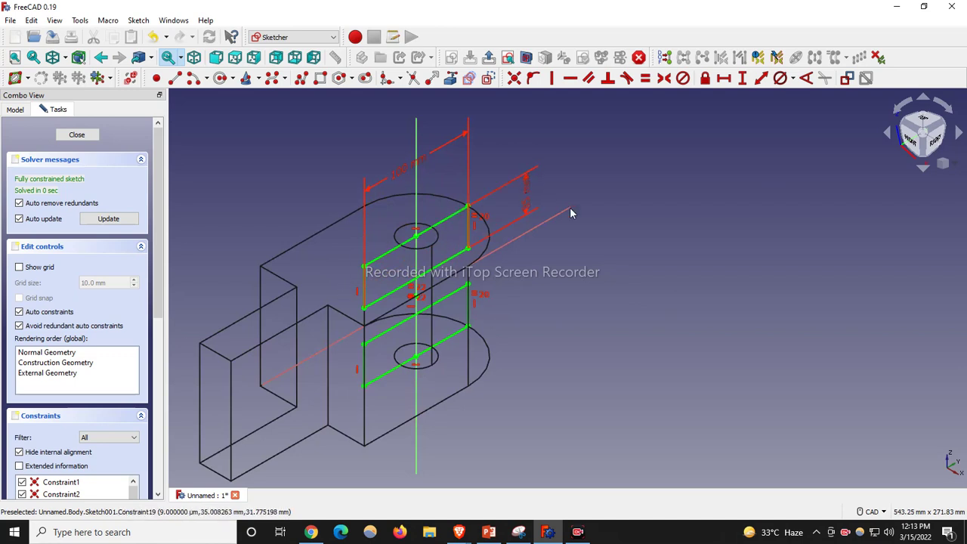
{"action": "scroll", "coordinate": [665, 316], "scroll_direction": "down", "scroll_amount": 1}
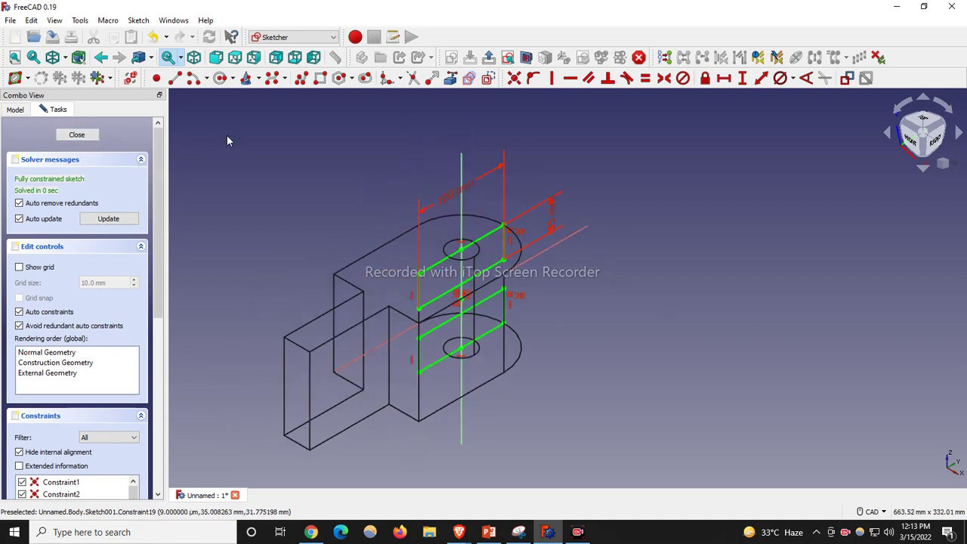
{"action": "left_click", "coordinate": [77, 136]}
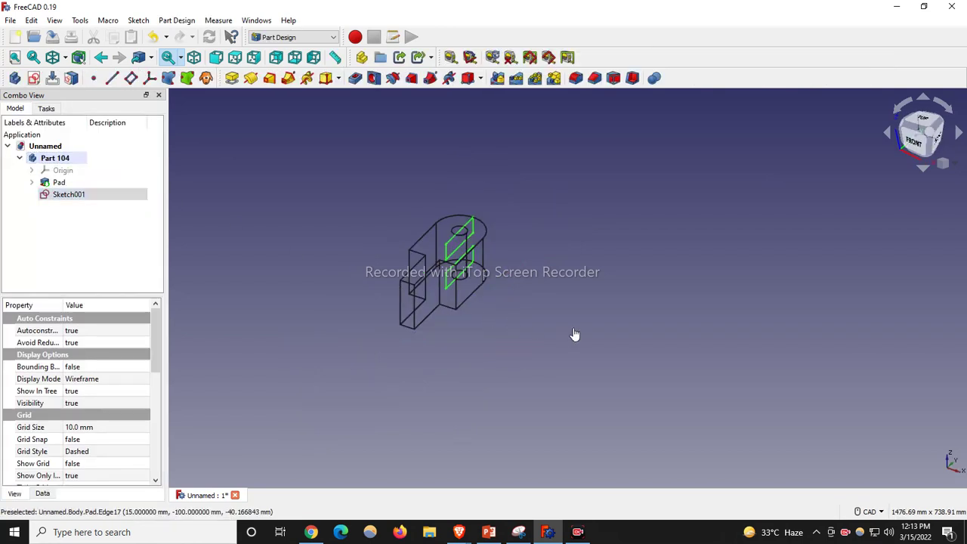
Start a Pocket from the two-rectangle sketch and switch the display style to Flat lines.
{"action": "left_click", "coordinate": [574, 334]}
{"action": "scroll", "coordinate": [444, 195], "scroll_direction": "up", "scroll_amount": 1}
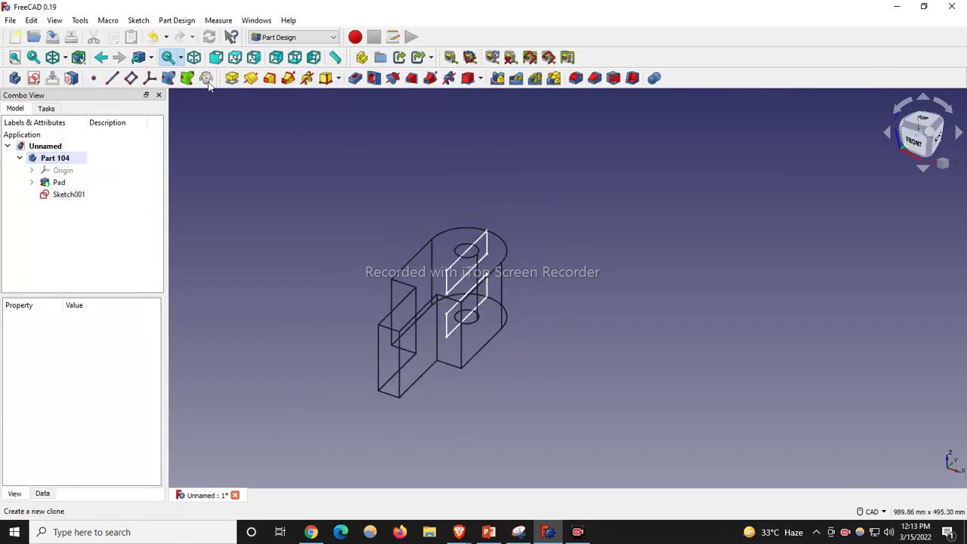
{"action": "left_click", "coordinate": [355, 78]}
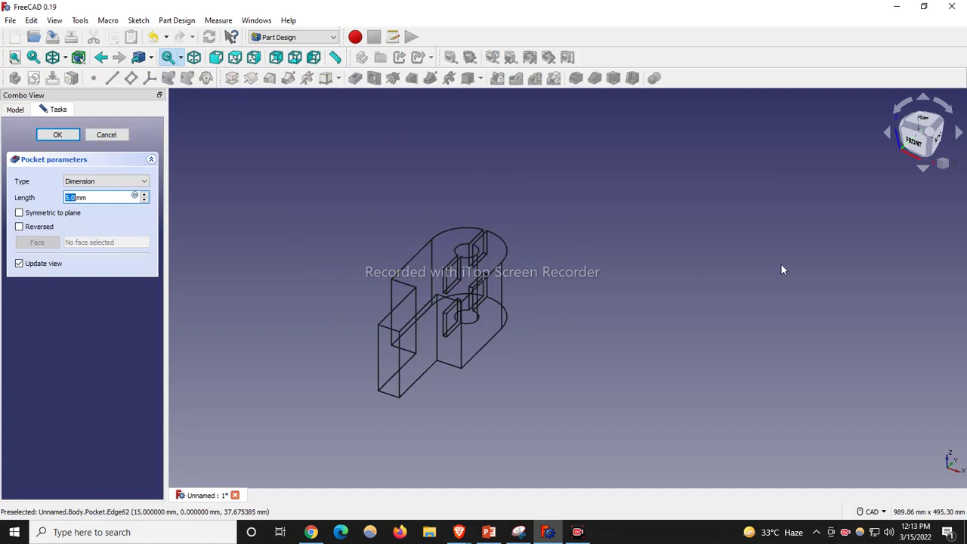
{"action": "left_click", "coordinate": [66, 58]}
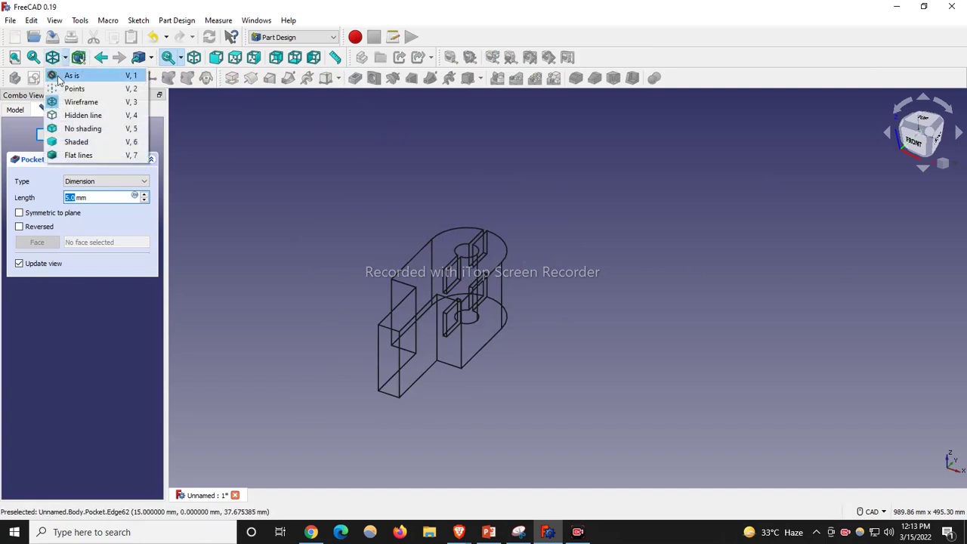
{"action": "left_click", "coordinate": [72, 142]}
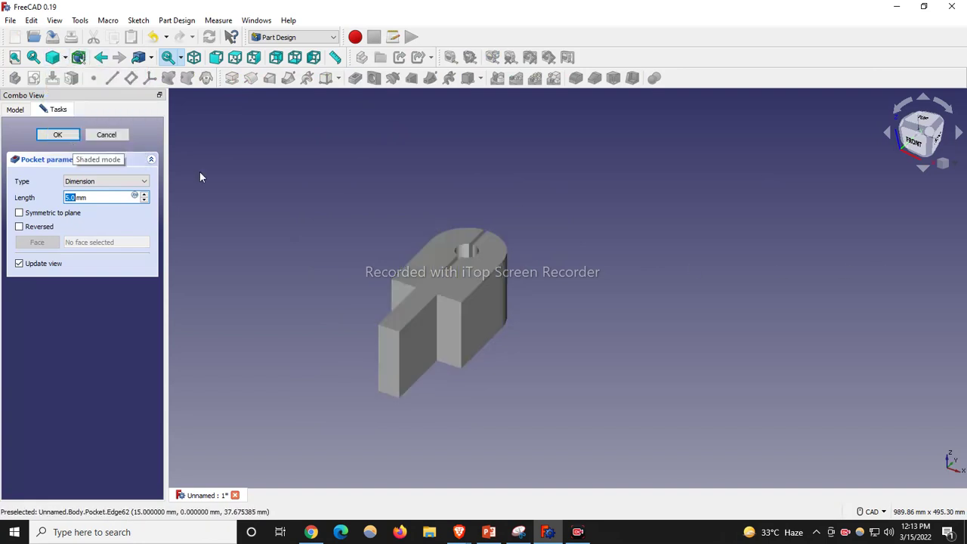
{"action": "left_click", "coordinate": [65, 59]}
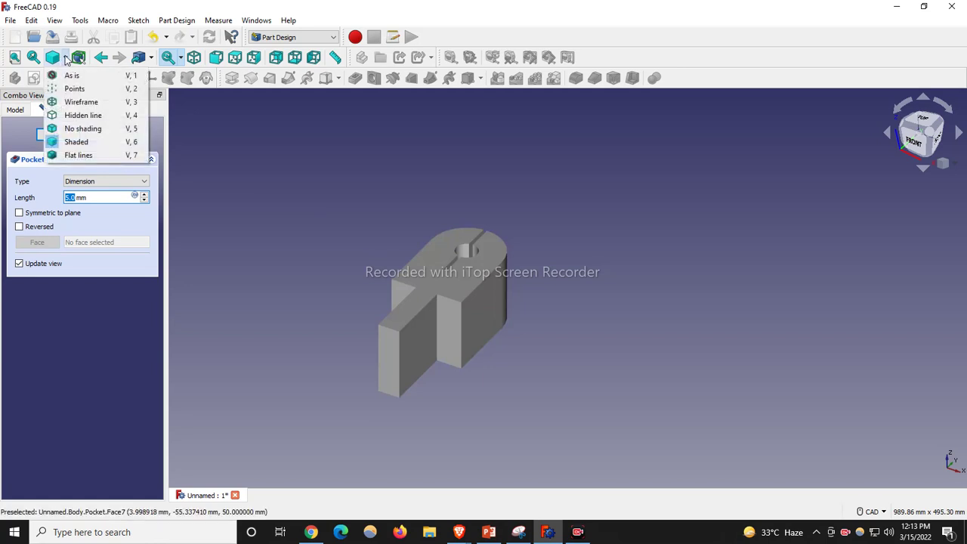
{"action": "left_click", "coordinate": [76, 155]}
{"action": "scroll", "coordinate": [473, 260], "scroll_direction": "up", "scroll_amount": 3}
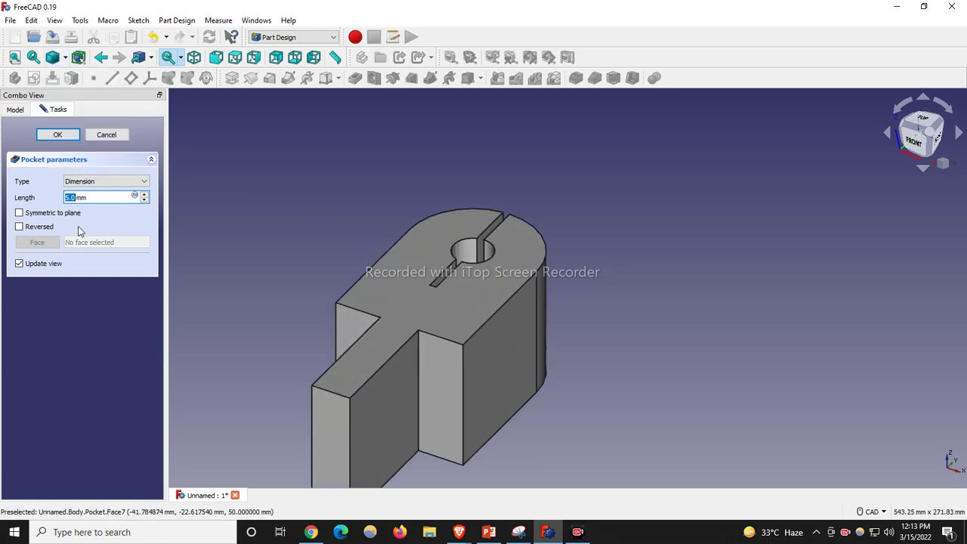
Cut the two-rectangle Pocket Through all, symmetric to the sketch plane, and accept it.
{"action": "left_click", "coordinate": [109, 183]}
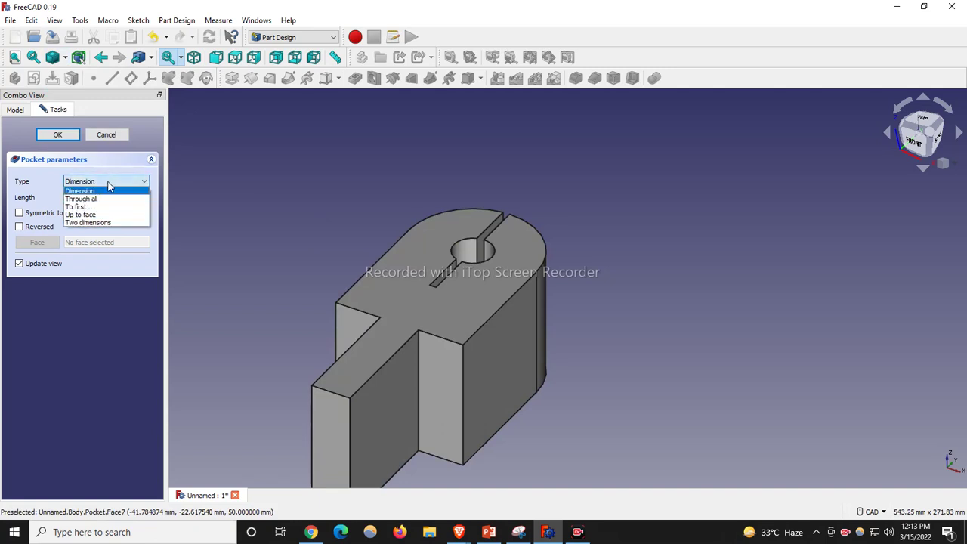
{"action": "left_click", "coordinate": [83, 199]}
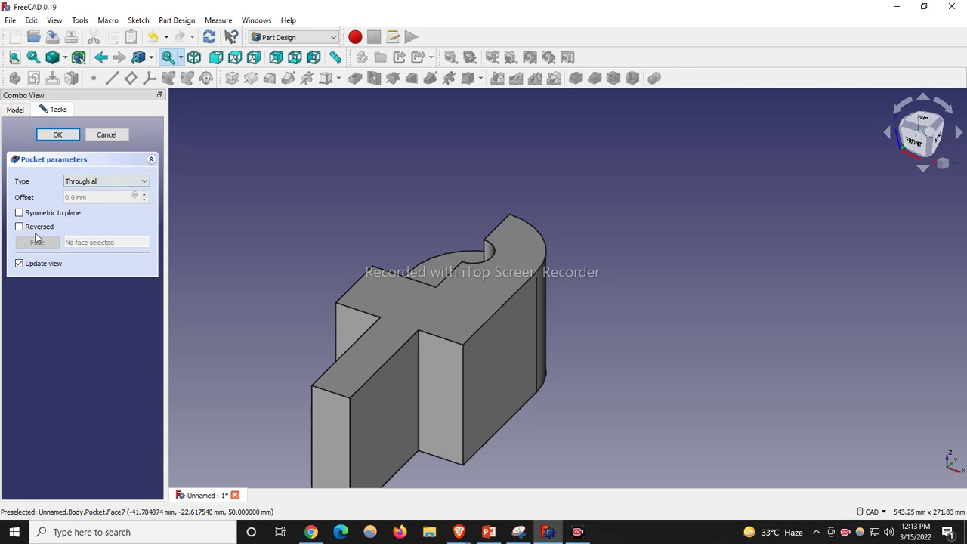
{"action": "left_click", "coordinate": [20, 213]}
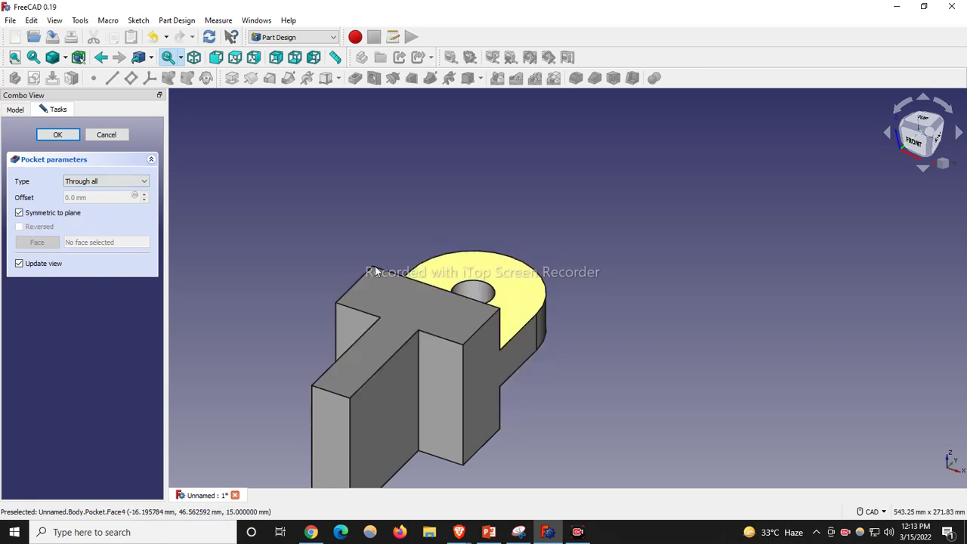
{"action": "scroll", "coordinate": [406, 244], "scroll_direction": "down", "scroll_amount": 2}
{"action": "scroll", "coordinate": [319, 327], "scroll_direction": "up", "scroll_amount": 2}
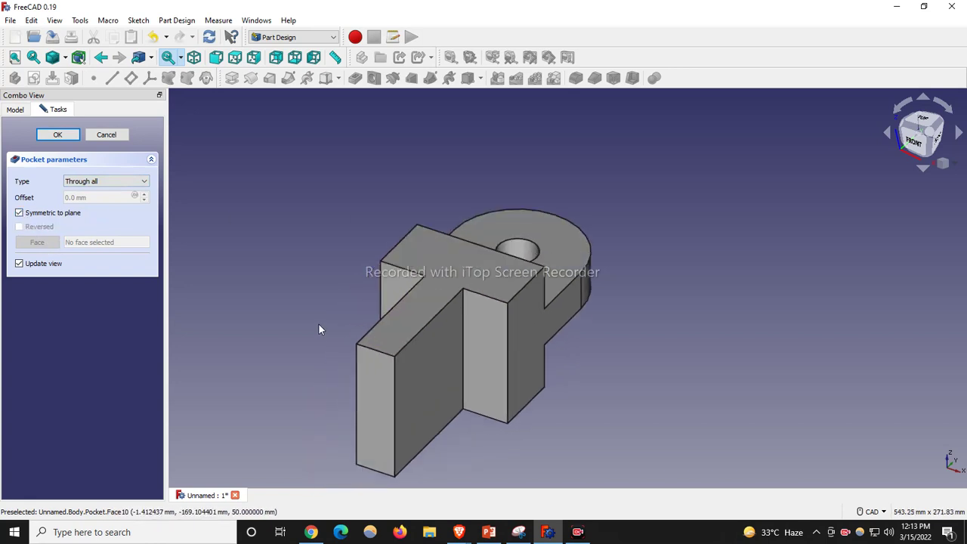
{"action": "left_click", "coordinate": [48, 140]}
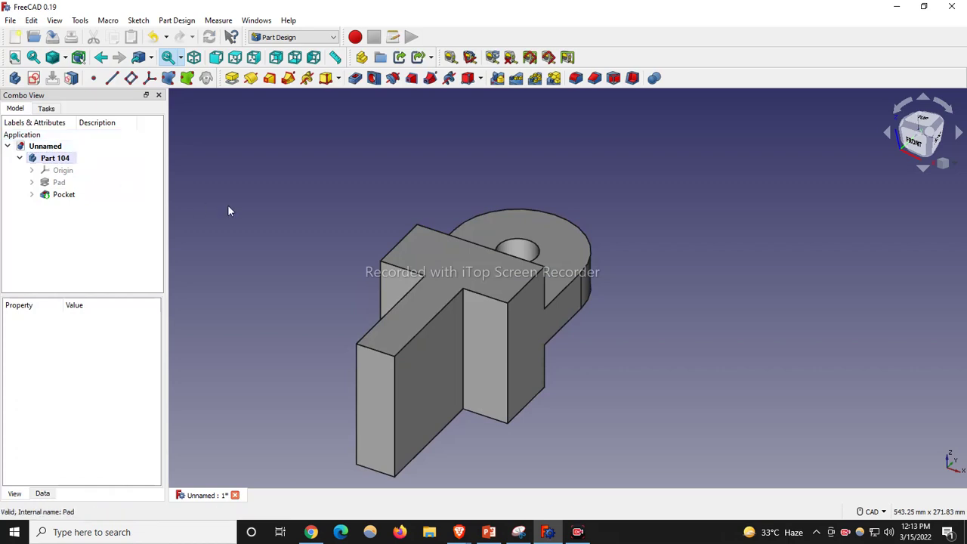
{"action": "scroll", "coordinate": [704, 341], "scroll_direction": "up", "scroll_amount": 1}
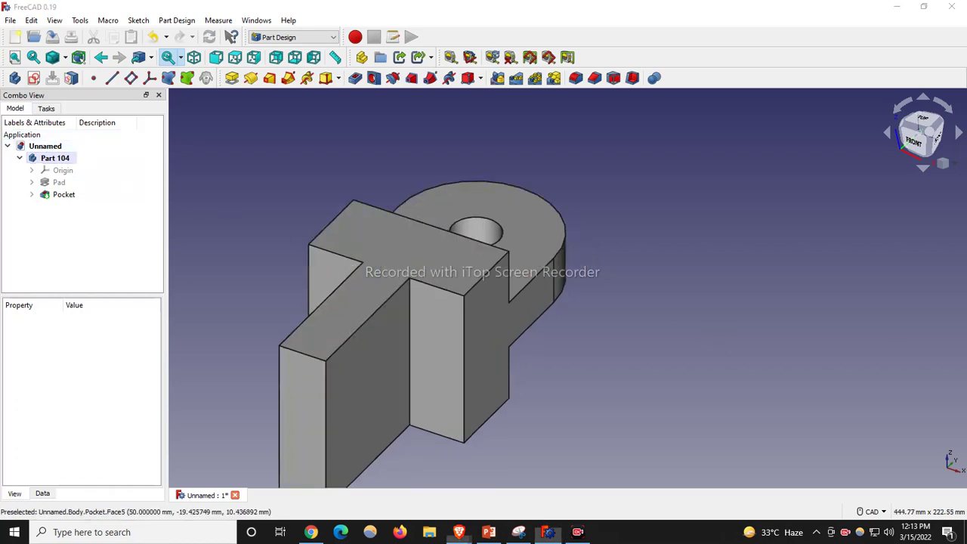
Check the reference drawing in Brave, return to FreeCAD and start a new sketch on the side face of the narrow tongue.
{"action": "key", "text": "alt+Tab"}
{"action": "double_click", "coordinate": [393, 101]}
{"action": "scroll", "coordinate": [371, 350], "scroll_direction": "down", "scroll_amount": 2}
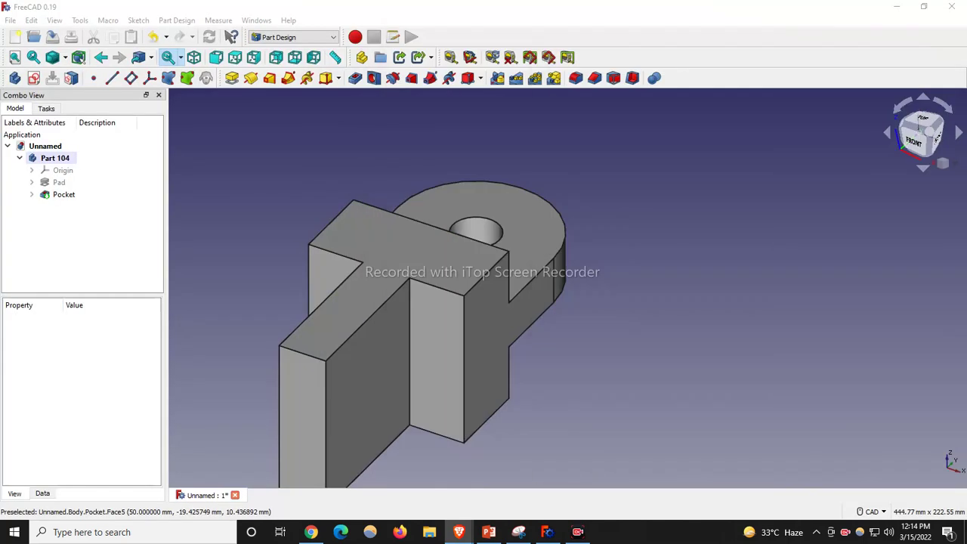
{"action": "scroll", "coordinate": [688, 374], "scroll_direction": "up", "scroll_amount": 1}
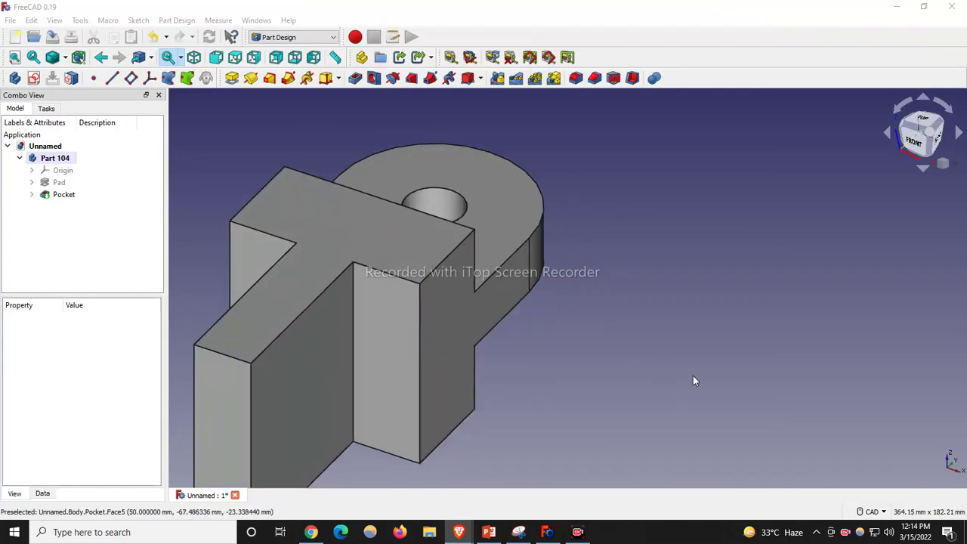
{"action": "scroll", "coordinate": [680, 342], "scroll_direction": "down", "scroll_amount": 2}
{"action": "left_click", "coordinate": [426, 400]}
{"action": "scroll", "coordinate": [566, 349], "scroll_direction": "down", "scroll_amount": 2}
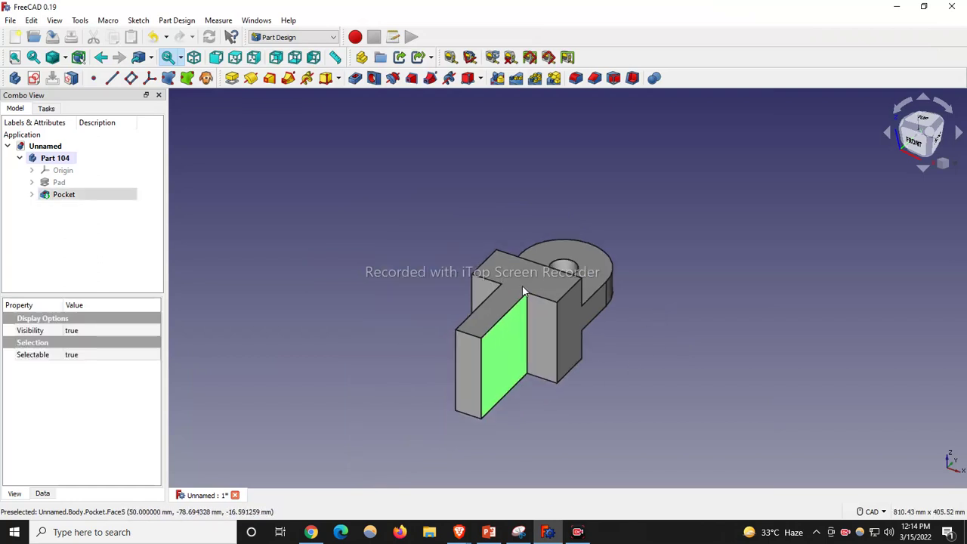
{"action": "left_click", "coordinate": [33, 78]}
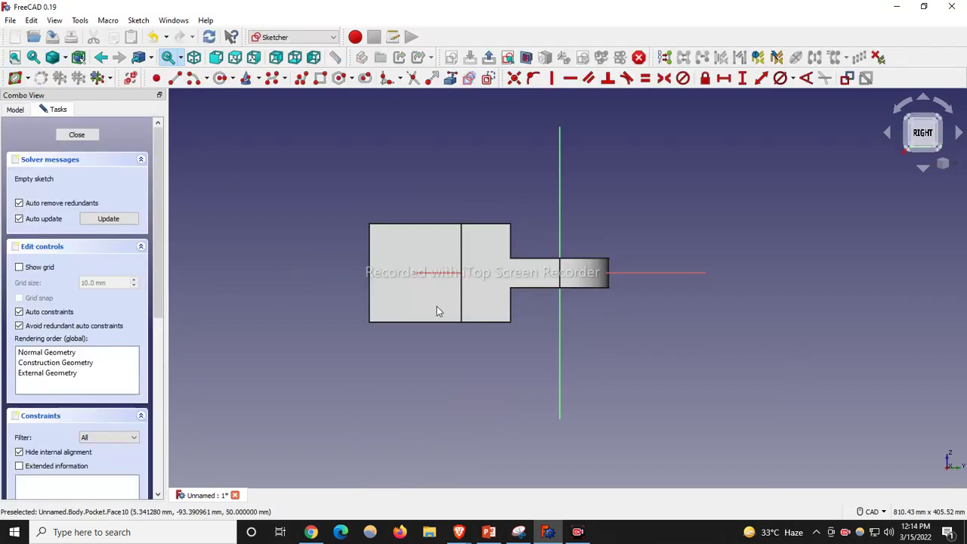
Switch the display style to Wireframe after trying Hidden line.
{"action": "scroll", "coordinate": [358, 237], "scroll_direction": "up", "scroll_amount": 2}
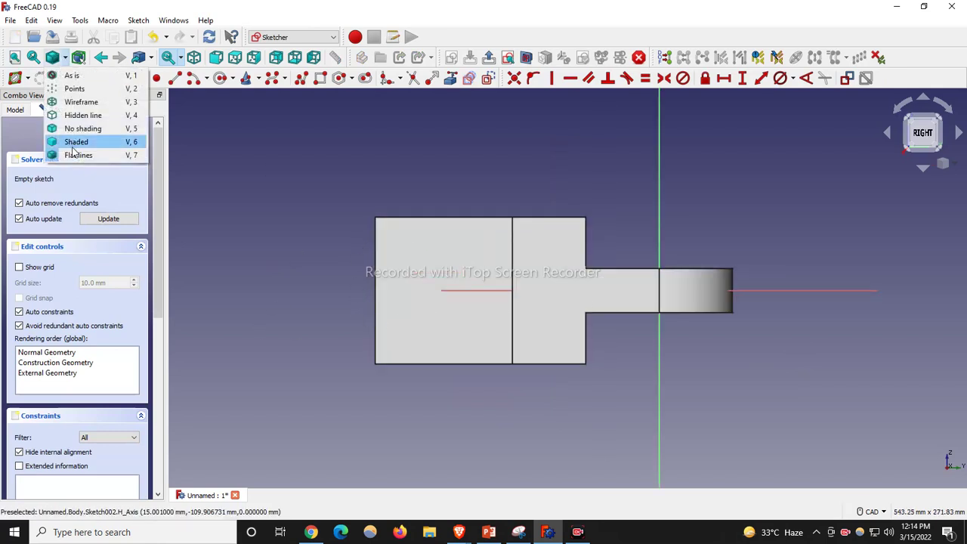
{"action": "left_click", "coordinate": [84, 122]}
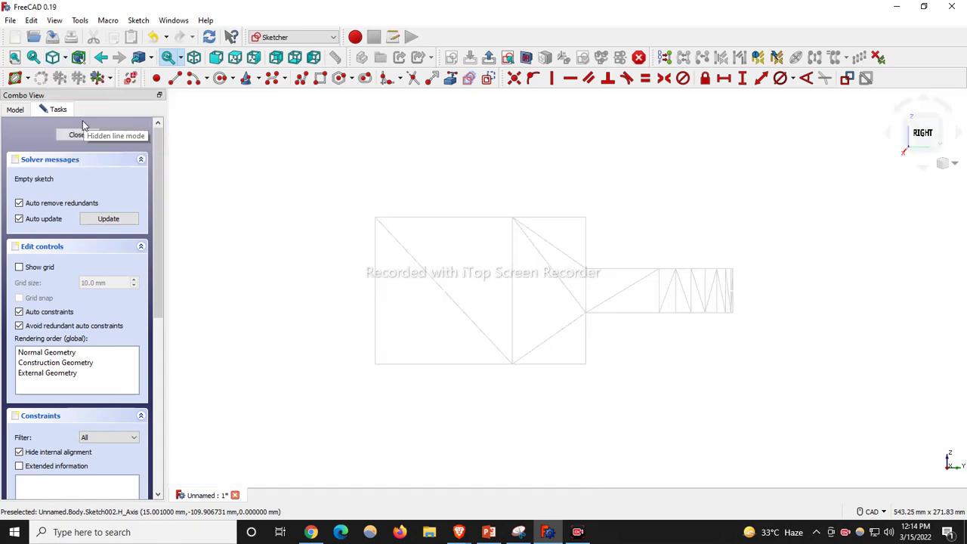
{"action": "left_click", "coordinate": [65, 58]}
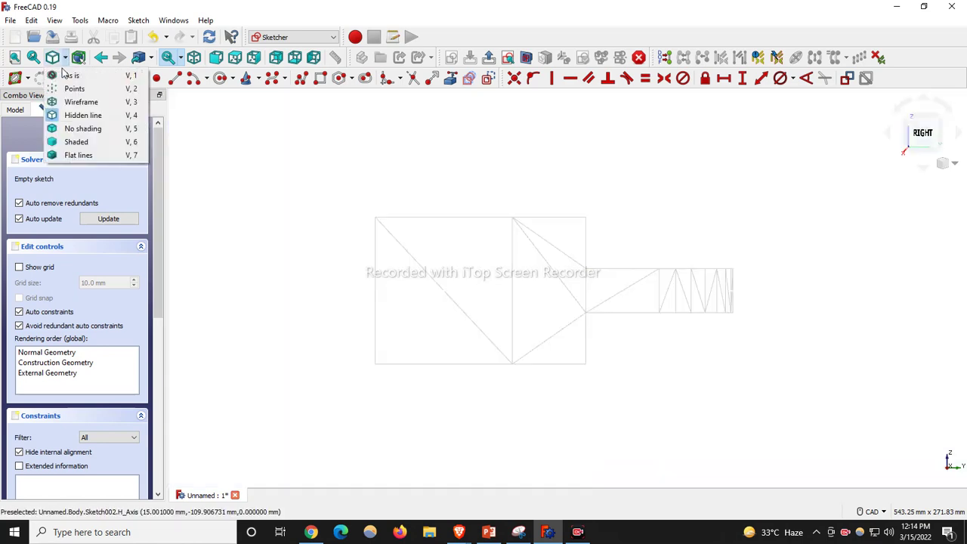
{"action": "left_click", "coordinate": [75, 103]}
{"action": "scroll", "coordinate": [399, 251], "scroll_direction": "up", "scroll_amount": 2}
{"action": "scroll", "coordinate": [465, 307], "scroll_direction": "up", "scroll_amount": 1}
{"action": "scroll", "coordinate": [398, 208], "scroll_direction": "down", "scroll_amount": 3}
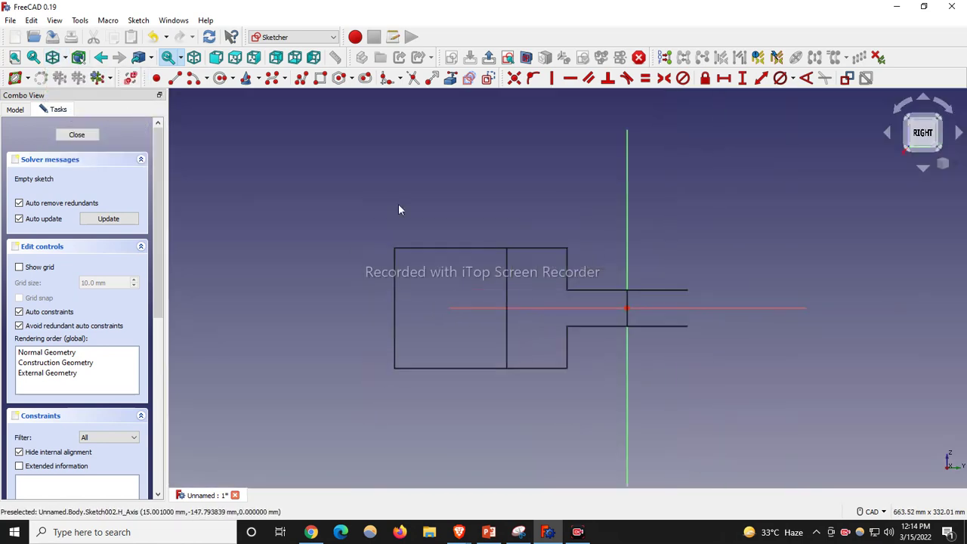
Sketch a circle centred on the horizontal axis within the tongue's side face.
{"action": "left_click", "coordinate": [220, 78]}
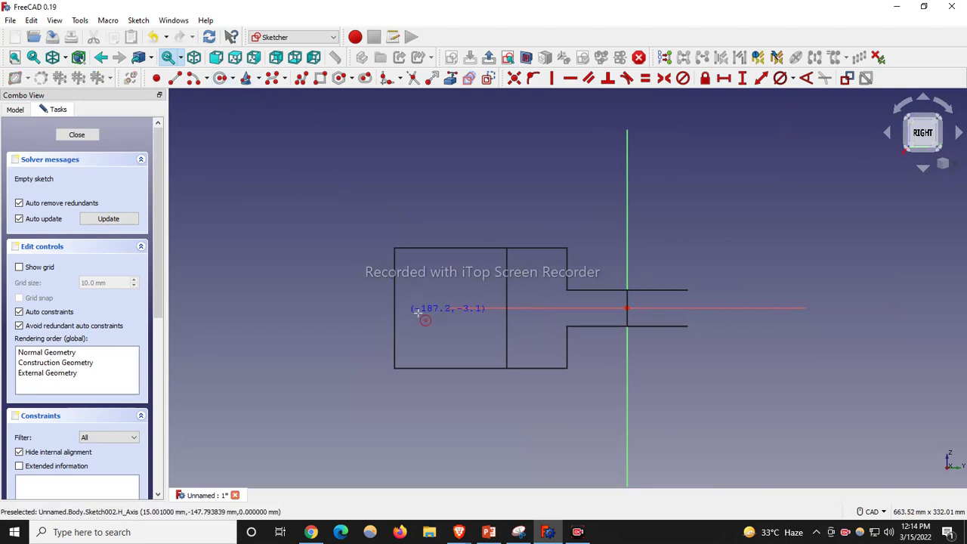
{"action": "left_click", "coordinate": [469, 307]}
{"action": "left_click", "coordinate": [482, 271]}
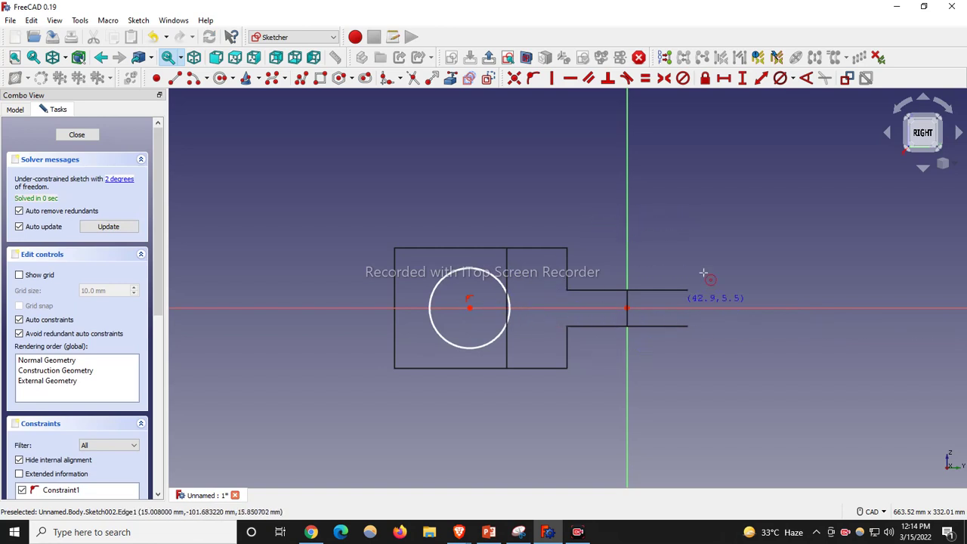
Set the circle's diameter to 50 mm and move its dimension label above the part.
{"action": "left_click", "coordinate": [791, 78]}
{"action": "left_click", "coordinate": [807, 106]}
{"action": "left_click", "coordinate": [477, 266]}
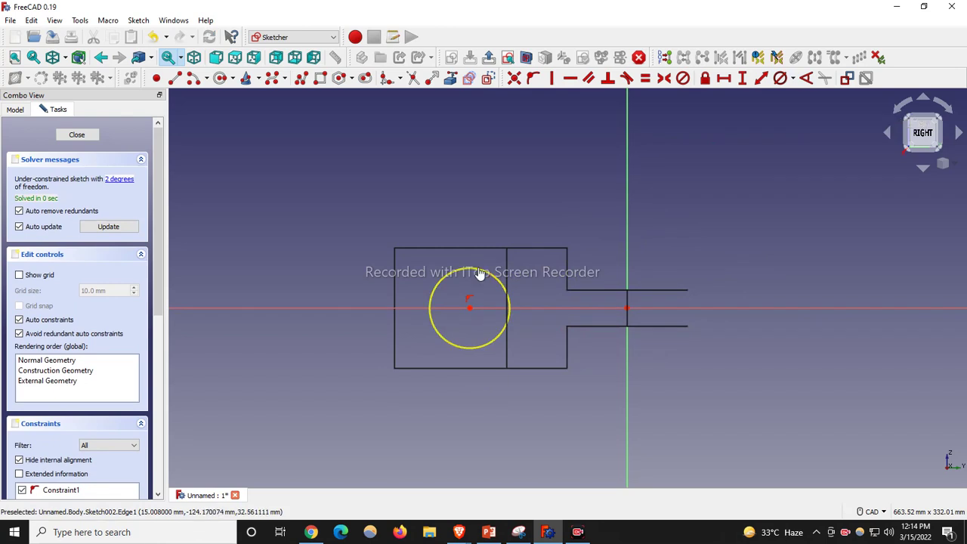
{"action": "type", "text": "50"}
{"action": "key", "text": "Return"}
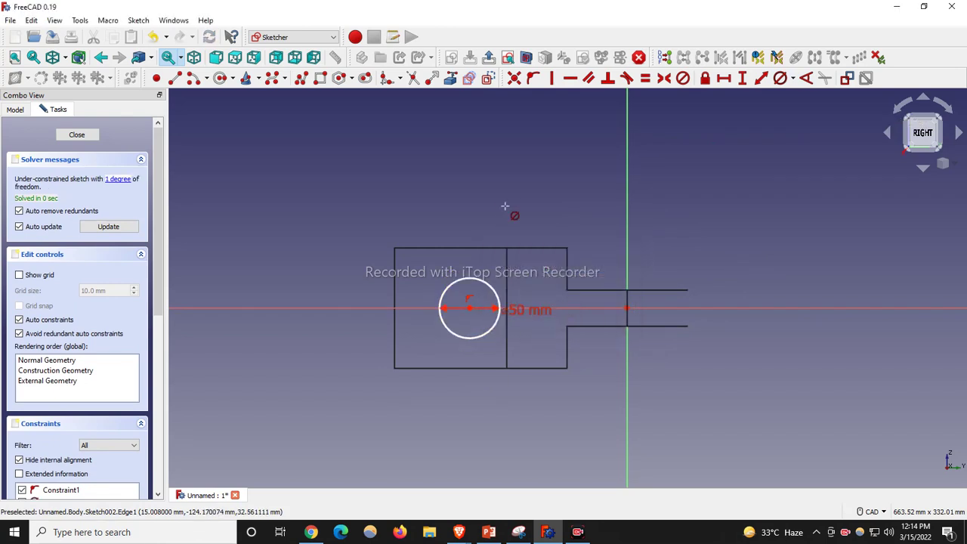
{"action": "left_click_drag", "start_coordinate": [517, 312], "coordinate": [507, 210]}
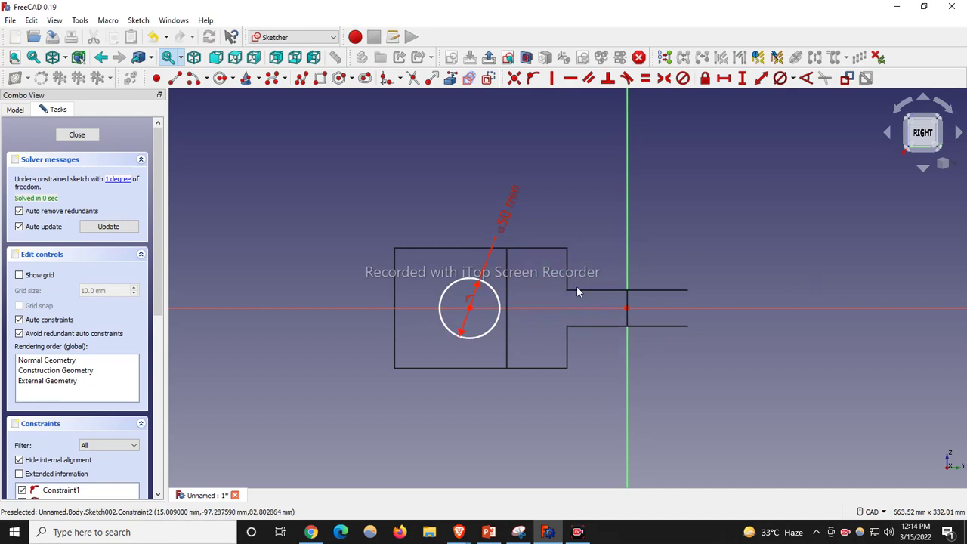
Draw an open three-sided polyline around the circle, extending past the tongue's free end with its open side towards the rounded end.
{"action": "scroll", "coordinate": [389, 321], "scroll_direction": "up", "scroll_amount": 1}
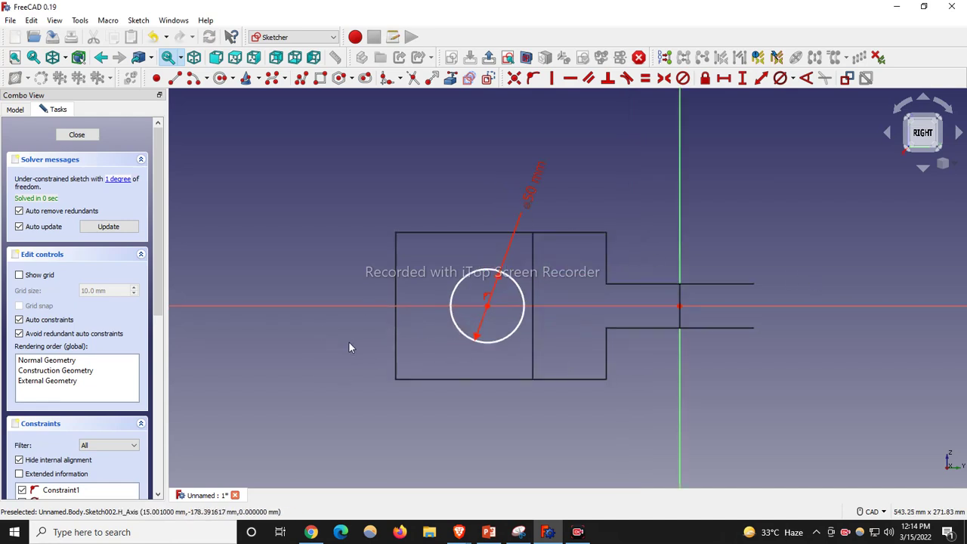
{"action": "left_click", "coordinate": [300, 79]}
{"action": "left_click", "coordinate": [523, 263]}
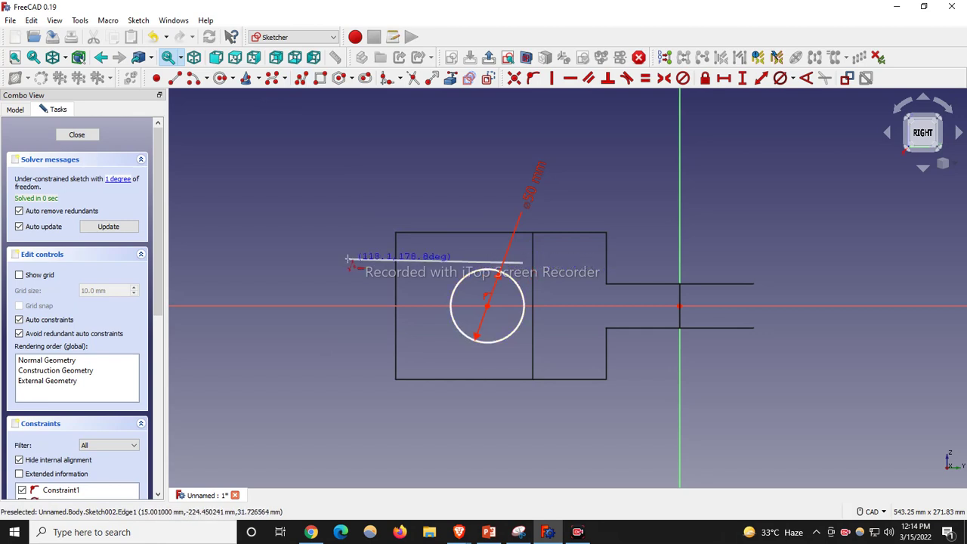
{"action": "left_click", "coordinate": [351, 263]}
{"action": "left_click", "coordinate": [352, 353]}
{"action": "left_click", "coordinate": [525, 353]}
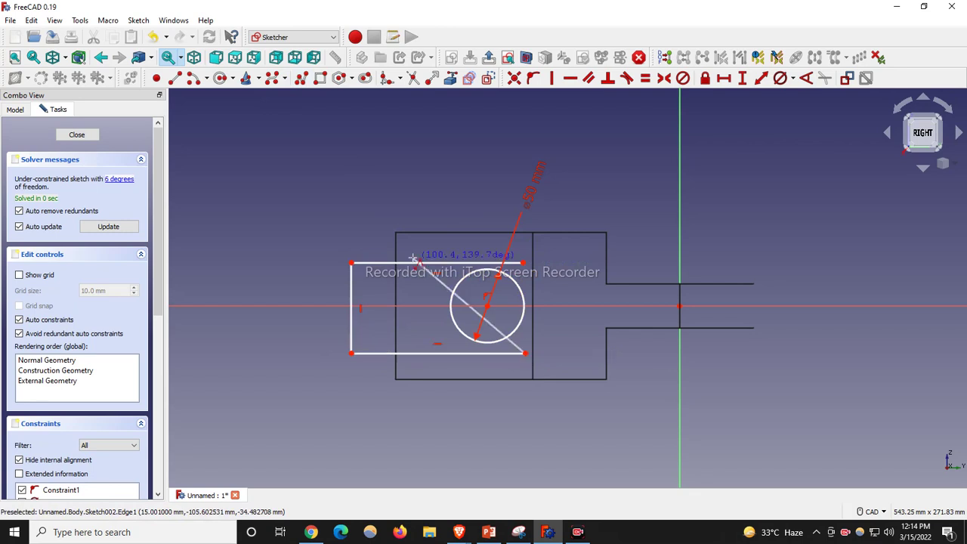
{"action": "left_click", "coordinate": [523, 263]}
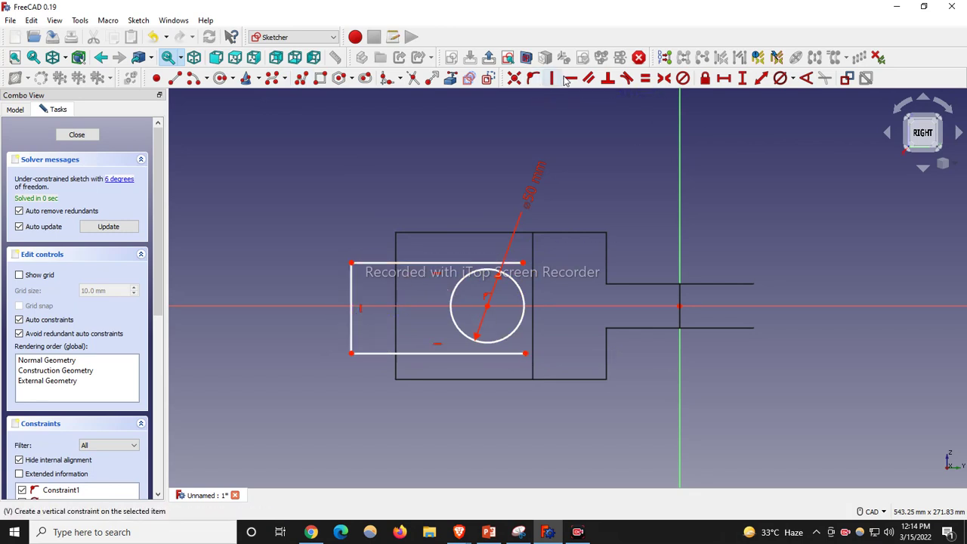
Constrain the polyline's upper and lower horizontal lines tangent to the circle.
{"action": "left_click", "coordinate": [485, 262]}
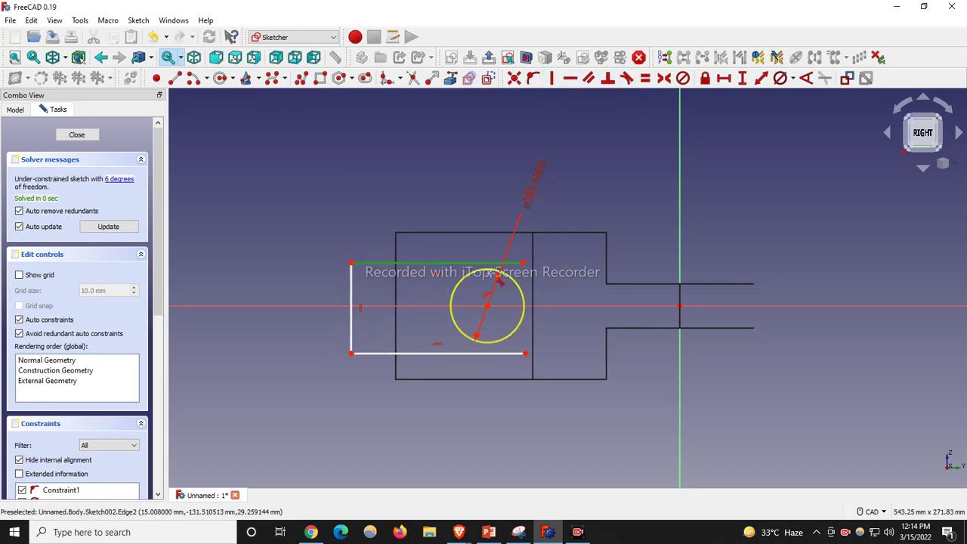
{"action": "key", "text": "h"}
{"action": "left_click", "coordinate": [498, 353]}
{"action": "left_click", "coordinate": [514, 332]}
{"action": "key", "text": "t"}
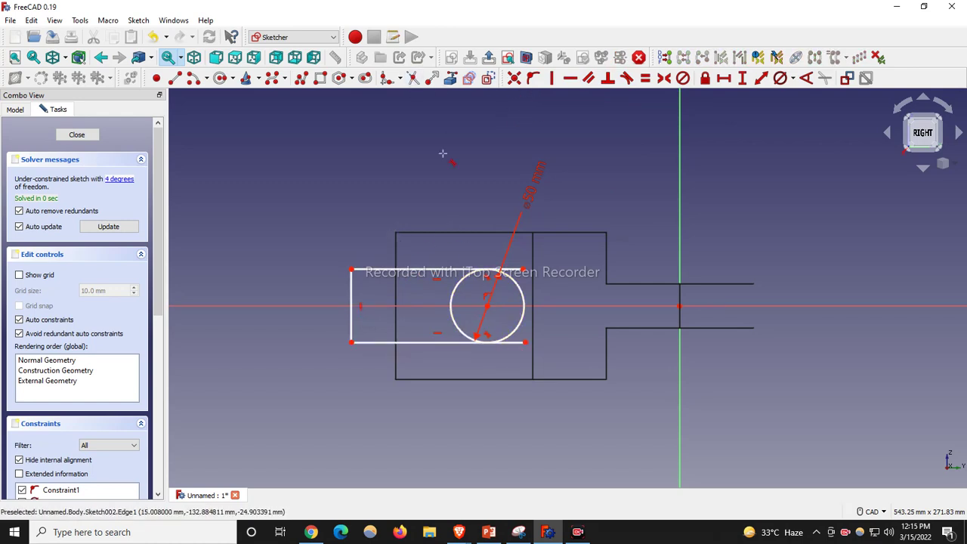
Trim the circle's inner half and the overhanging line ends to leave a closed slot profile with one rounded end.
{"action": "left_click", "coordinate": [458, 291]}
{"action": "left_click", "coordinate": [518, 344]}
{"action": "left_click", "coordinate": [520, 270]}
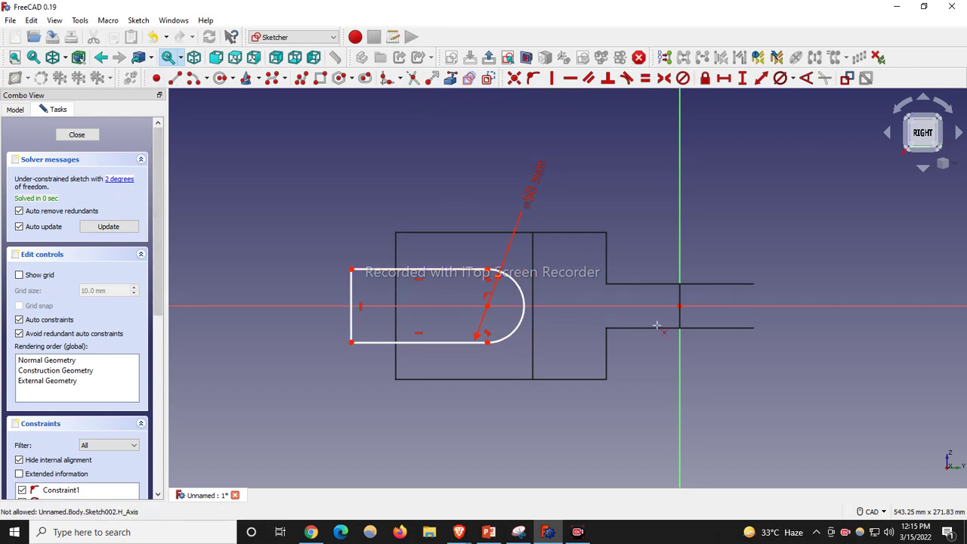
Switch the display style to Flat lines and link the rounded end's upper and lower edges as external geometry.
{"action": "left_click", "coordinate": [65, 57]}
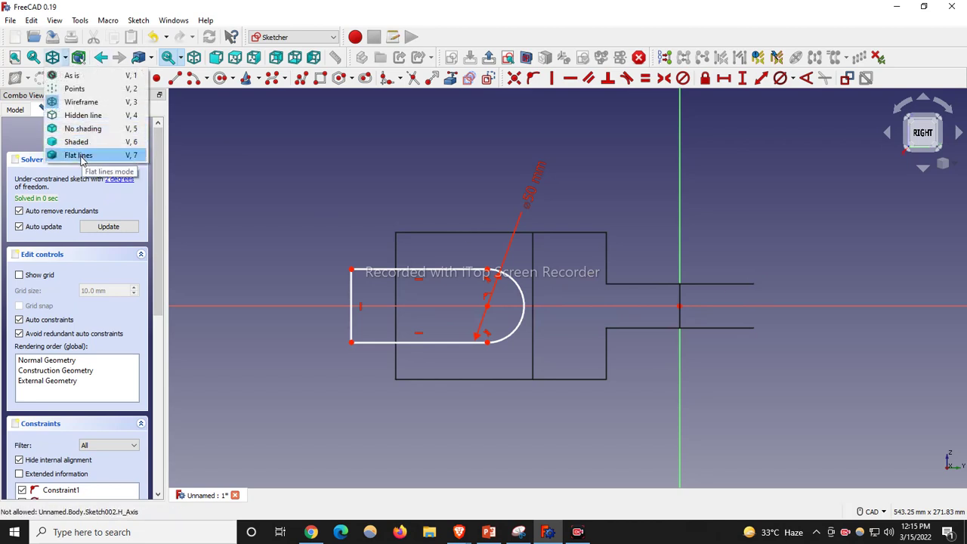
{"action": "left_click", "coordinate": [79, 155]}
{"action": "scroll", "coordinate": [606, 300], "scroll_direction": "up", "scroll_amount": 1}
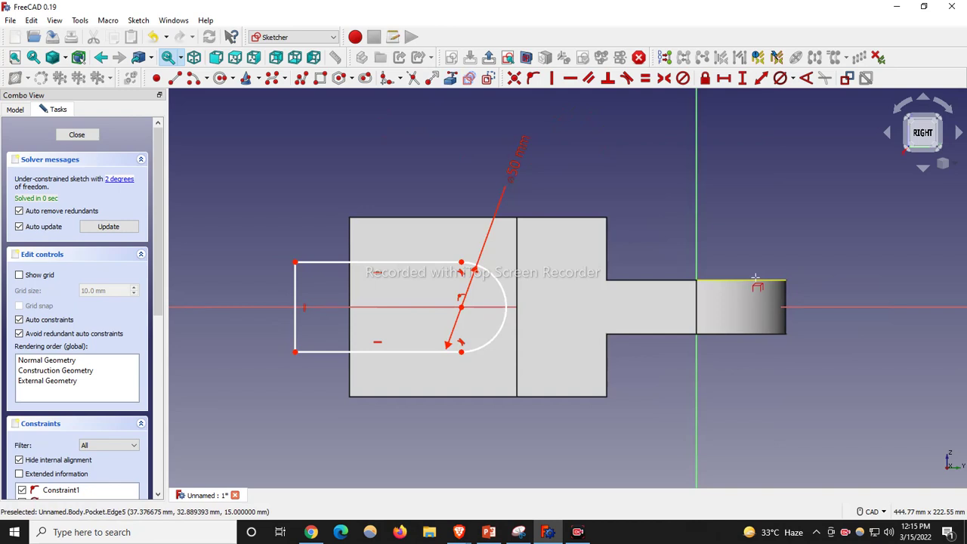
{"action": "left_click", "coordinate": [759, 333]}
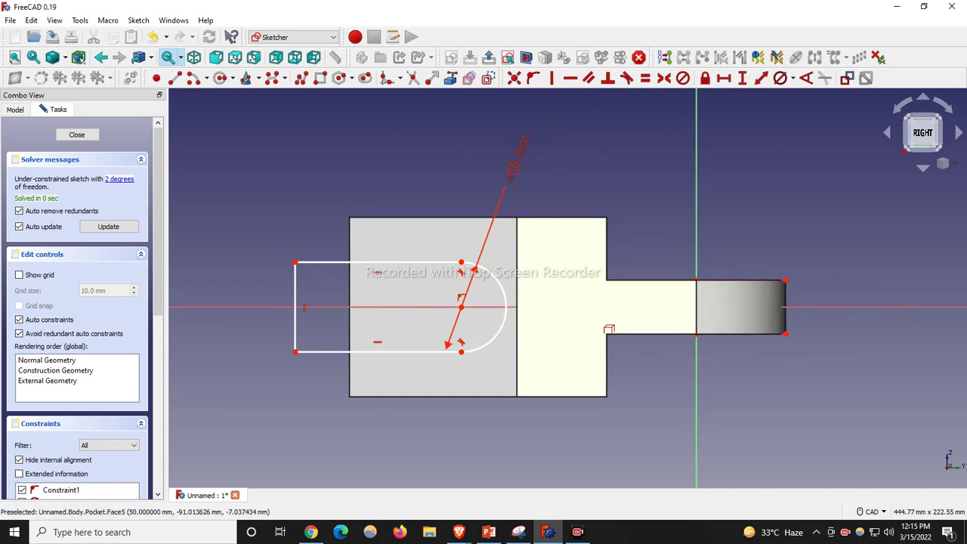
{"action": "scroll", "coordinate": [785, 281], "scroll_direction": "up", "scroll_amount": 4}
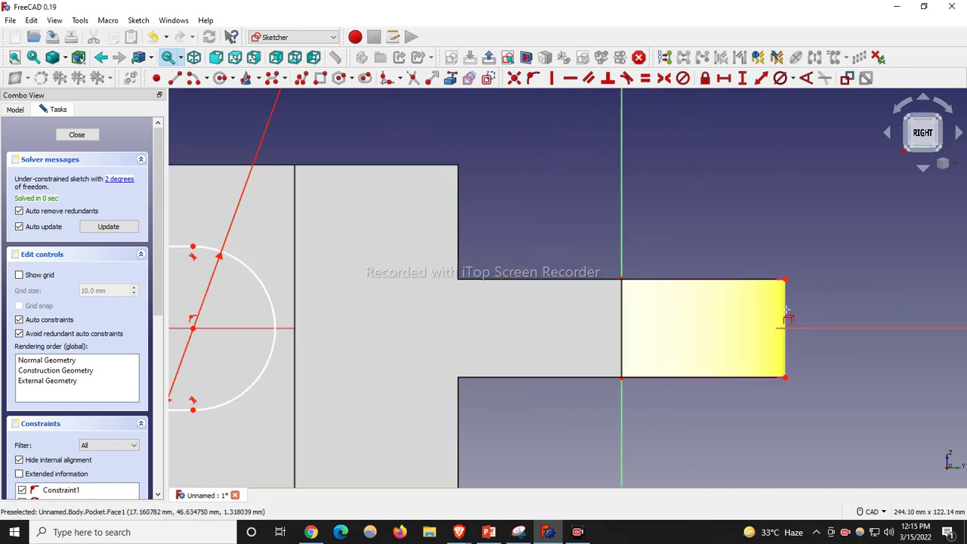
{"action": "scroll", "coordinate": [508, 220], "scroll_direction": "down", "scroll_amount": 5}
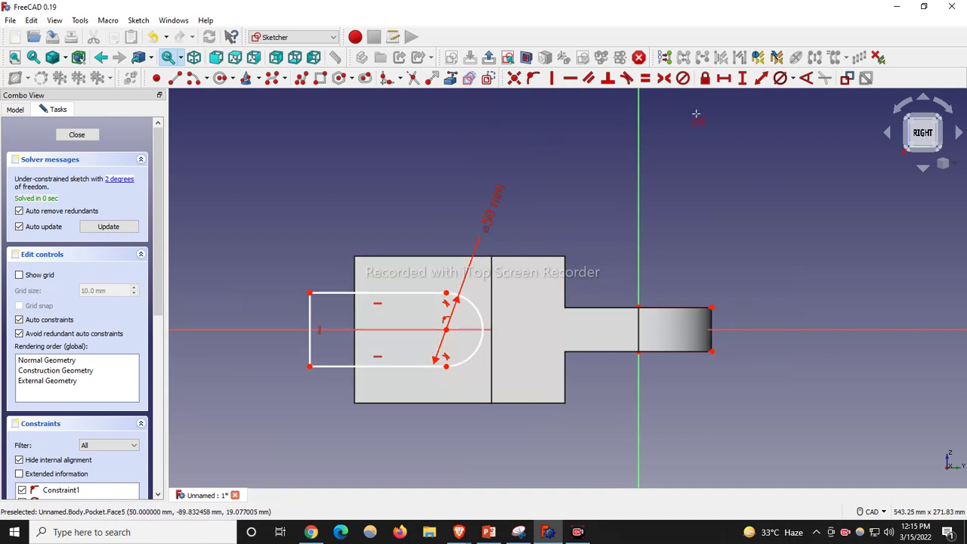
Constrain the slot arc's centre to a horizontal distance of 200 mm from the rounded end's outer edge and place the dimension above the part.
{"action": "left_click", "coordinate": [446, 330]}
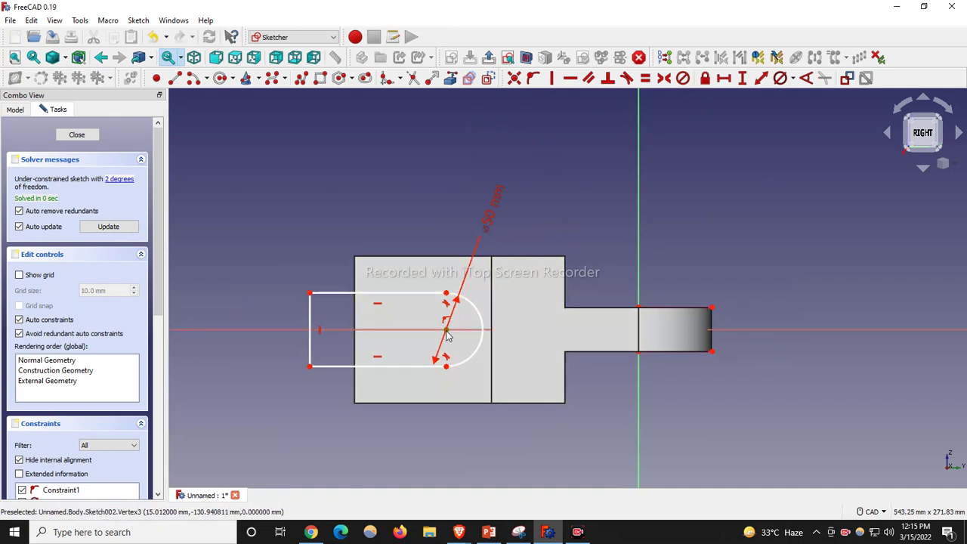
{"action": "left_click", "coordinate": [712, 309]}
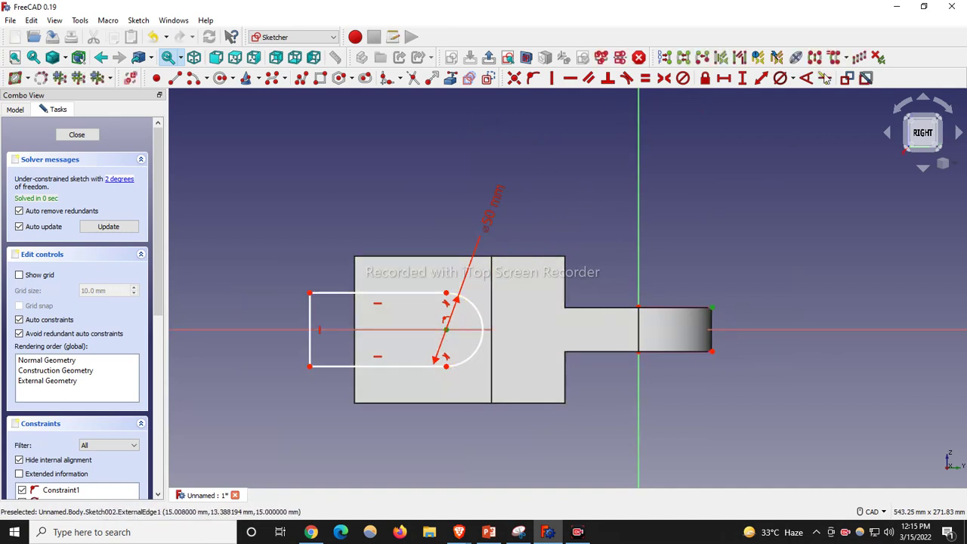
{"action": "left_click", "coordinate": [724, 78]}
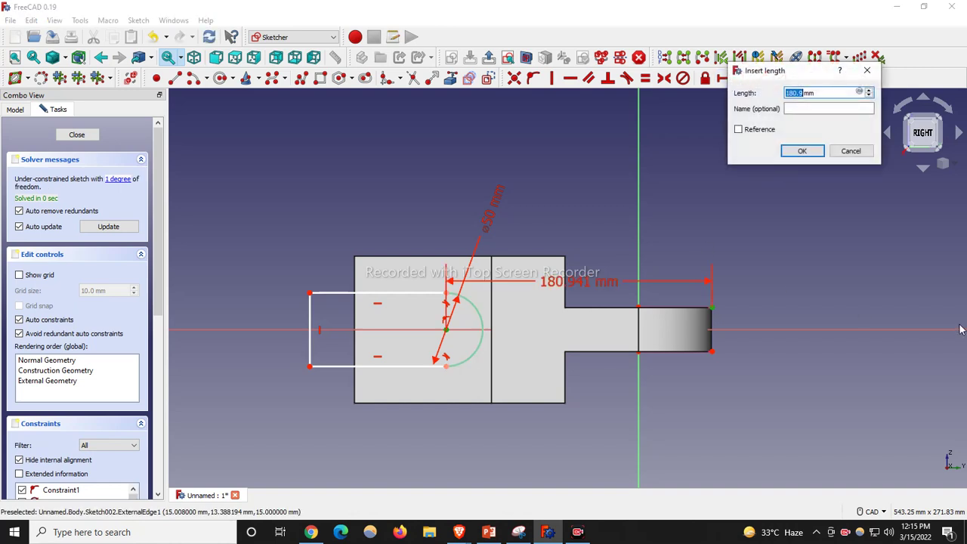
{"action": "type", "text": "200"}
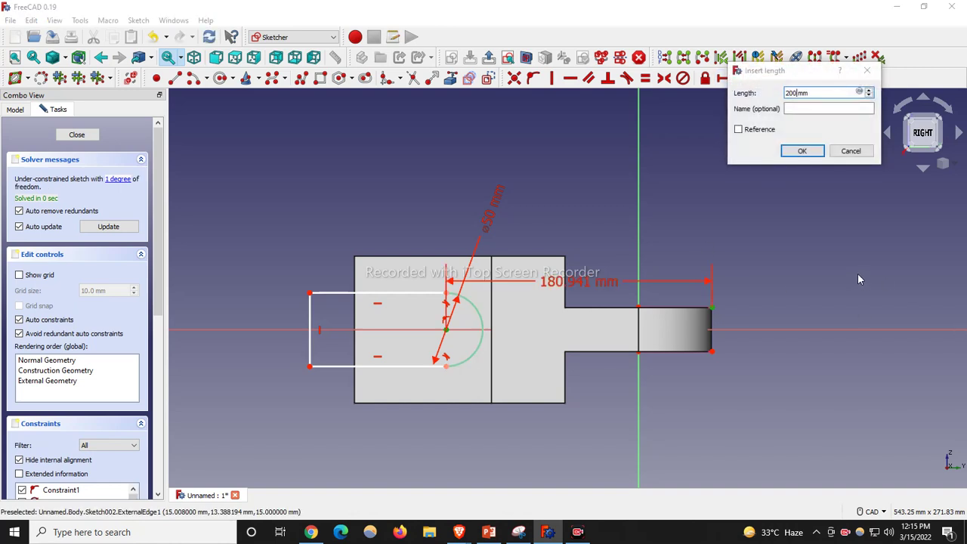
{"action": "left_click", "coordinate": [802, 151]}
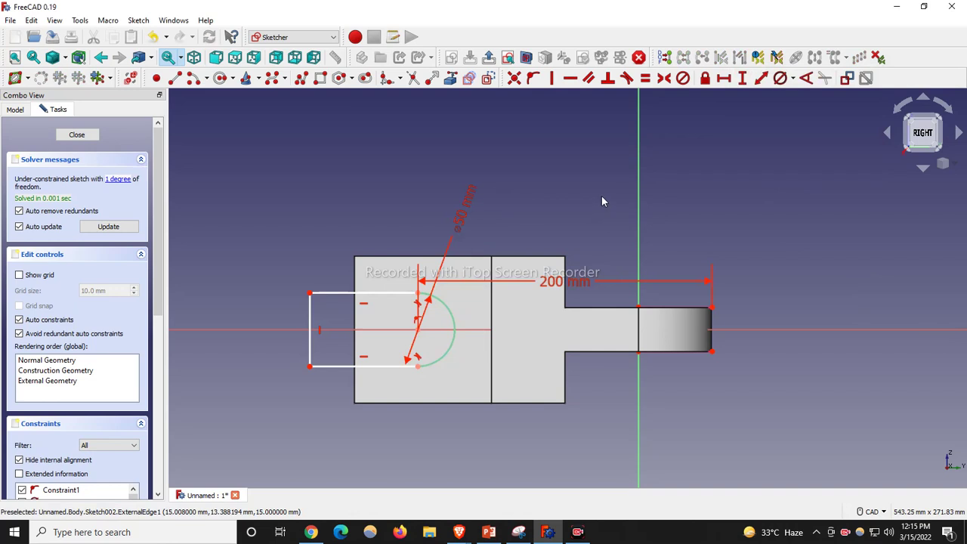
{"action": "left_click_drag", "start_coordinate": [562, 291], "coordinate": [588, 197]}
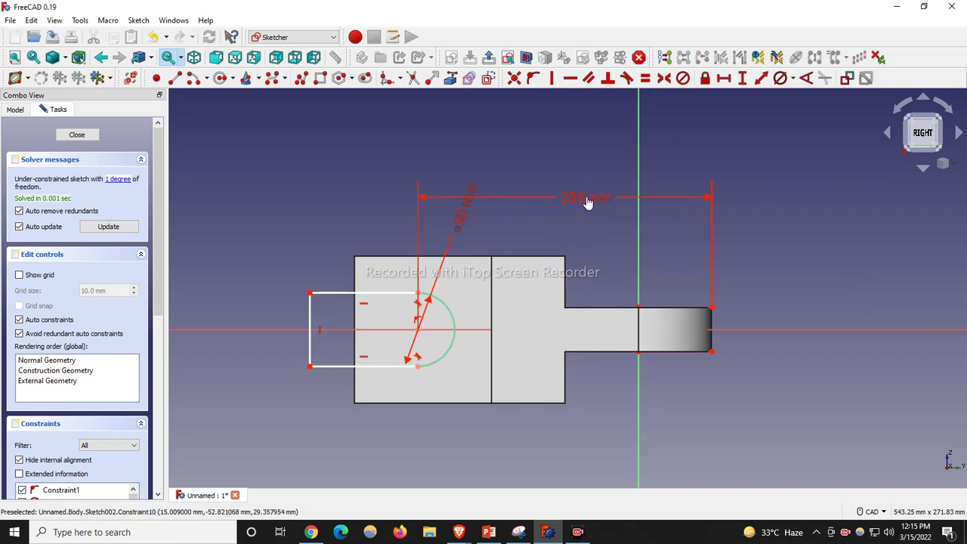
Link the tongue's free-end edge as external geometry and constrain the slot's outer corner vertically in line with that edge's endpoint.
{"action": "scroll", "coordinate": [303, 344], "scroll_direction": "up", "scroll_amount": 2}
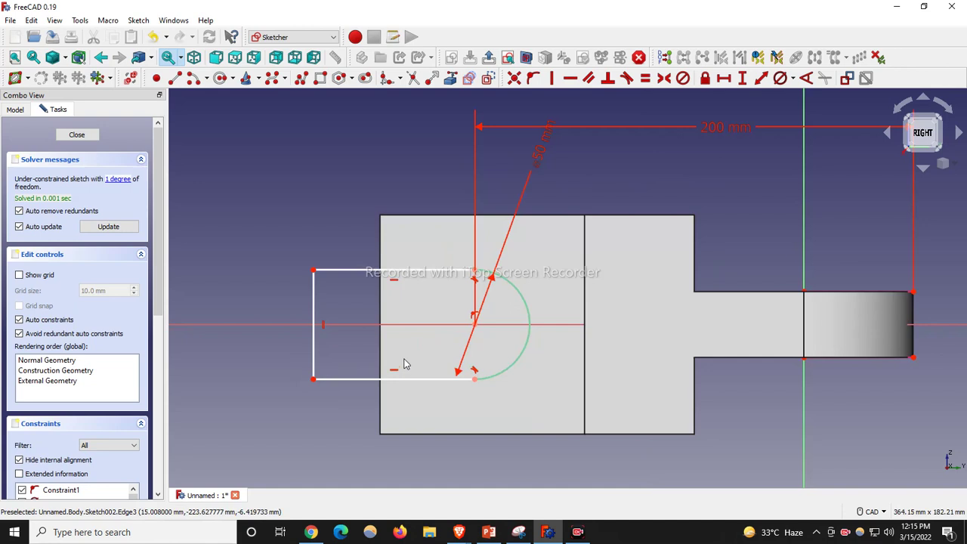
{"action": "scroll", "coordinate": [404, 365], "scroll_direction": "down", "scroll_amount": 2}
{"action": "scroll", "coordinate": [366, 337], "scroll_direction": "up", "scroll_amount": 2}
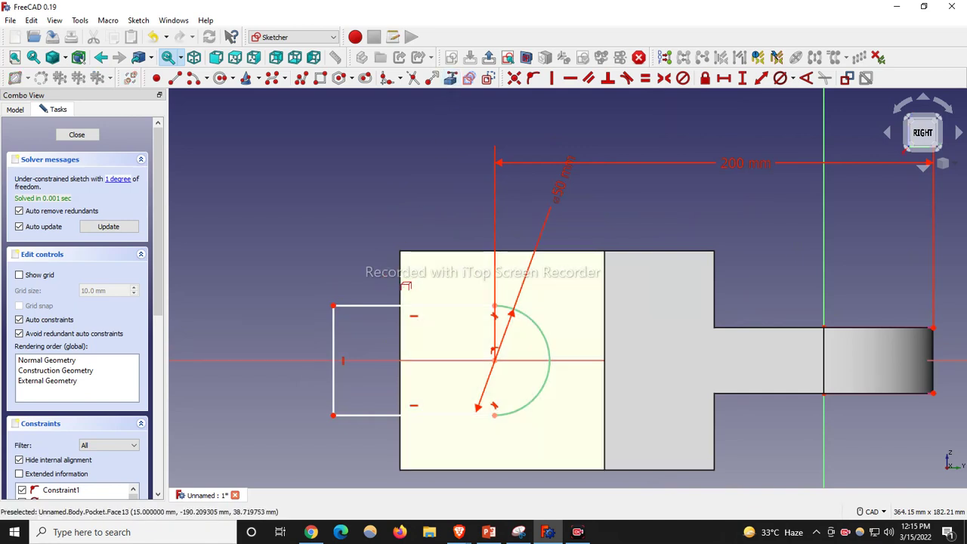
{"action": "left_click", "coordinate": [404, 287]}
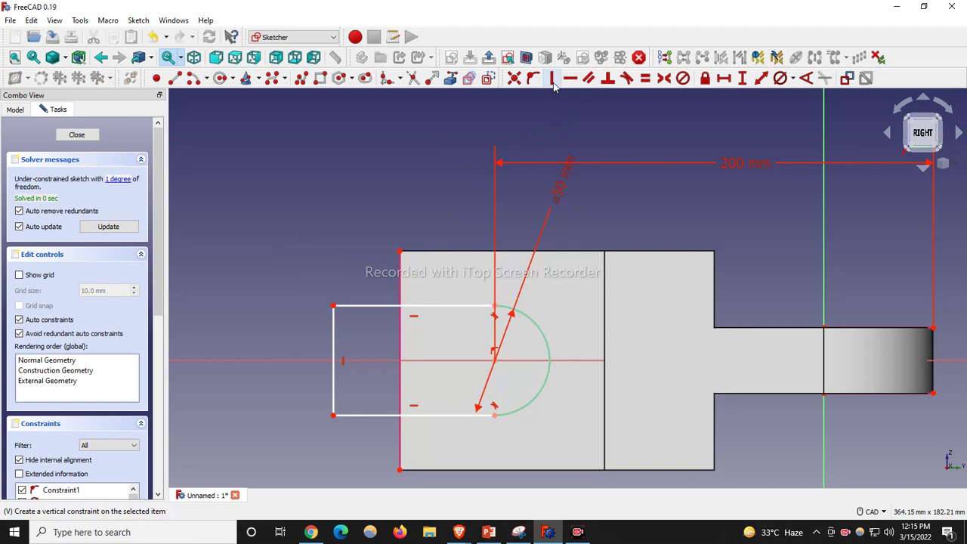
{"action": "left_click", "coordinate": [333, 306]}
{"action": "left_click", "coordinate": [402, 252]}
{"action": "key", "text": "v"}
{"action": "scroll", "coordinate": [377, 281], "scroll_direction": "down", "scroll_amount": 2}
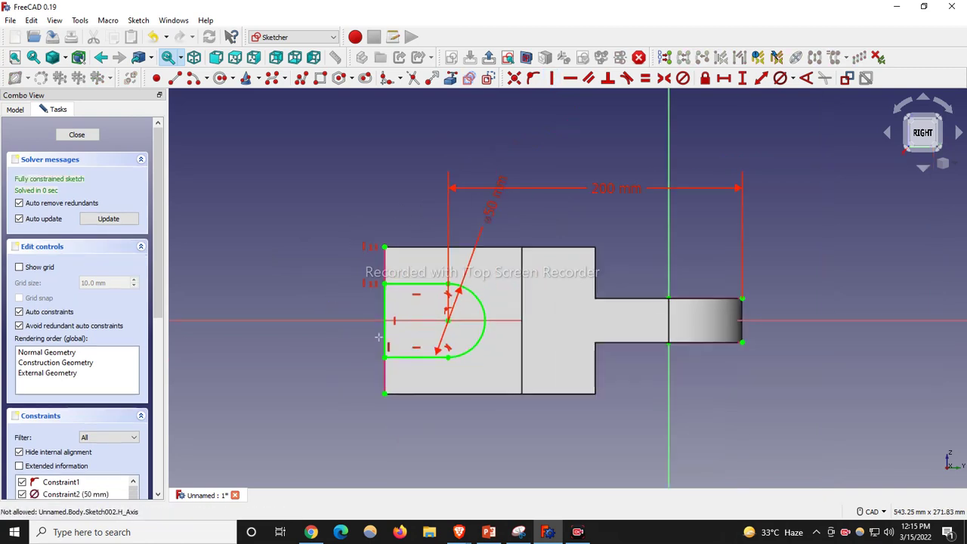
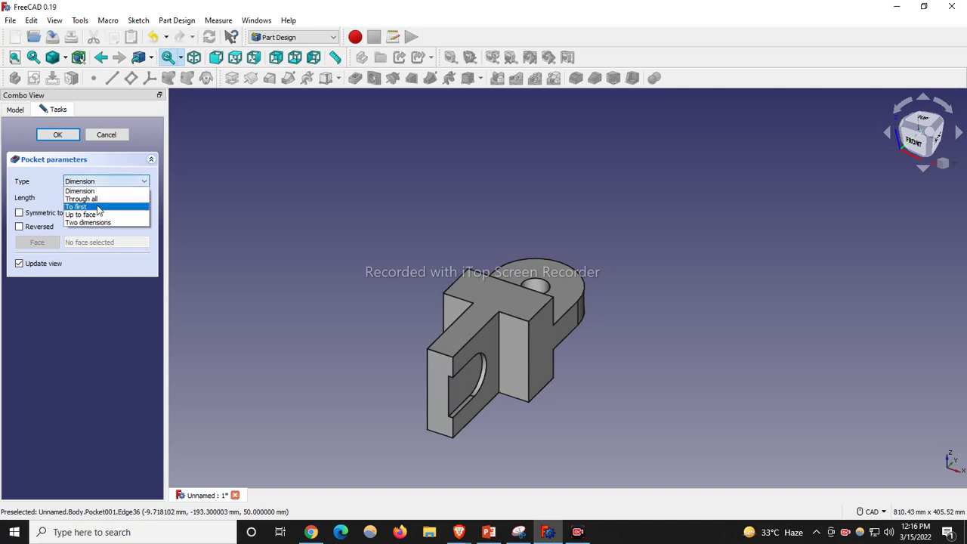
Pocket the slot sketch with type Through all and symmetric to plane, and check the cut from the right and isometric views.
{"action": "left_click", "coordinate": [97, 201]}
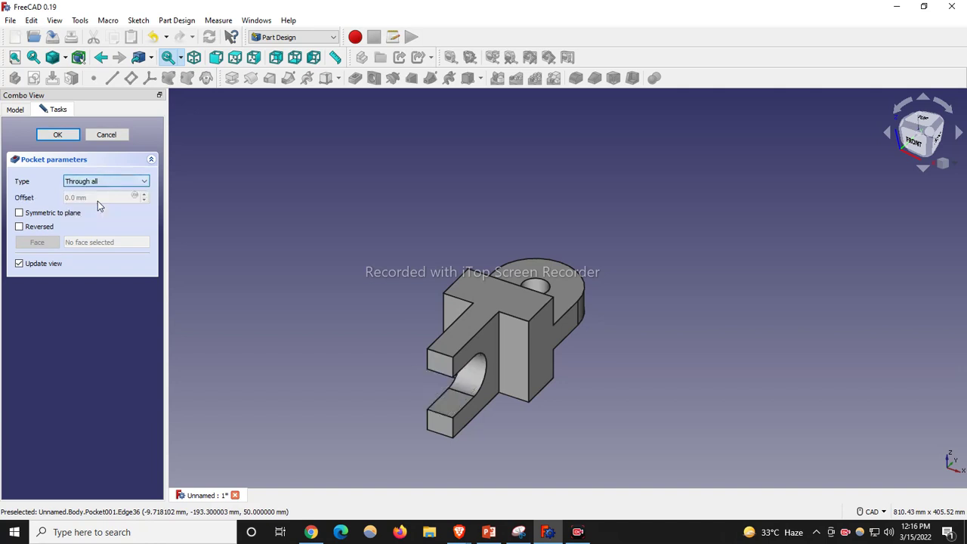
{"action": "left_click", "coordinate": [20, 215]}
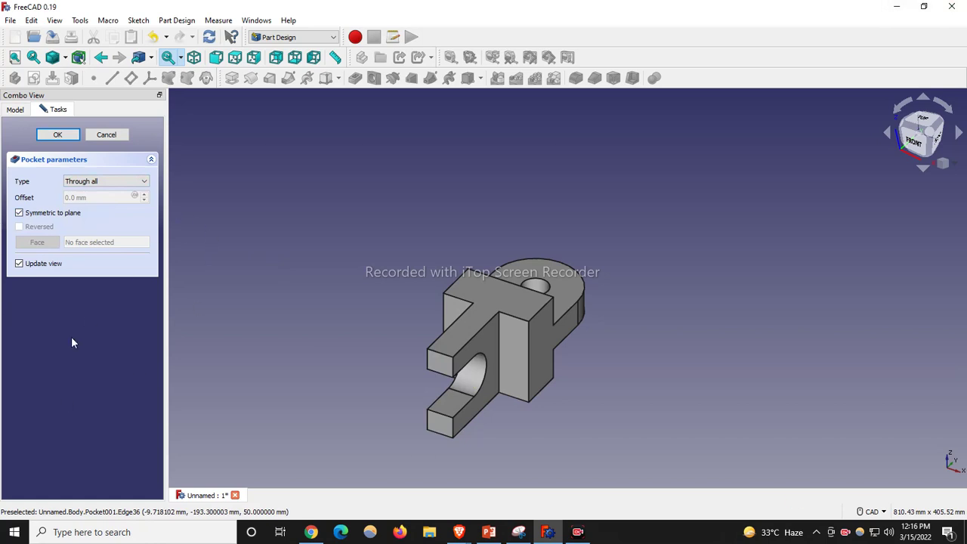
{"action": "left_click", "coordinate": [66, 135]}
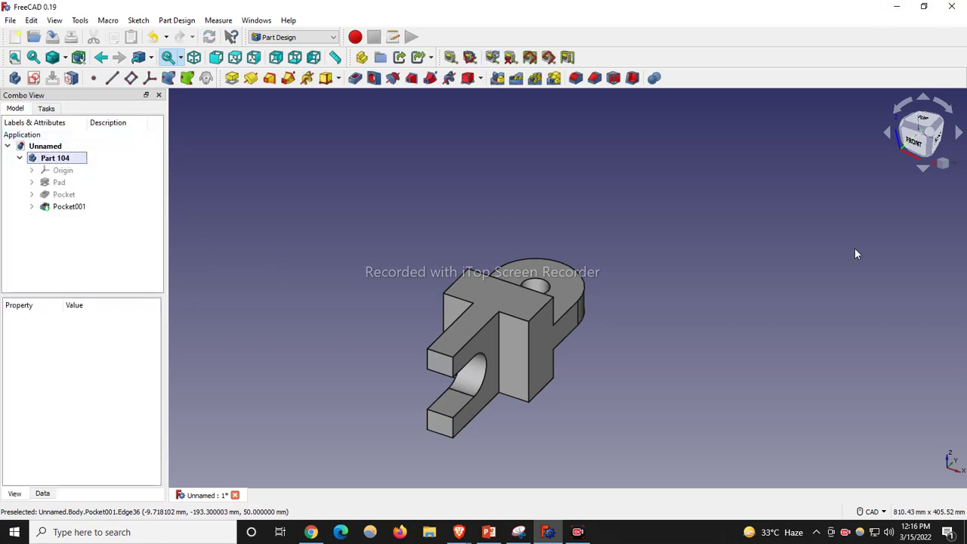
{"action": "left_click", "coordinate": [937, 144]}
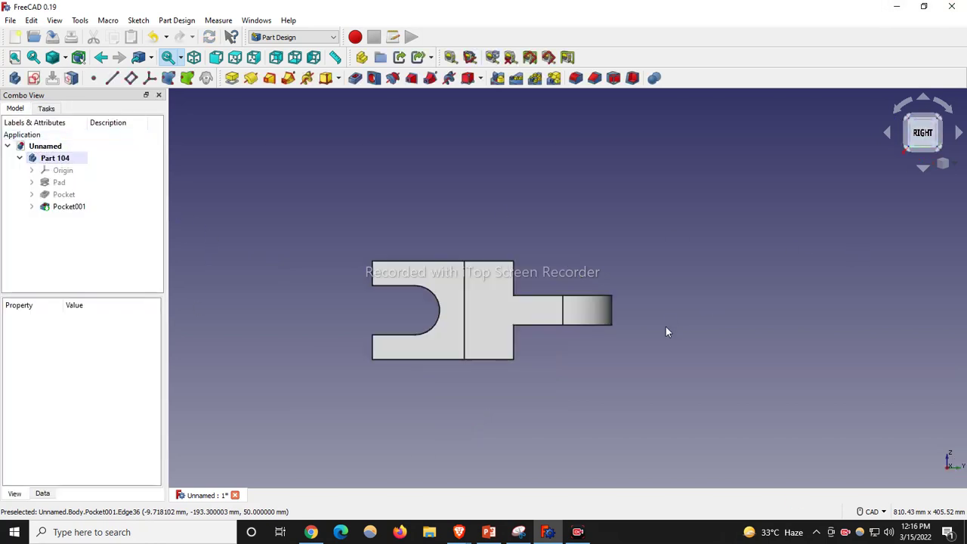
{"action": "key", "text": "0"}
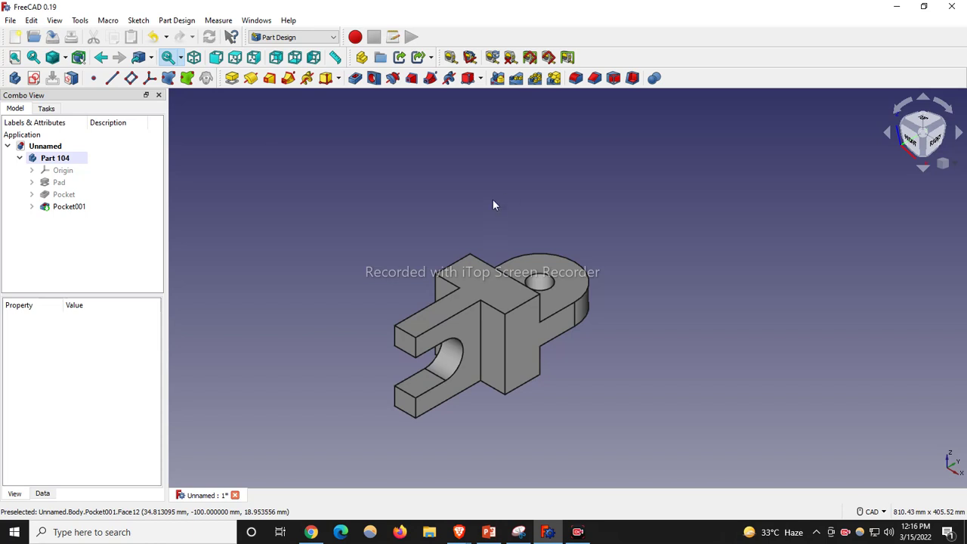
Try to fillet the upper prong's outer end edge with a 50 mm radius.
{"action": "left_click", "coordinate": [576, 78]}
{"action": "left_click", "coordinate": [532, 281]}
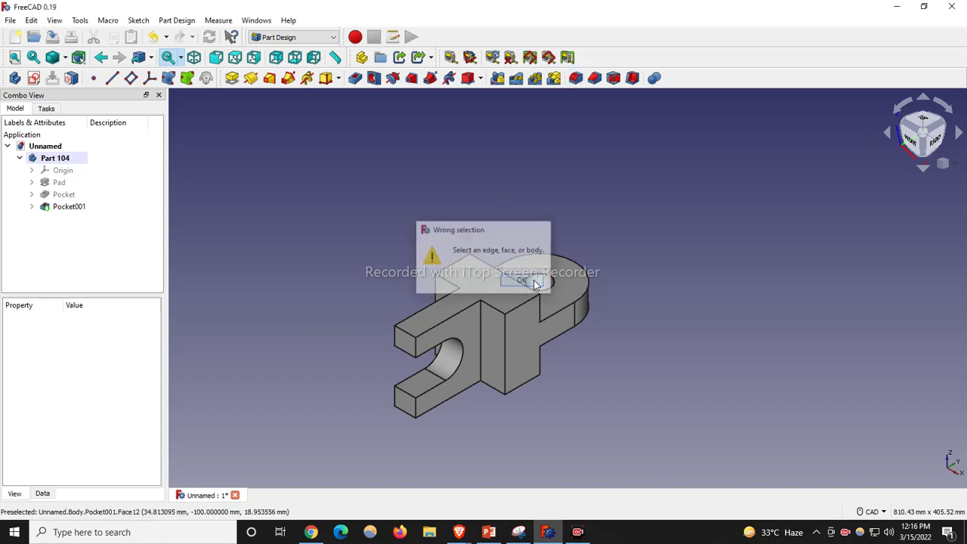
{"action": "left_click", "coordinate": [404, 330]}
{"action": "left_click", "coordinate": [576, 78]}
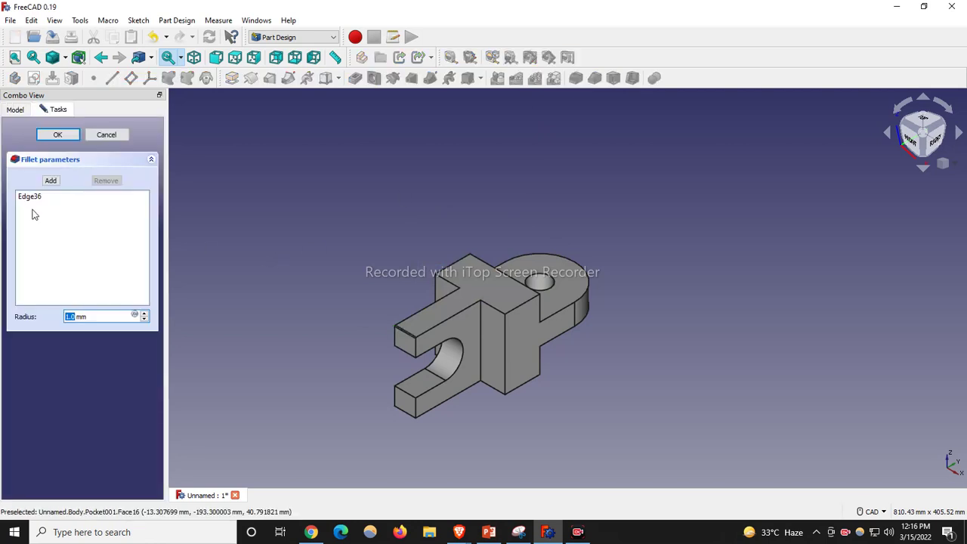
{"action": "left_click", "coordinate": [75, 315]}
{"action": "type", "text": "50"}
{"action": "scroll", "coordinate": [385, 336], "scroll_direction": "down", "scroll_amount": 2}
{"action": "scroll", "coordinate": [442, 346], "scroll_direction": "up", "scroll_amount": 3}
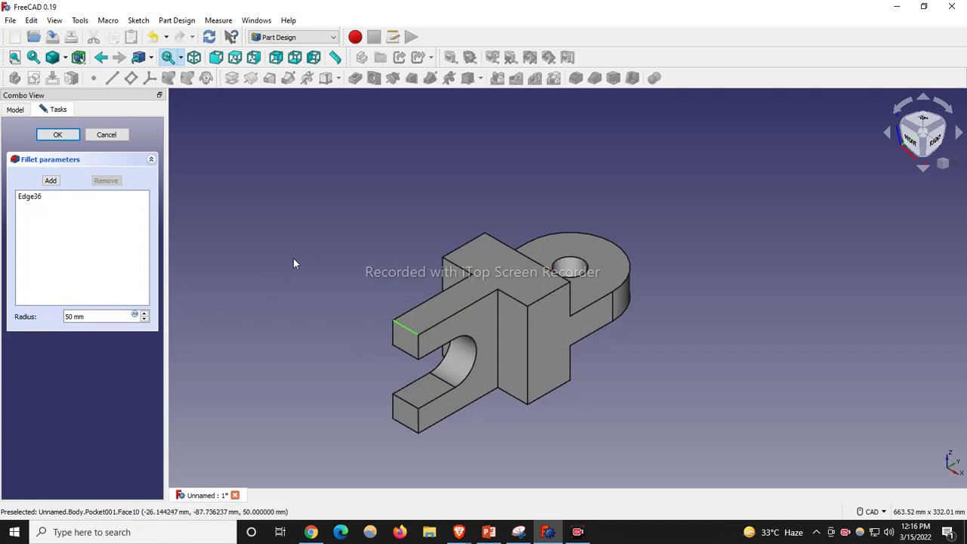
Set the upper prong's fillet radius to 20 mm.
{"action": "scroll", "coordinate": [443, 350], "scroll_direction": "up", "scroll_amount": 4}
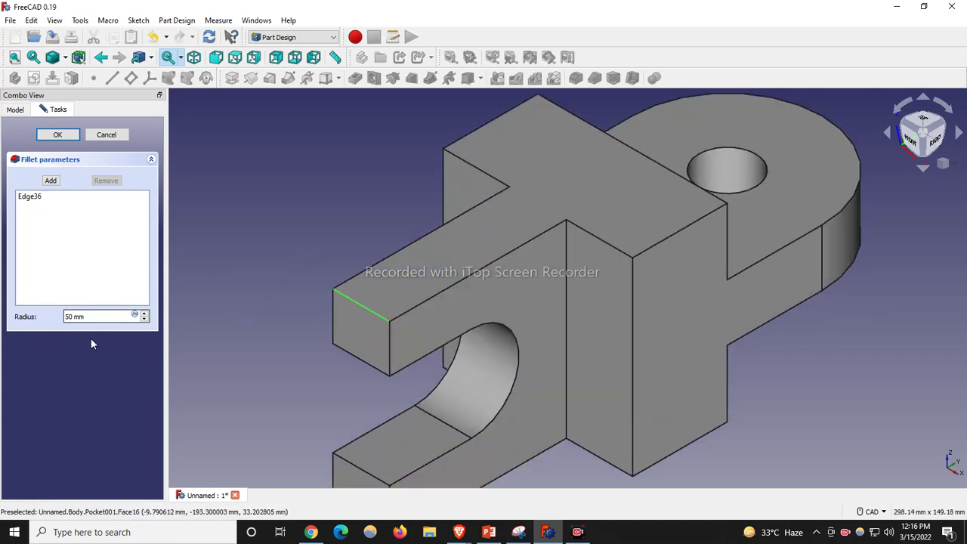
{"action": "left_click_drag", "start_coordinate": [97, 316], "coordinate": [9, 312]}
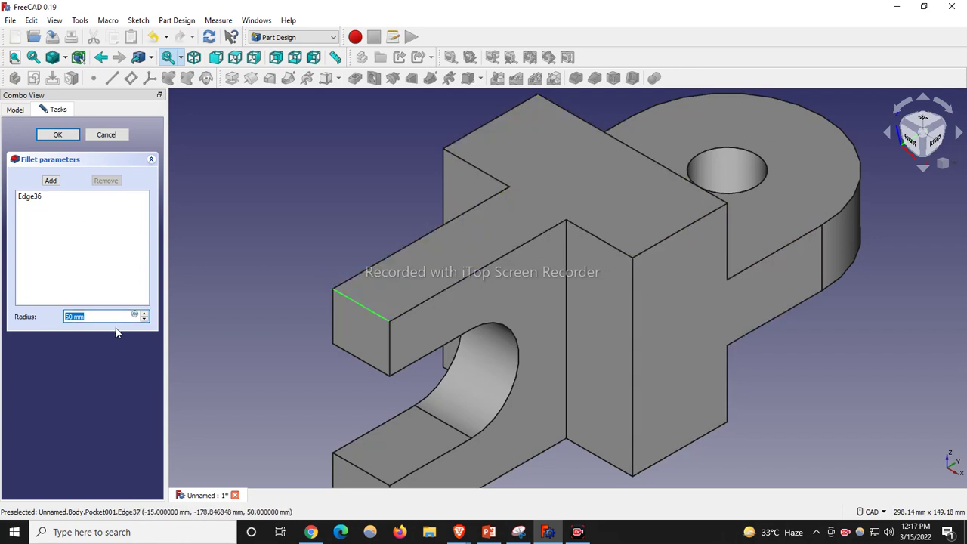
{"action": "type", "text": "20"}
{"action": "key", "text": "Return"}
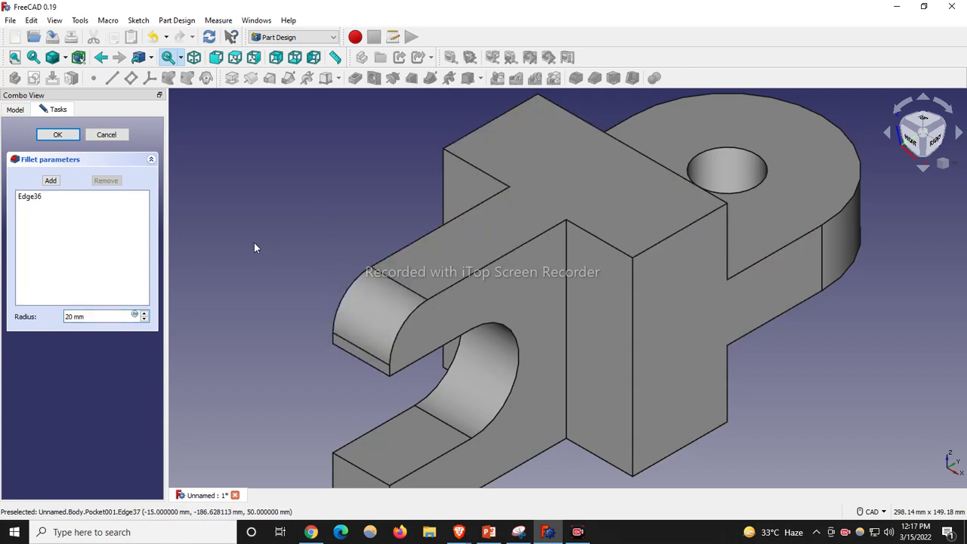
Add the lower prong's bottom end edge to the same fillet.
{"action": "scroll", "coordinate": [254, 242], "scroll_direction": "down", "scroll_amount": 3}
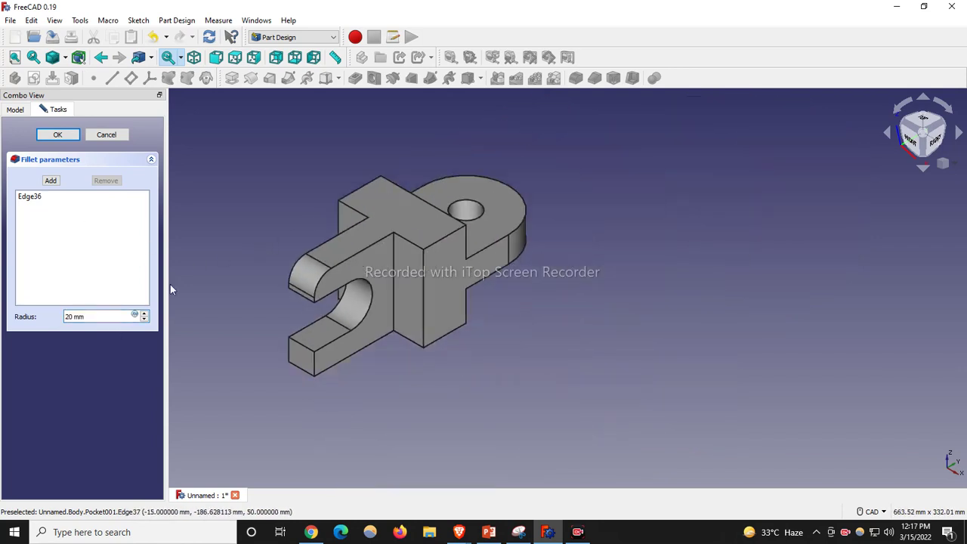
{"action": "left_click", "coordinate": [300, 373]}
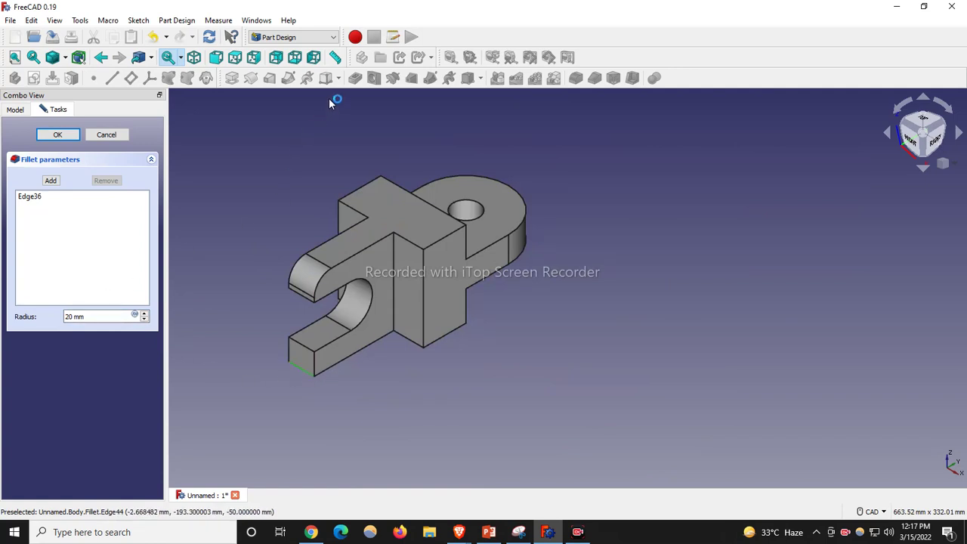
{"action": "left_click", "coordinate": [297, 370]}
{"action": "left_click", "coordinate": [53, 182]}
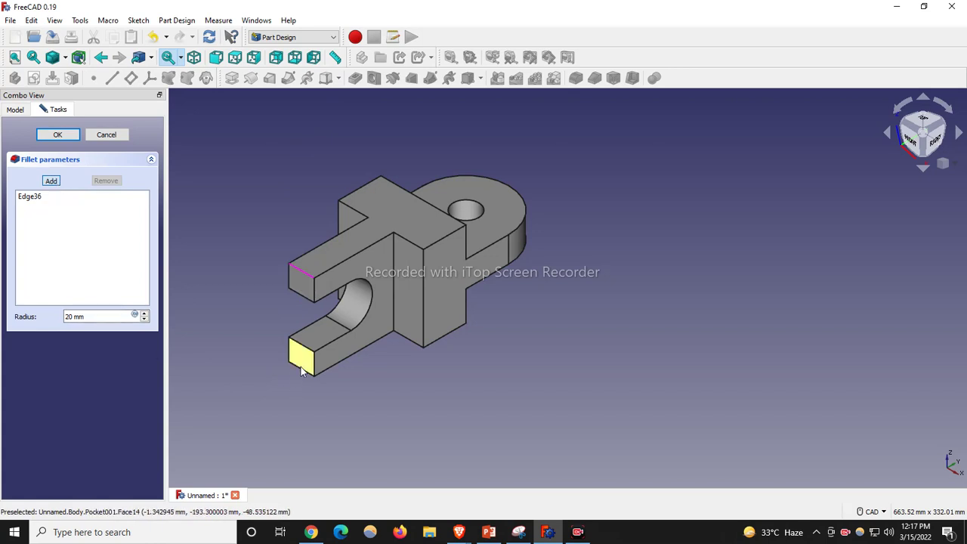
{"action": "left_click", "coordinate": [300, 372]}
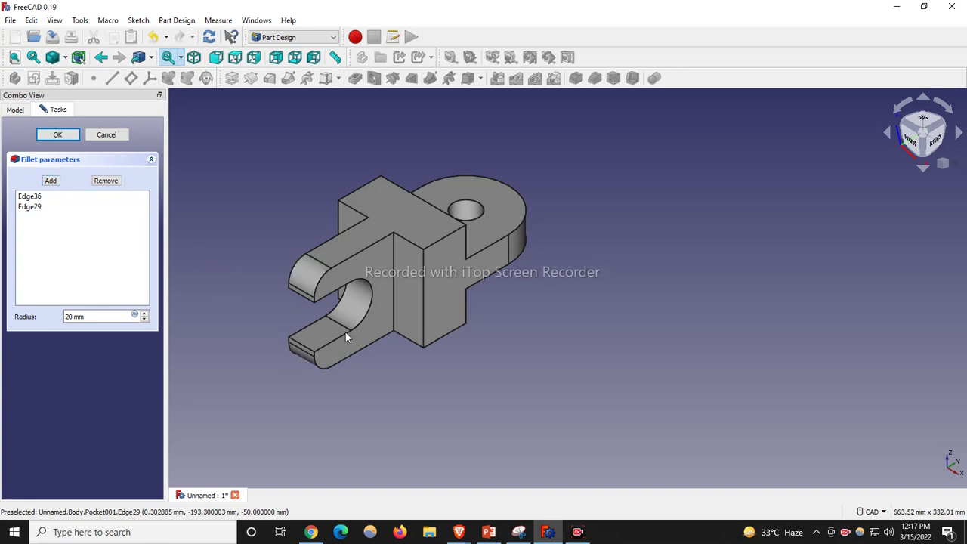
Check both prong fillets in the right view and discard the fillet feature.
{"action": "left_click", "coordinate": [933, 146]}
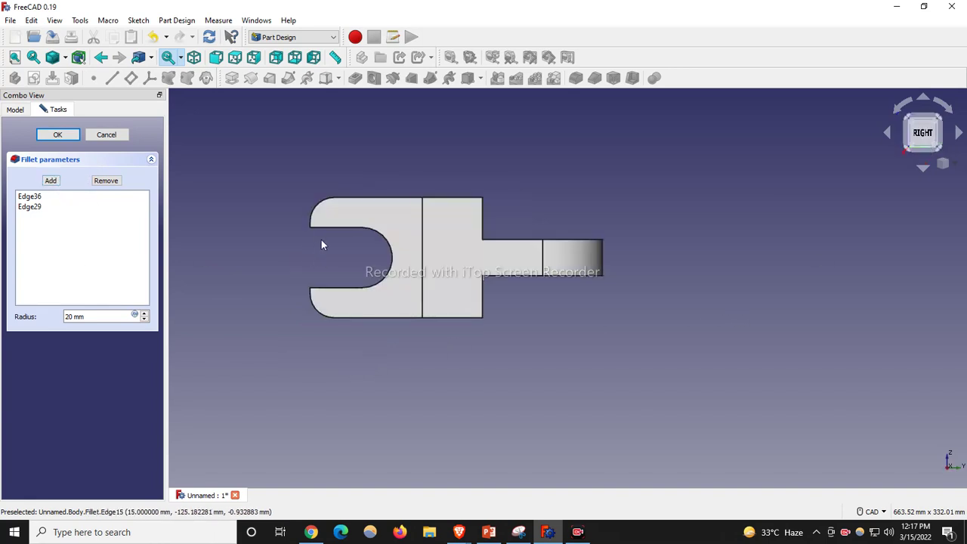
{"action": "scroll", "coordinate": [312, 217], "scroll_direction": "up", "scroll_amount": 3}
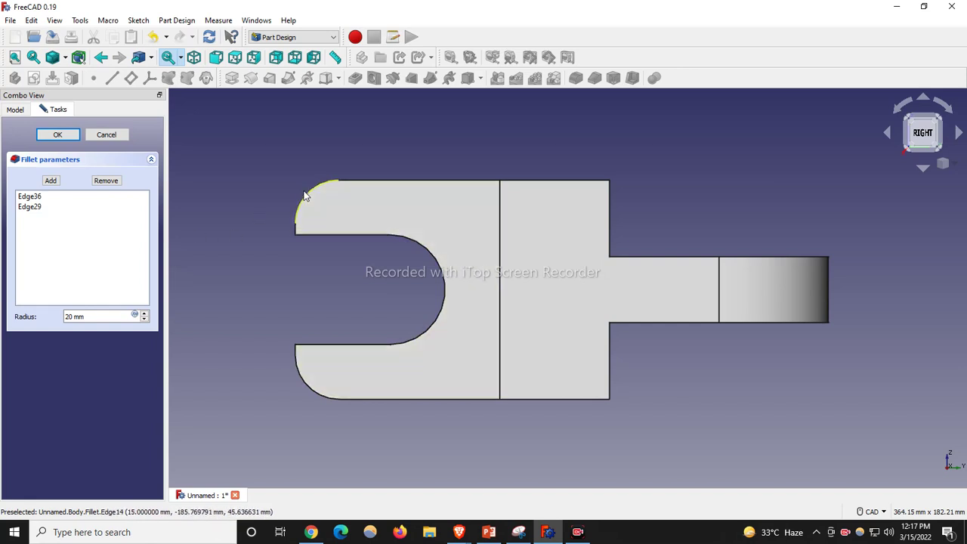
{"action": "left_click_drag", "start_coordinate": [109, 320], "coordinate": [7, 311]}
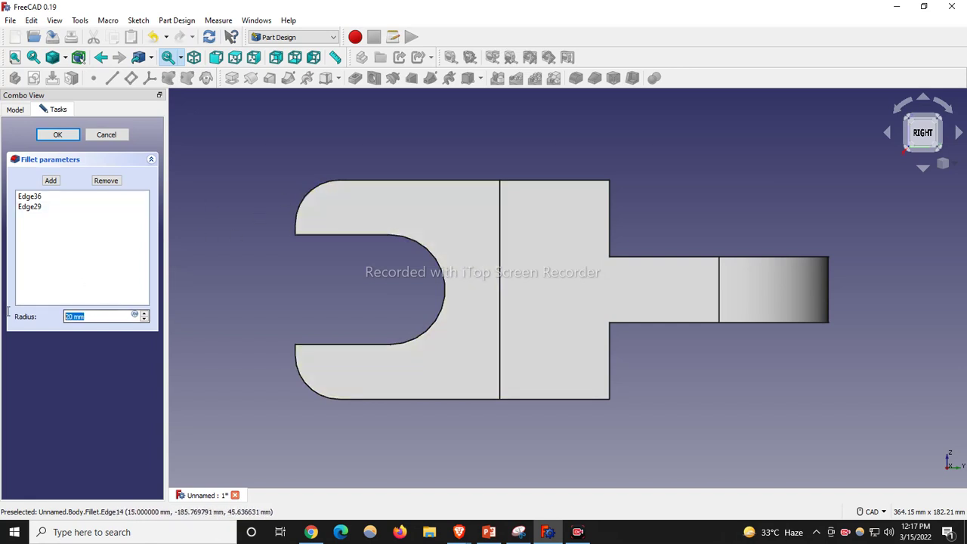
{"action": "left_click", "coordinate": [105, 136]}
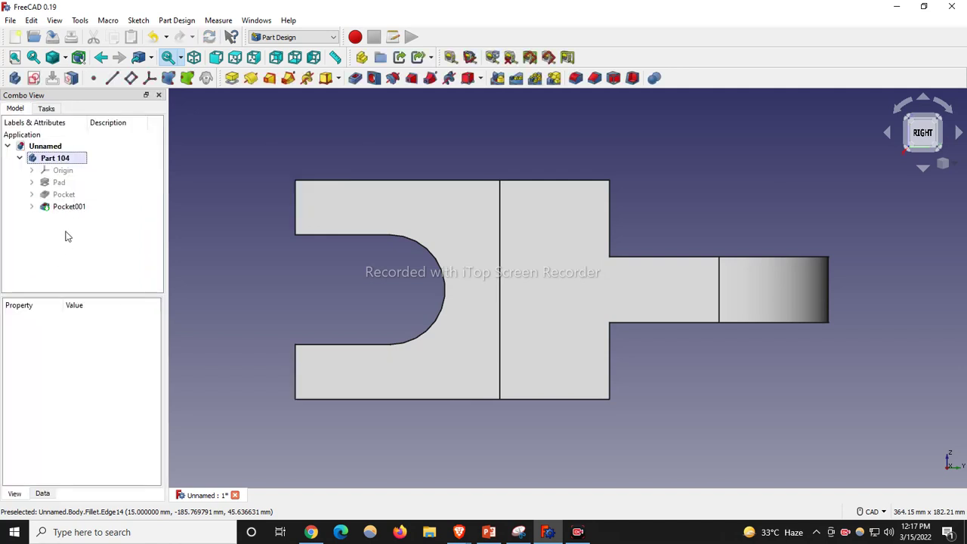
Delete the slot's pocket feature while keeping its sketch.
{"action": "left_click", "coordinate": [69, 208]}
{"action": "right_click", "coordinate": [70, 208]}
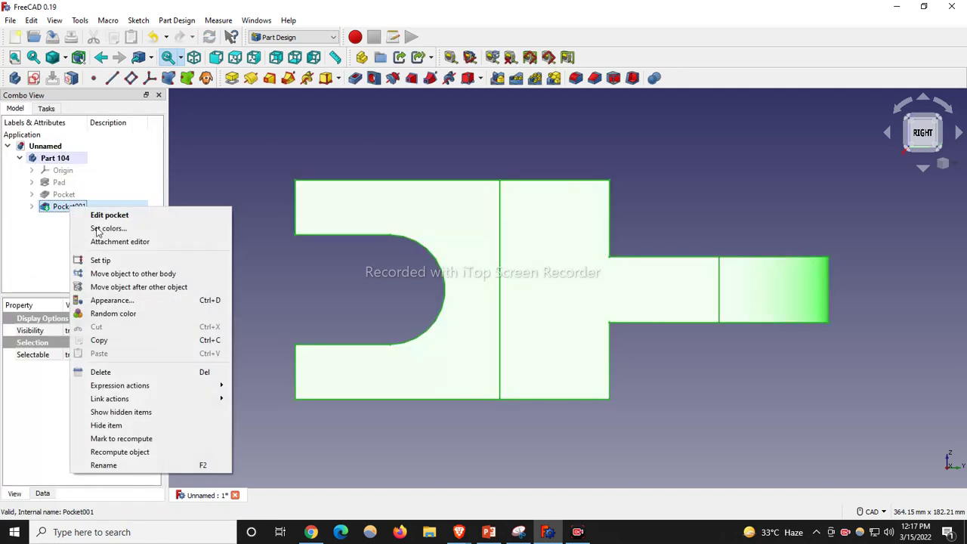
{"action": "left_click", "coordinate": [101, 372]}
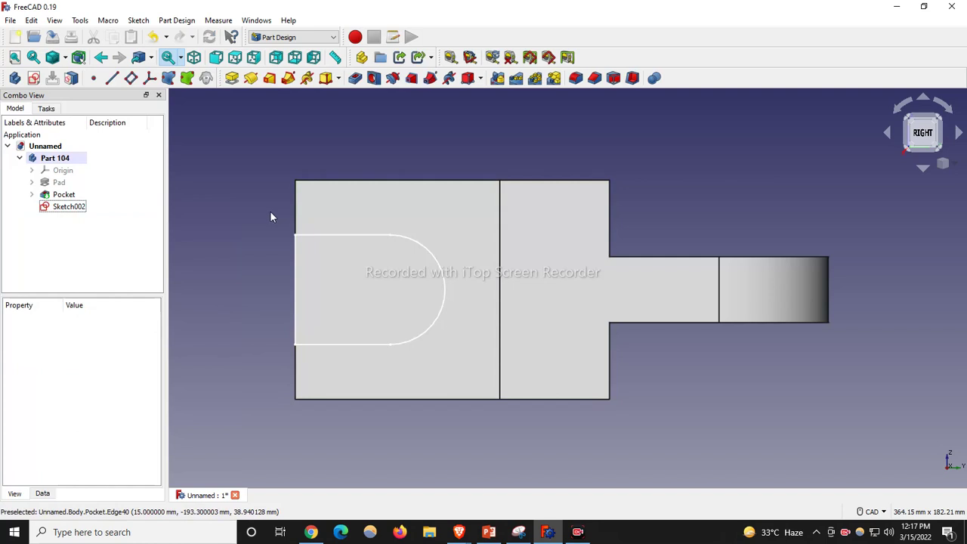
Hide the slot sketch and clear the selection on the tongue's side face.
{"action": "left_click", "coordinate": [76, 207]}
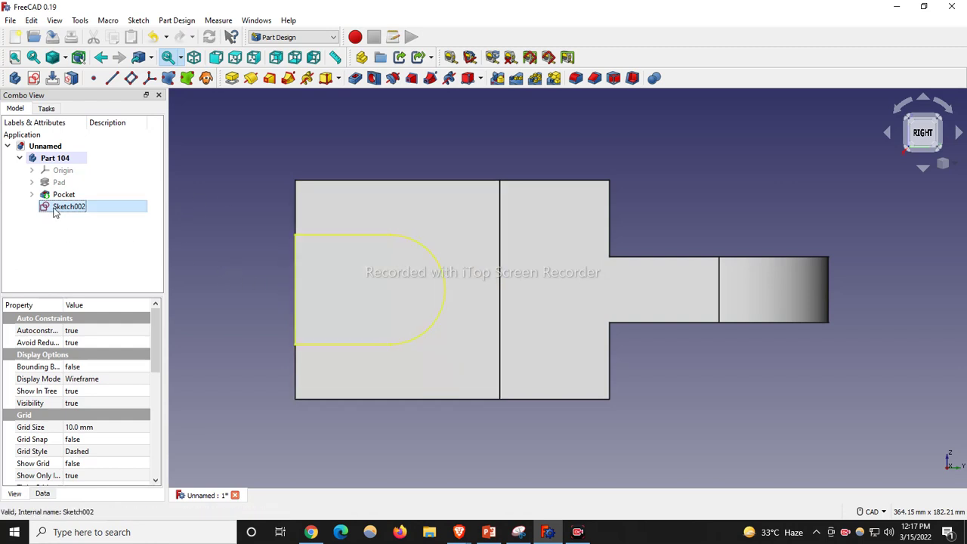
{"action": "key", "text": "space"}
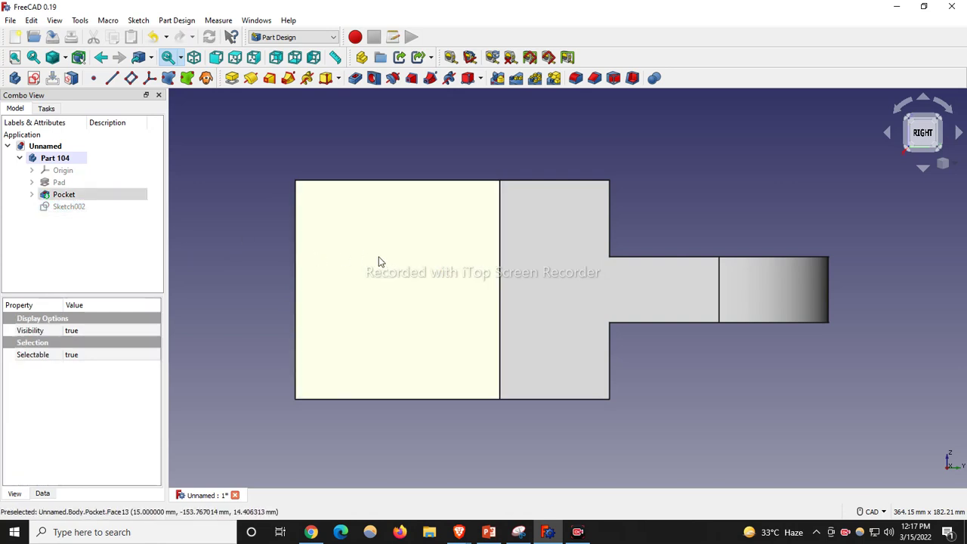
{"action": "left_click", "coordinate": [363, 261]}
{"action": "left_click", "coordinate": [810, 154]}
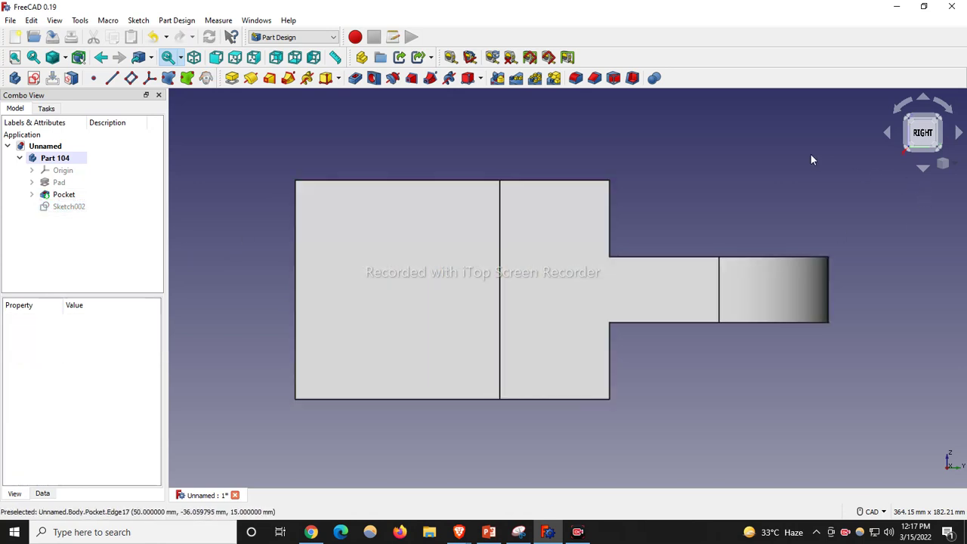
Start a sketch on the tongue's side face and draw a three-point arc bulging toward the tongue's free end.
{"action": "key", "text": "0"}
{"action": "left_click", "coordinate": [249, 276]}
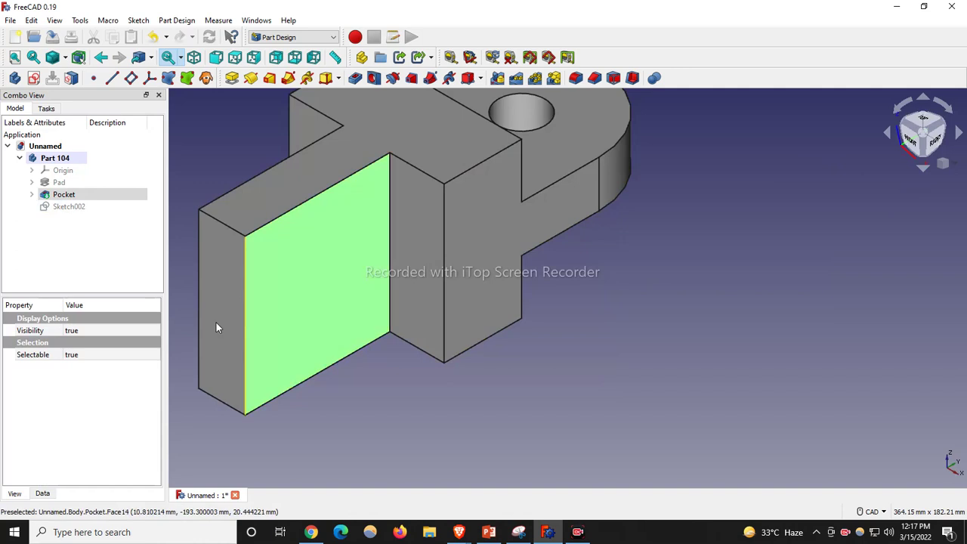
{"action": "left_click", "coordinate": [33, 78]}
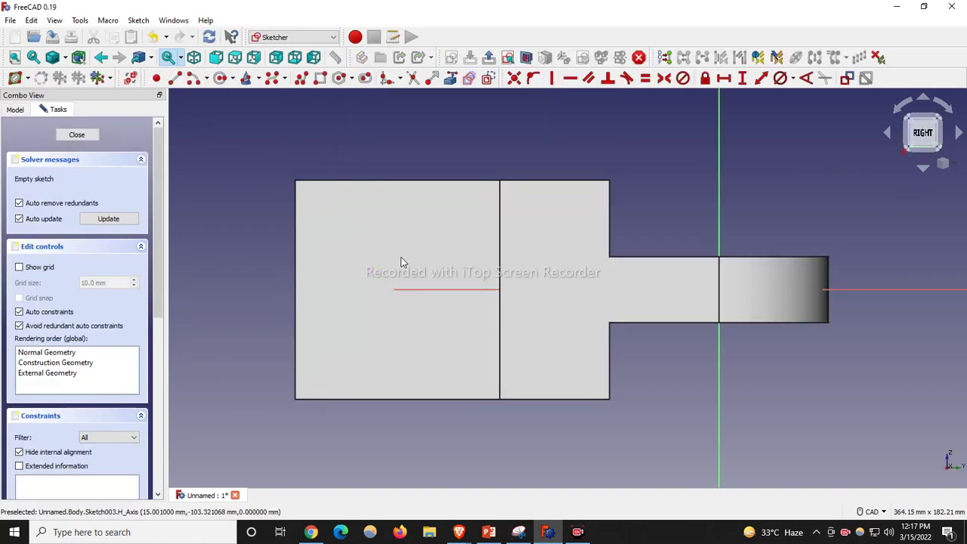
{"action": "left_click", "coordinate": [205, 79]}
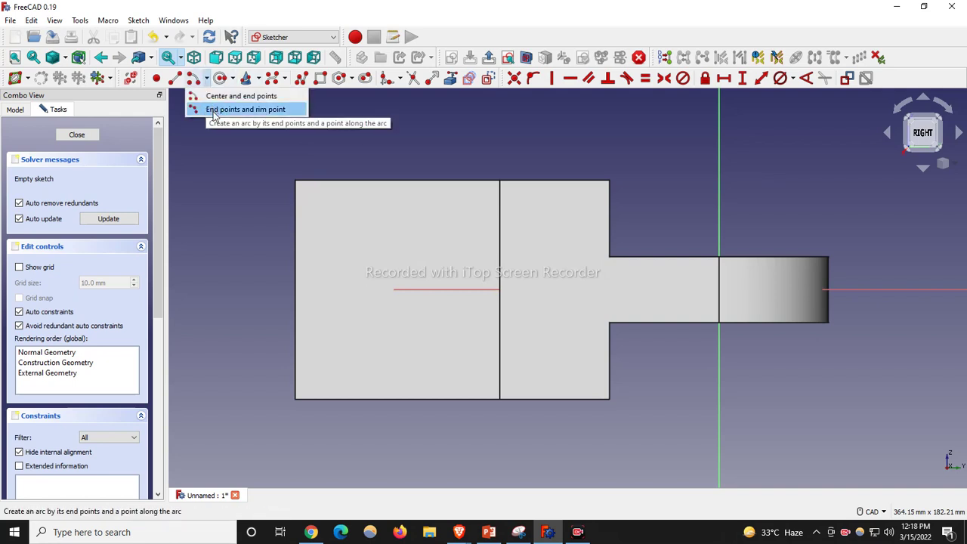
{"action": "left_click", "coordinate": [214, 110]}
{"action": "left_click", "coordinate": [374, 229]}
{"action": "left_click", "coordinate": [376, 367]}
{"action": "left_click", "coordinate": [323, 308]}
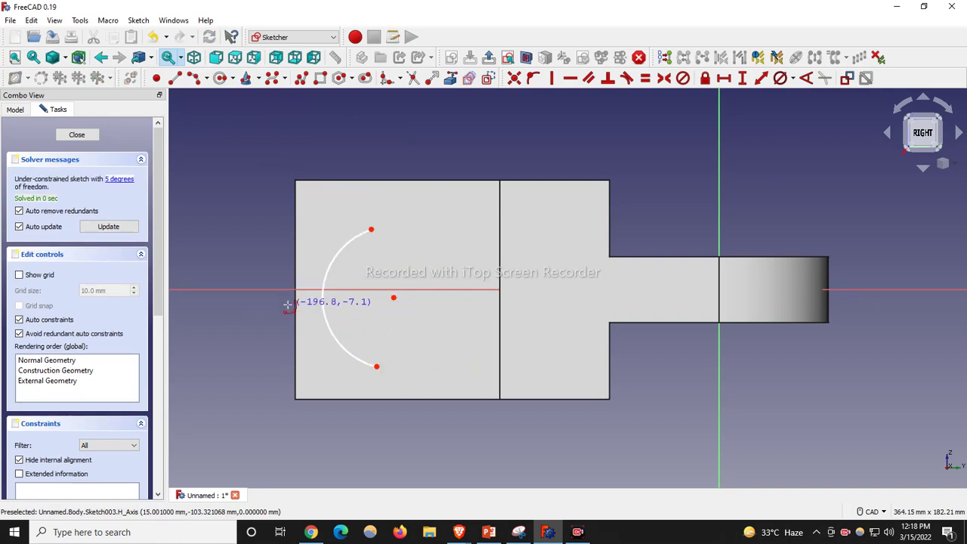
Reference the tongue's upper and lower edges as external geometry and constrain the arc's endpoints onto them.
{"action": "left_click", "coordinate": [413, 181]}
{"action": "left_click", "coordinate": [427, 399]}
{"action": "left_click", "coordinate": [532, 78]}
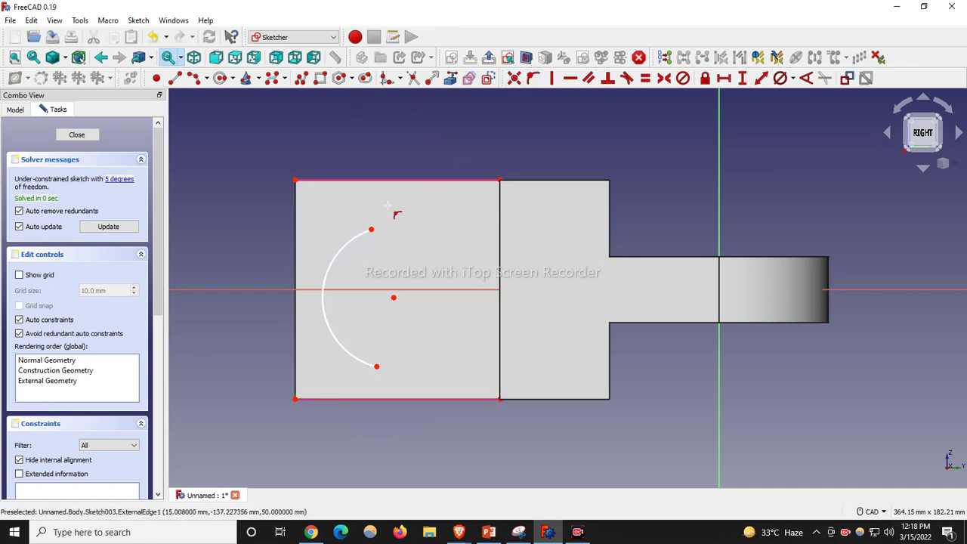
{"action": "left_click", "coordinate": [372, 229]}
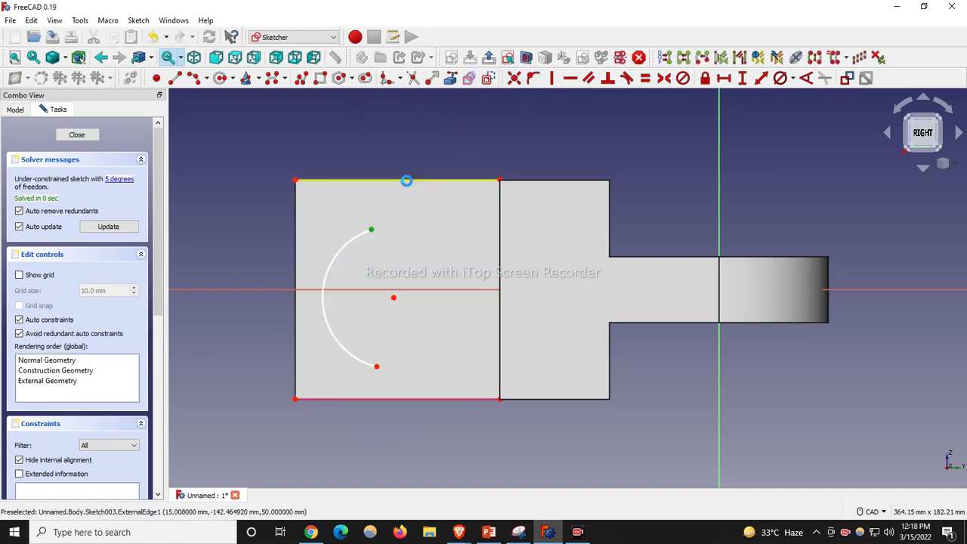
{"action": "left_click", "coordinate": [406, 180]}
{"action": "left_click", "coordinate": [377, 367]}
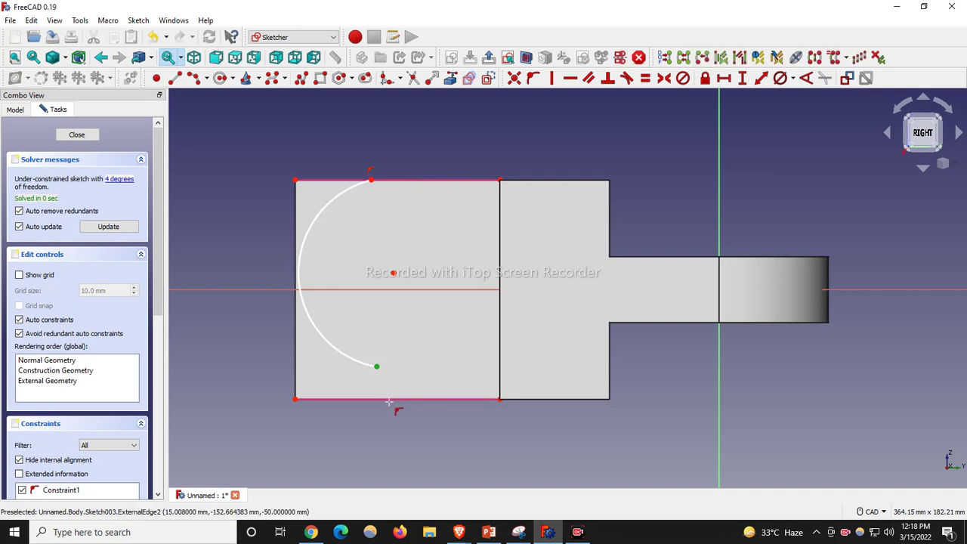
{"action": "left_click", "coordinate": [392, 405]}
Make the arc tangent to the tongue's upper, lower and end edges.
{"action": "left_click", "coordinate": [607, 78]}
{"action": "left_click", "coordinate": [341, 208]}
{"action": "left_click", "coordinate": [395, 182]}
{"action": "left_click", "coordinate": [339, 384]}
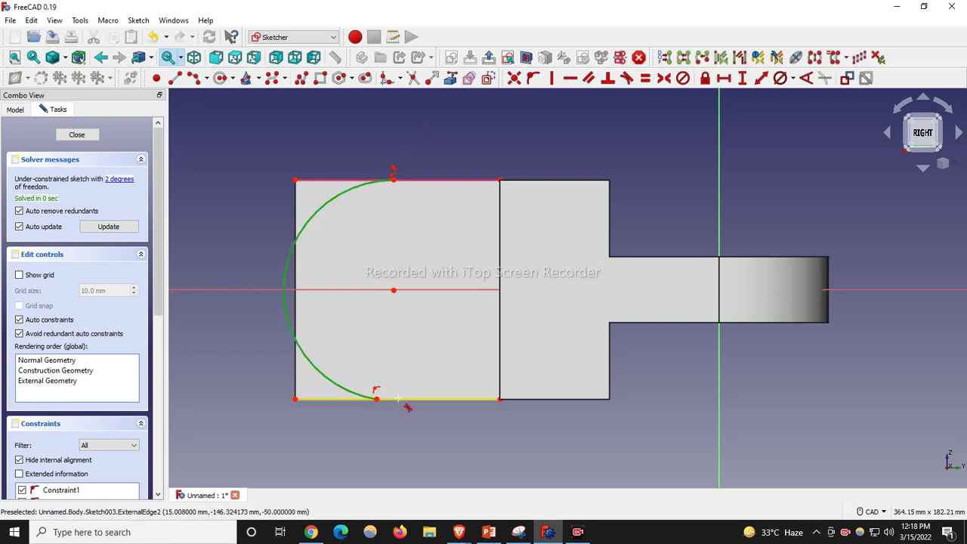
{"action": "left_click", "coordinate": [398, 398]}
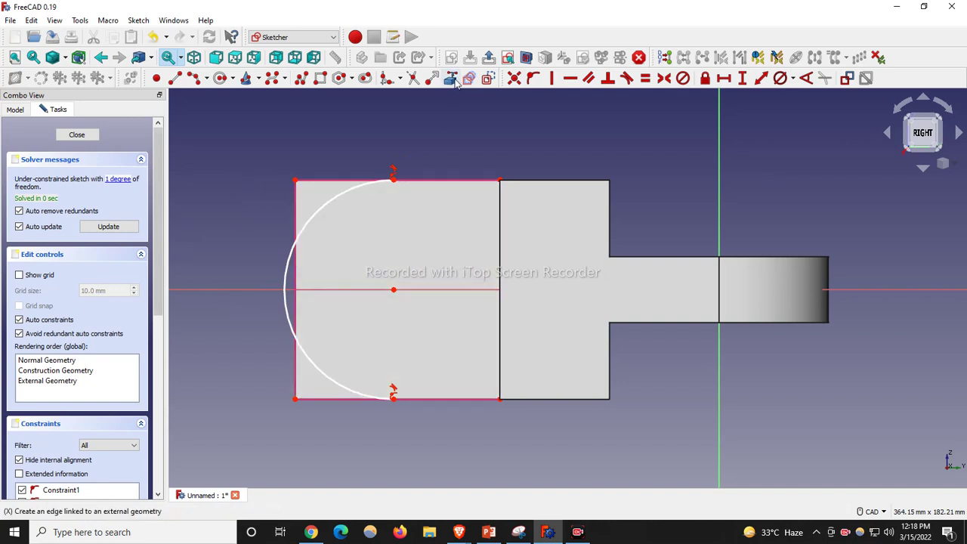
{"action": "left_click", "coordinate": [625, 79]}
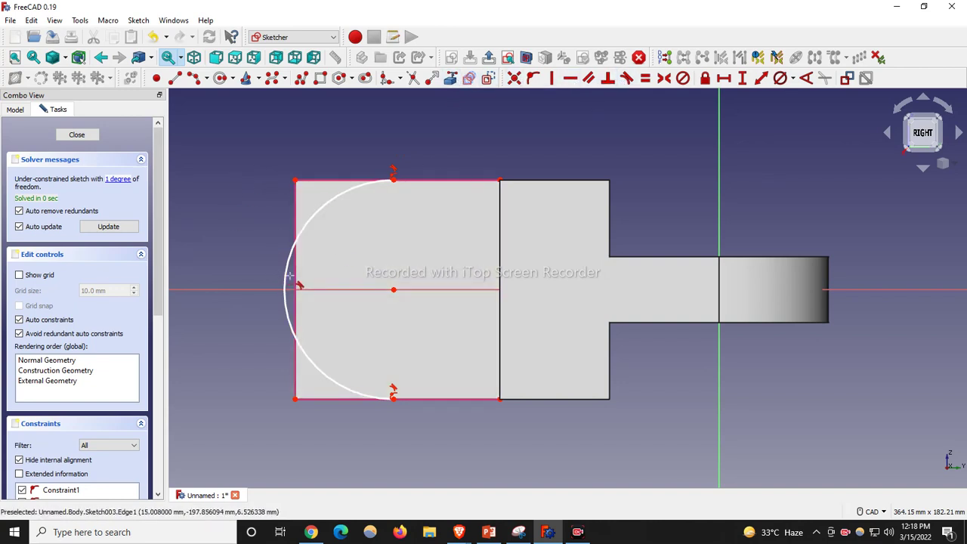
{"action": "left_click", "coordinate": [291, 272]}
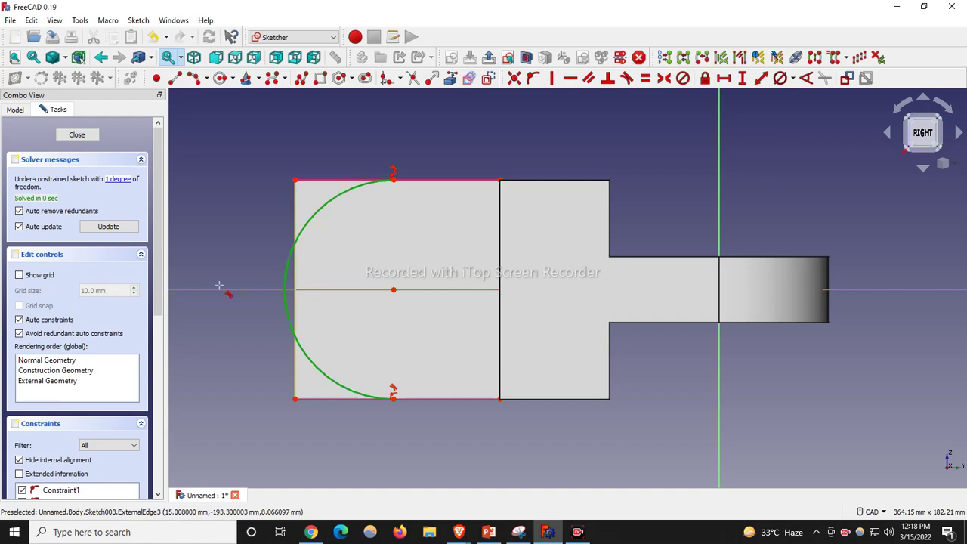
{"action": "left_click", "coordinate": [266, 277]}
Draw lines from the tongue's upper end corner to the arc's upper endpoint and downward, aligning the downward line with the end edge.
{"action": "scroll", "coordinate": [274, 231], "scroll_direction": "up", "scroll_amount": 2}
{"action": "scroll", "coordinate": [347, 264], "scroll_direction": "down", "scroll_amount": 2}
{"action": "scroll", "coordinate": [328, 252], "scroll_direction": "up", "scroll_amount": 1}
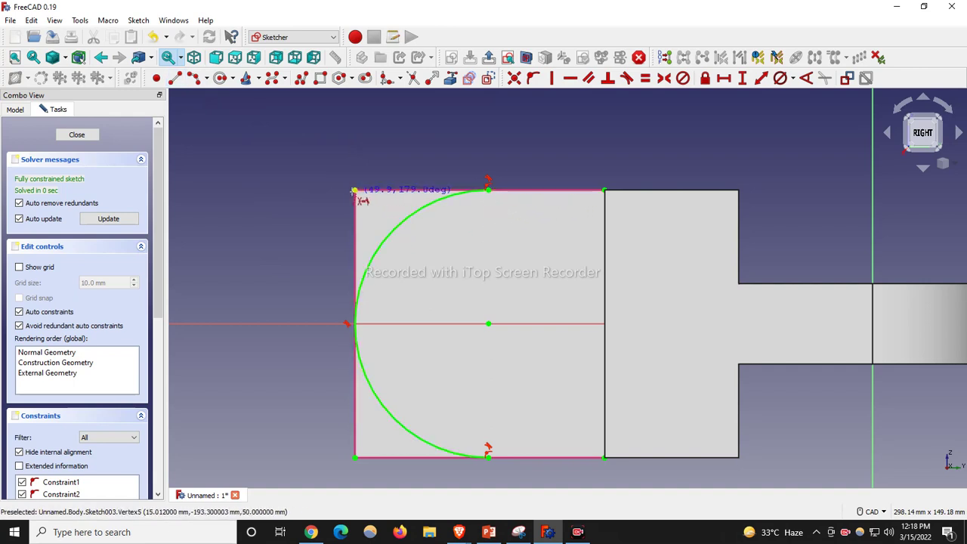
{"action": "left_click", "coordinate": [355, 191]}
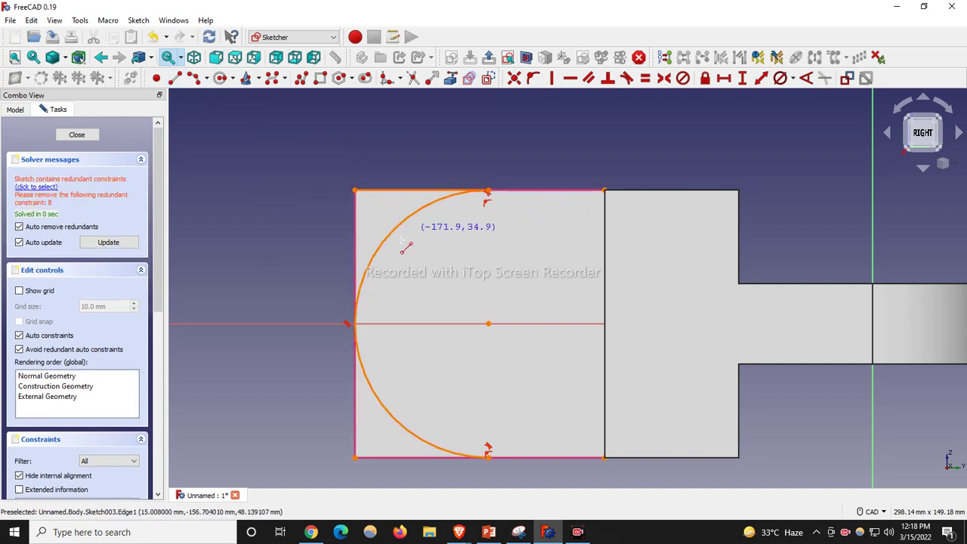
{"action": "left_click", "coordinate": [355, 191]}
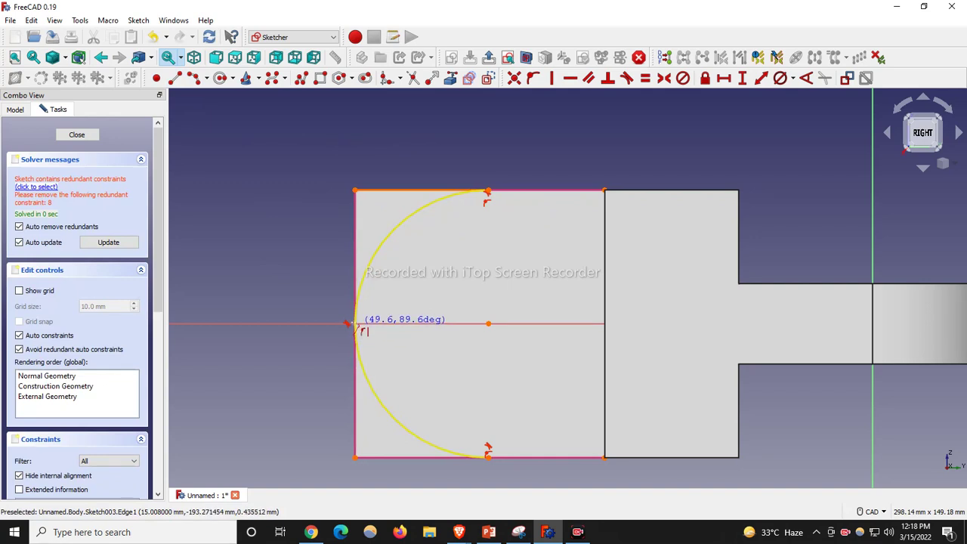
{"action": "left_click", "coordinate": [339, 354]}
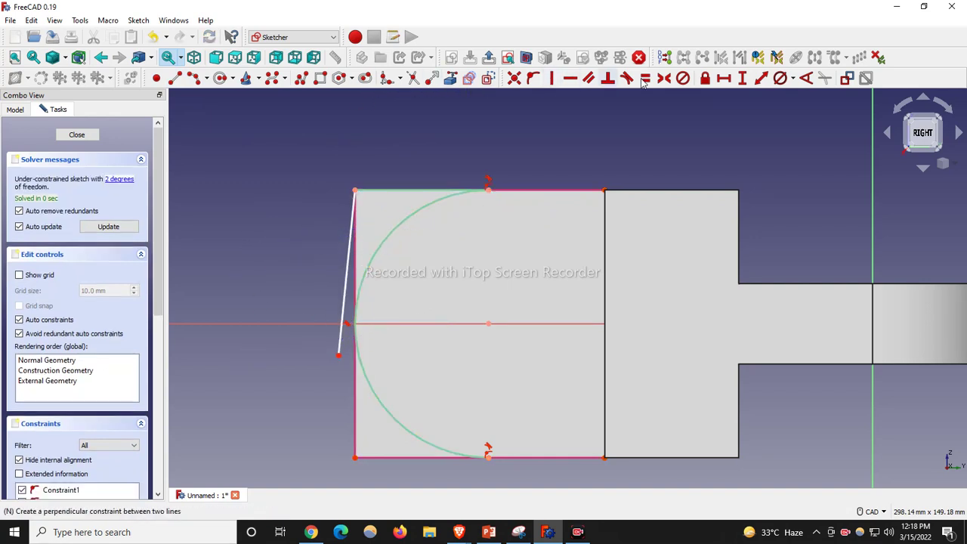
{"action": "left_click", "coordinate": [344, 301]}
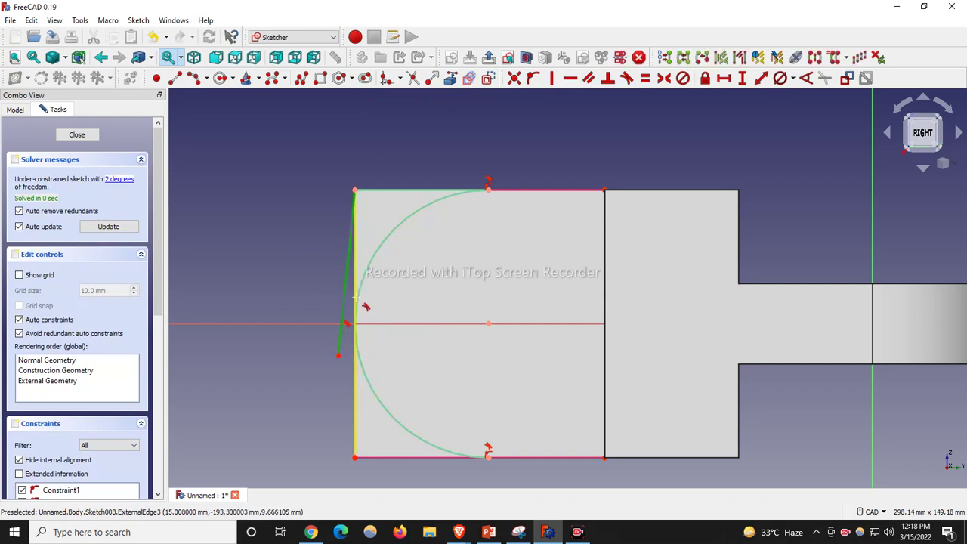
{"action": "left_click", "coordinate": [355, 300]}
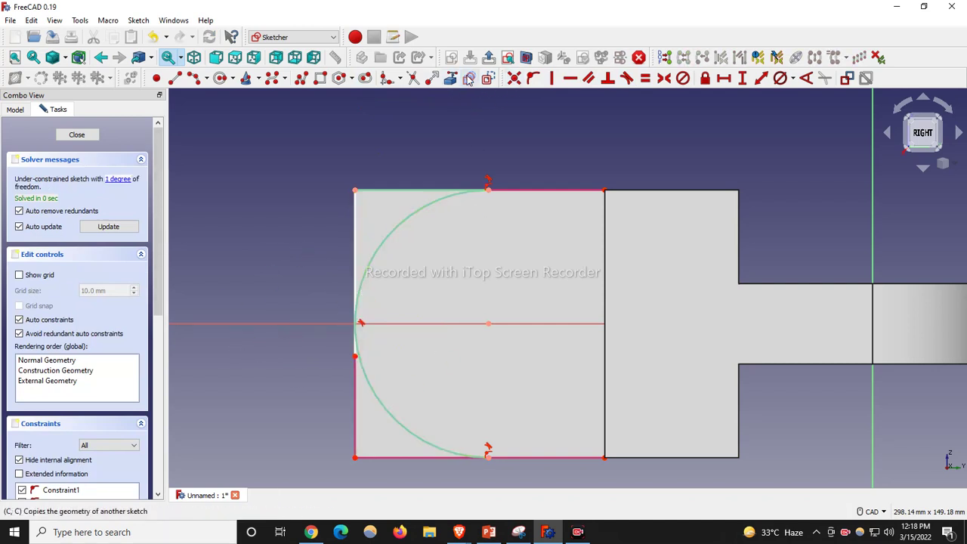
Trim the arc's lower half and the vertical line's excess below the tangent point, and close the sketch.
{"action": "left_click", "coordinate": [412, 79]}
{"action": "left_click", "coordinate": [396, 422]}
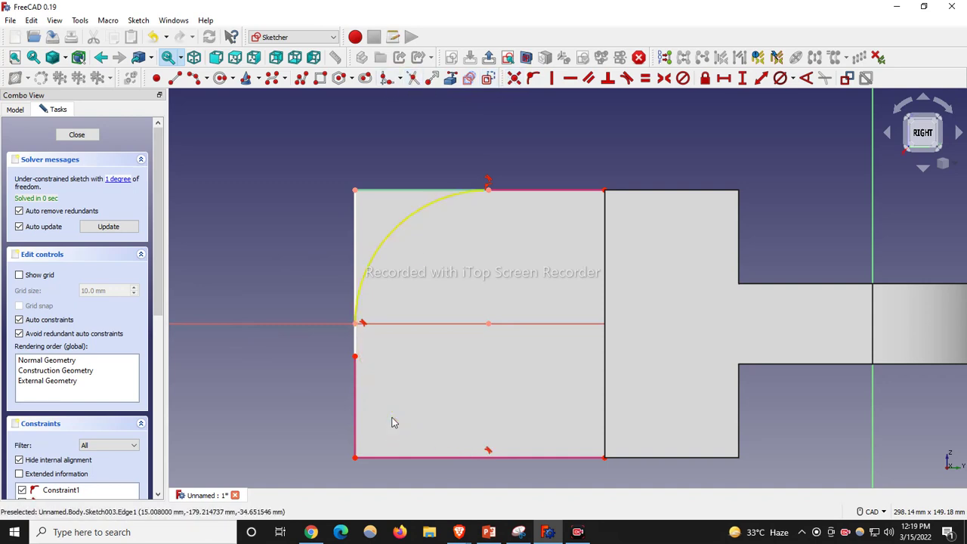
{"action": "left_click", "coordinate": [356, 351]}
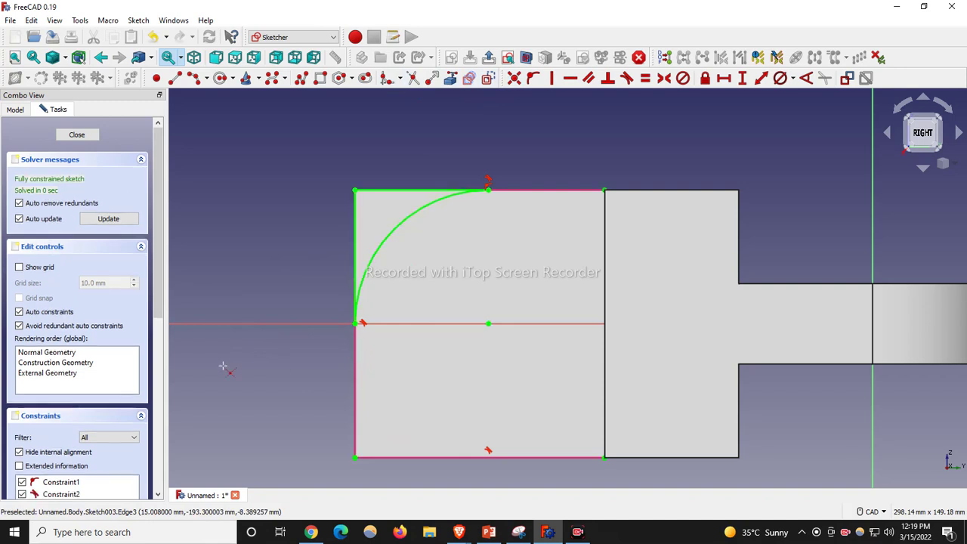
{"action": "scroll", "coordinate": [378, 227], "scroll_direction": "up", "scroll_amount": 2}
{"action": "scroll", "coordinate": [400, 259], "scroll_direction": "down", "scroll_amount": 3}
{"action": "scroll", "coordinate": [395, 255], "scroll_direction": "up", "scroll_amount": 2}
{"action": "scroll", "coordinate": [331, 271], "scroll_direction": "down", "scroll_amount": 2}
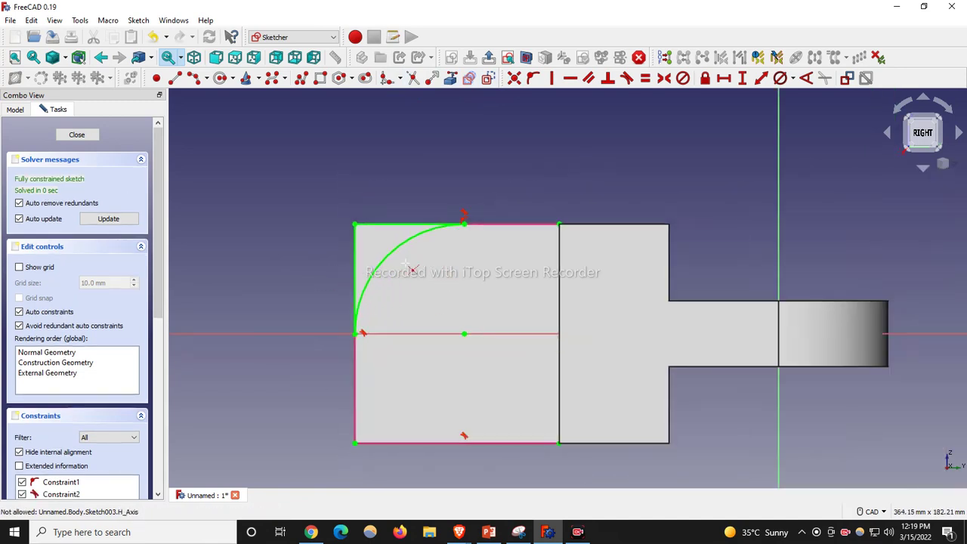
{"action": "scroll", "coordinate": [313, 293], "scroll_direction": "up", "scroll_amount": 2}
{"action": "scroll", "coordinate": [317, 298], "scroll_direction": "down", "scroll_amount": 3}
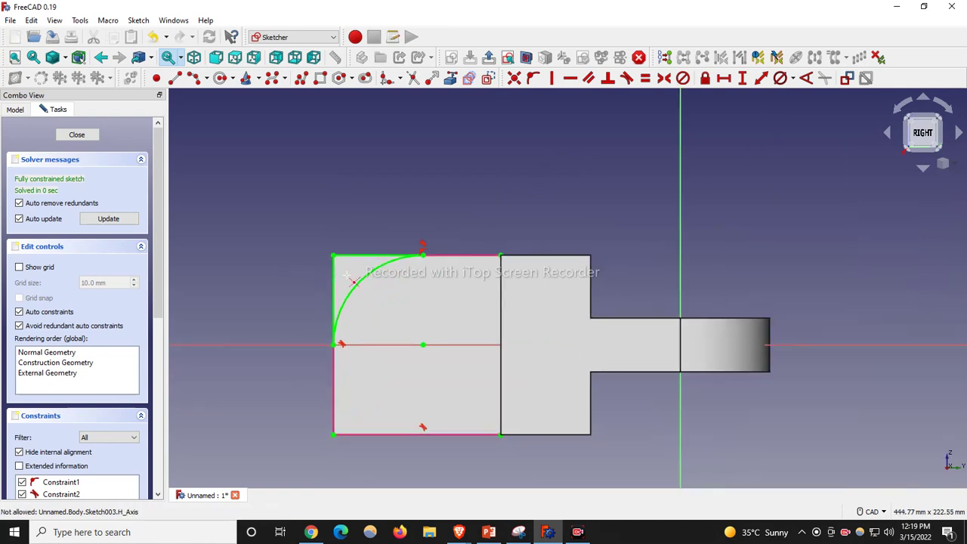
{"action": "left_click", "coordinate": [79, 135]}
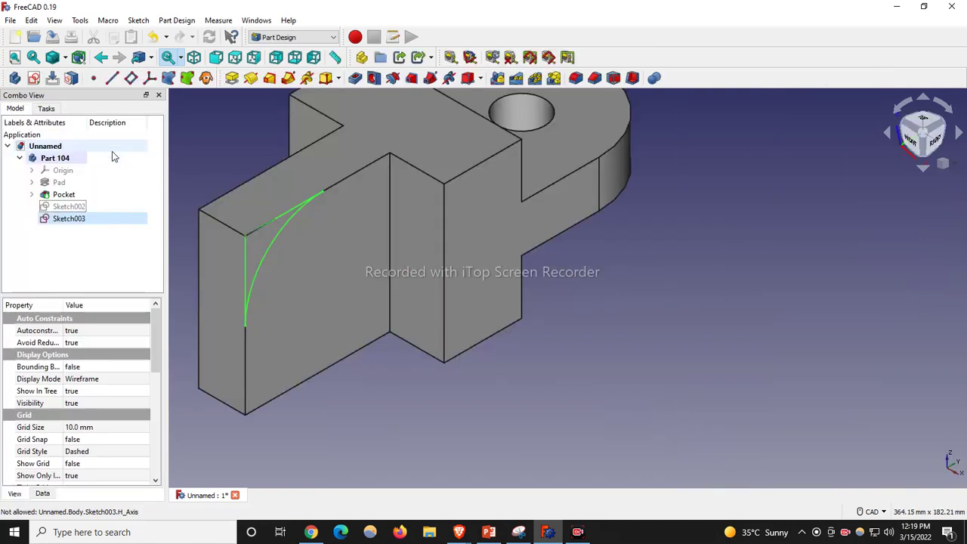
Cut the corner profile out of the tongue with a Through all pocket.
{"action": "left_click", "coordinate": [355, 78]}
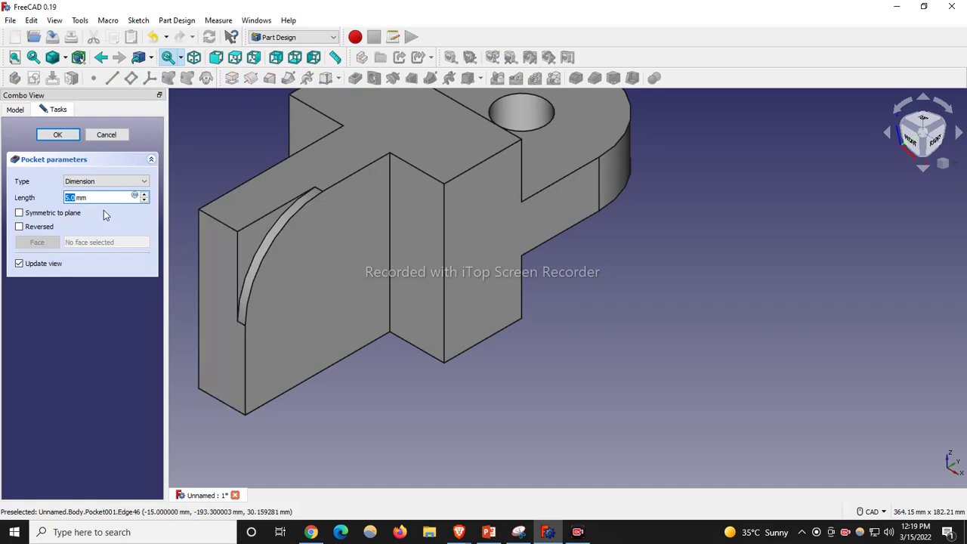
{"action": "left_click", "coordinate": [105, 181]}
{"action": "left_click", "coordinate": [83, 196]}
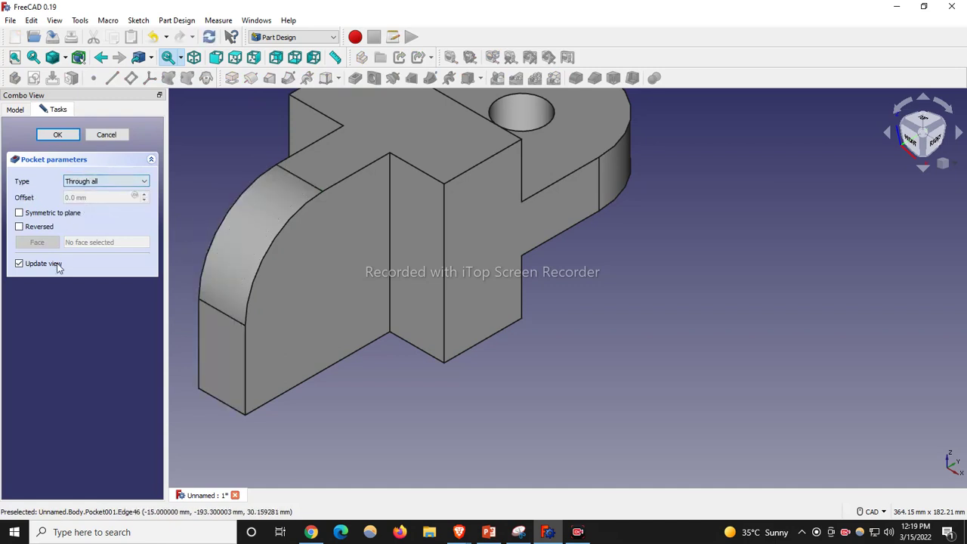
{"action": "left_click", "coordinate": [65, 139]}
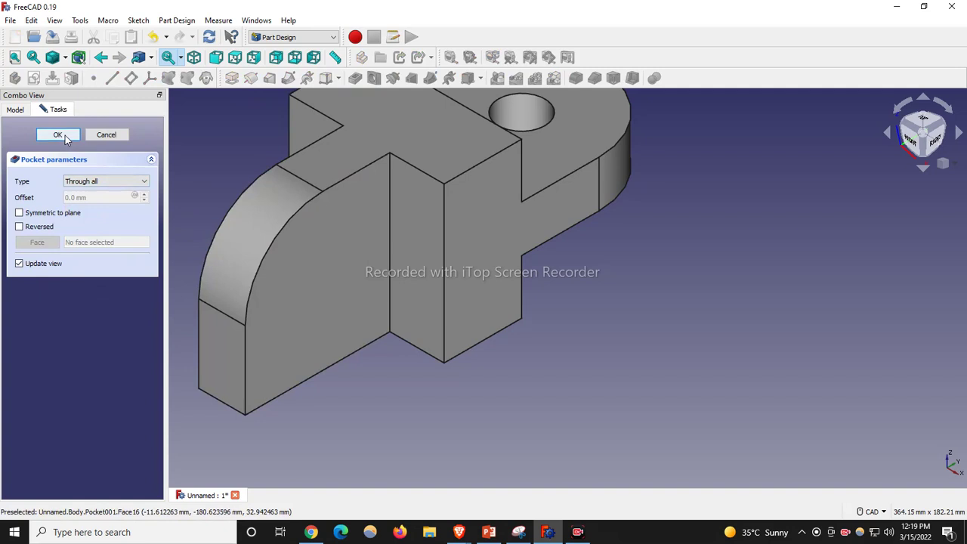
{"action": "scroll", "coordinate": [610, 303], "scroll_direction": "down", "scroll_amount": 2}
{"action": "scroll", "coordinate": [513, 386], "scroll_direction": "up", "scroll_amount": 2}
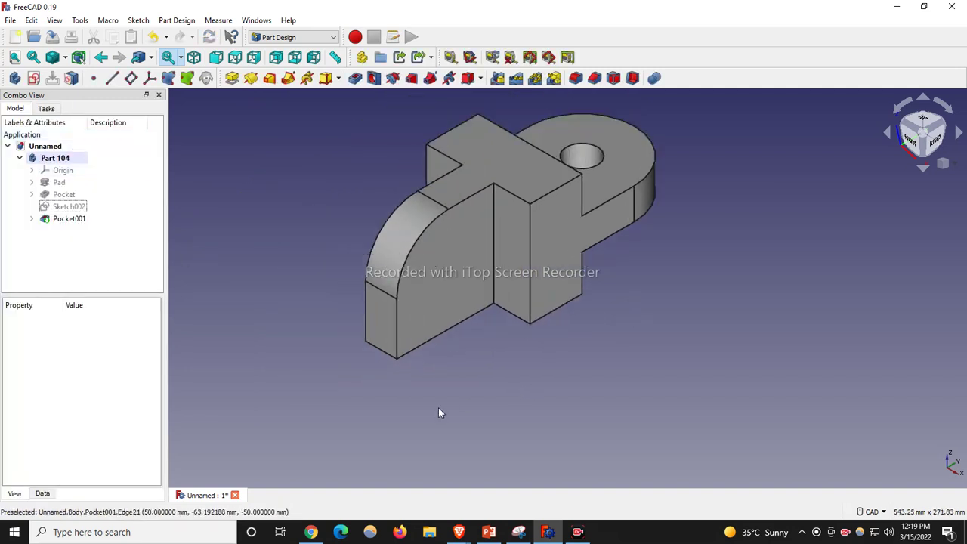
Try to mirror the pocket that rounds the tongue's upper corner.
{"action": "left_click", "coordinate": [941, 151]}
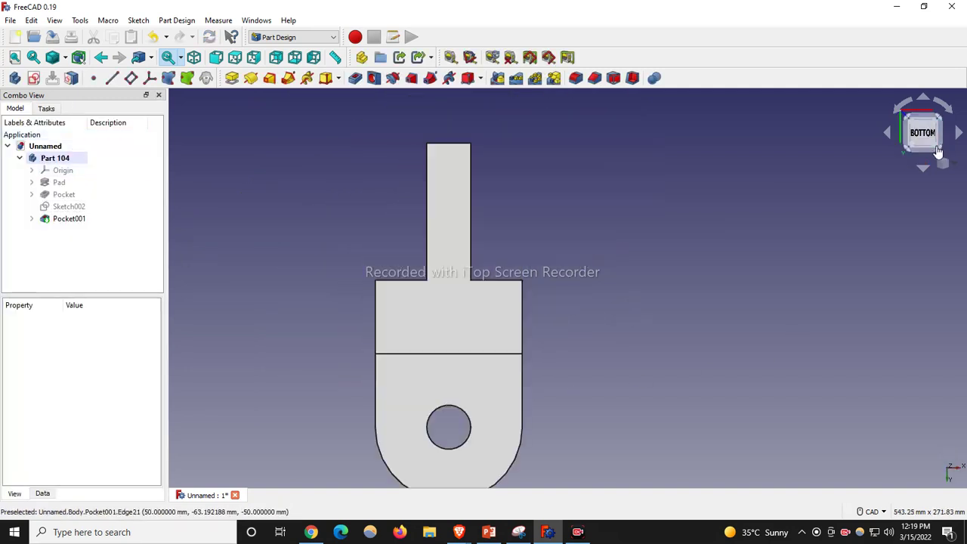
{"action": "key", "text": "0"}
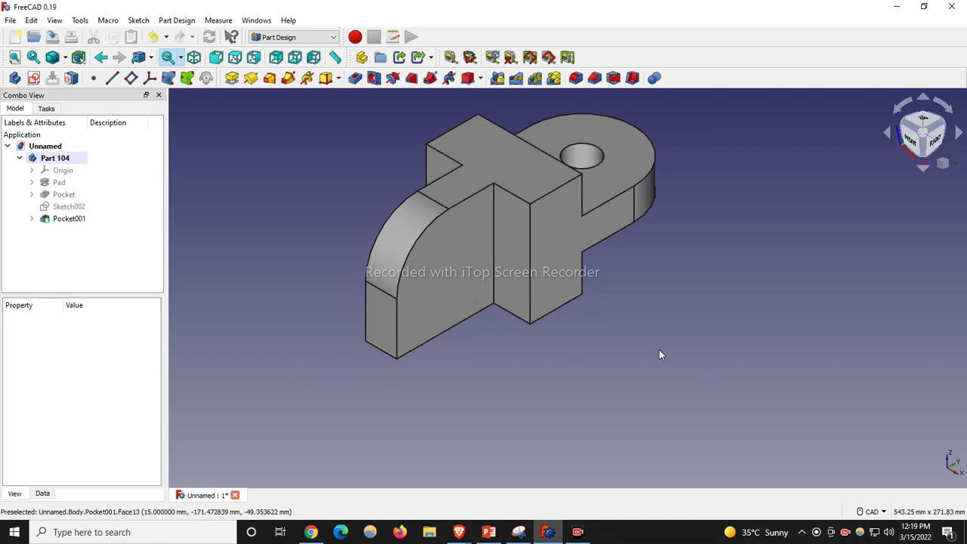
{"action": "left_click", "coordinate": [497, 79]}
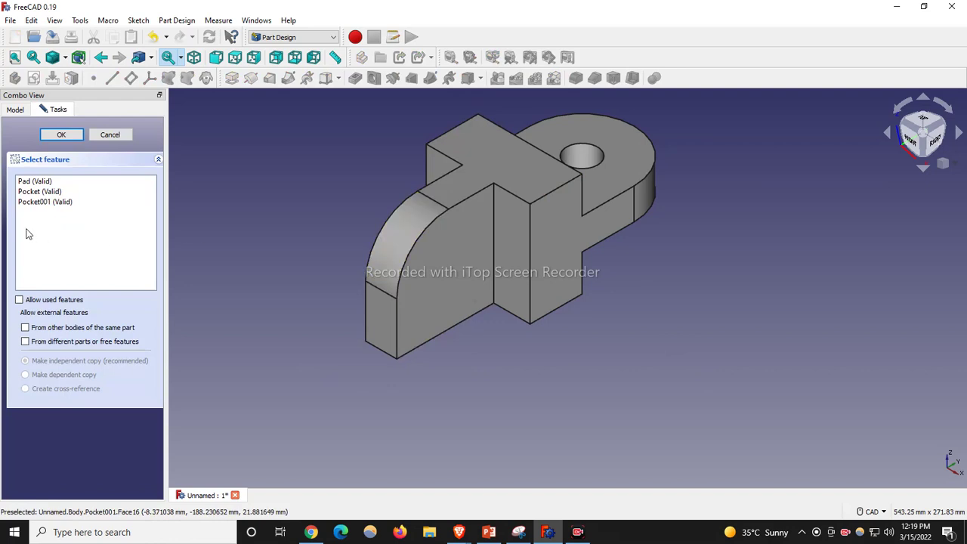
{"action": "left_click", "coordinate": [50, 202]}
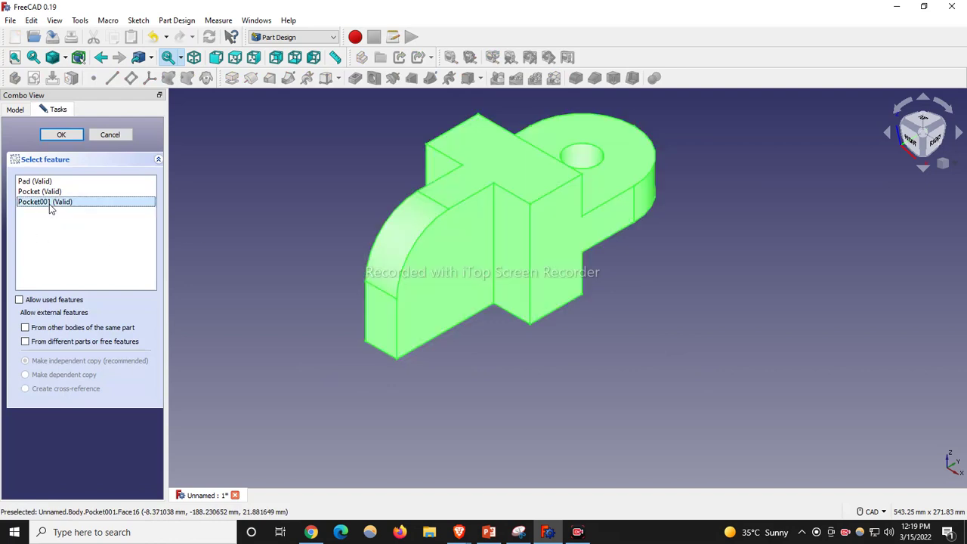
{"action": "left_click", "coordinate": [44, 182]}
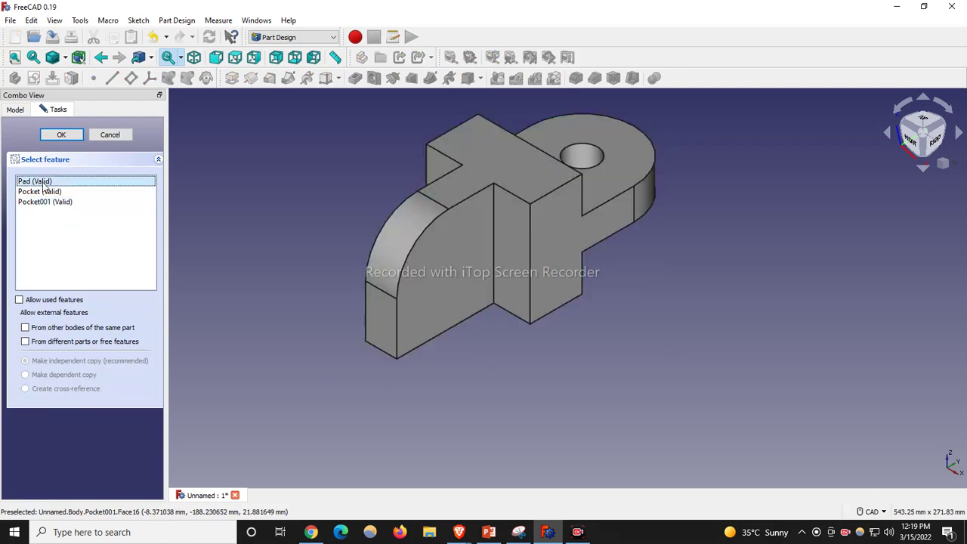
{"action": "left_click", "coordinate": [44, 192]}
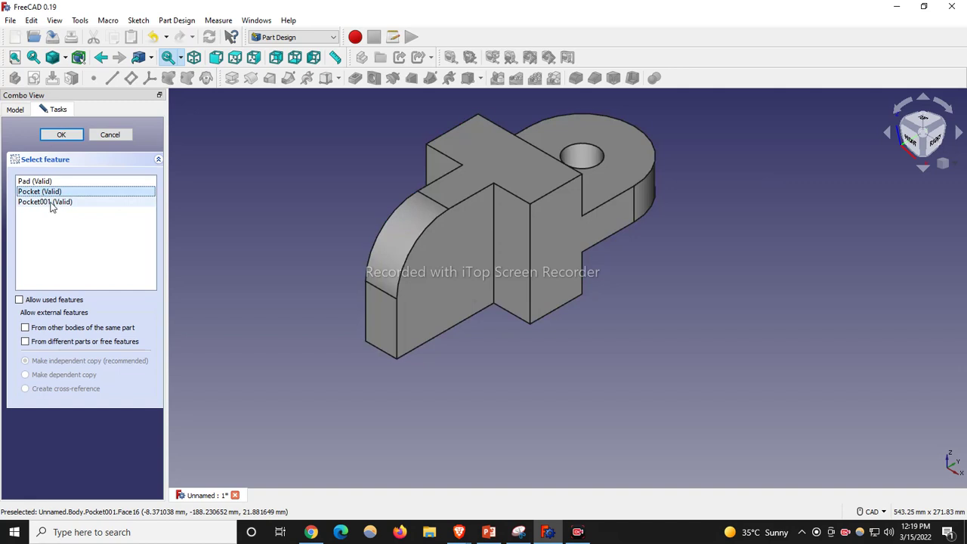
{"action": "left_click", "coordinate": [49, 203]}
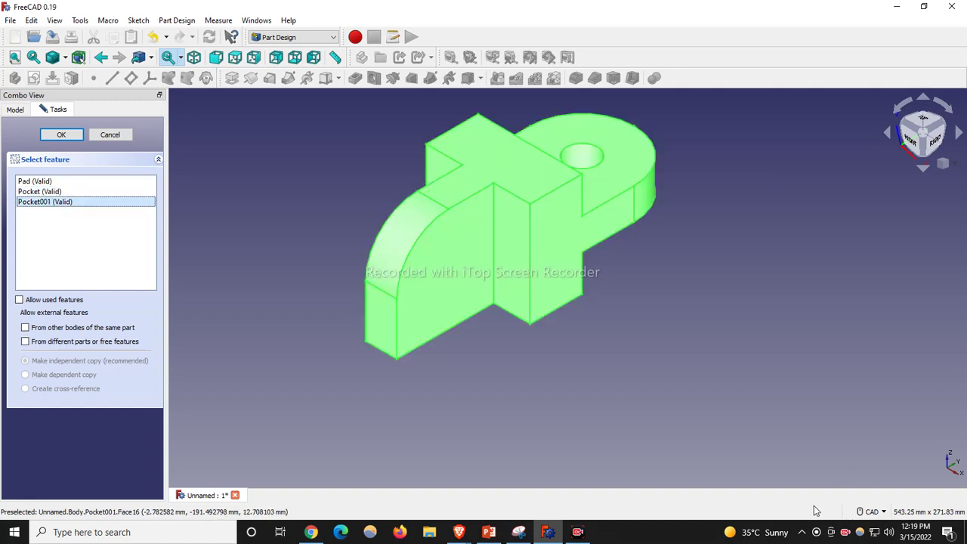
{"action": "key", "text": "Return"}
{"action": "left_click", "coordinate": [363, 246]}
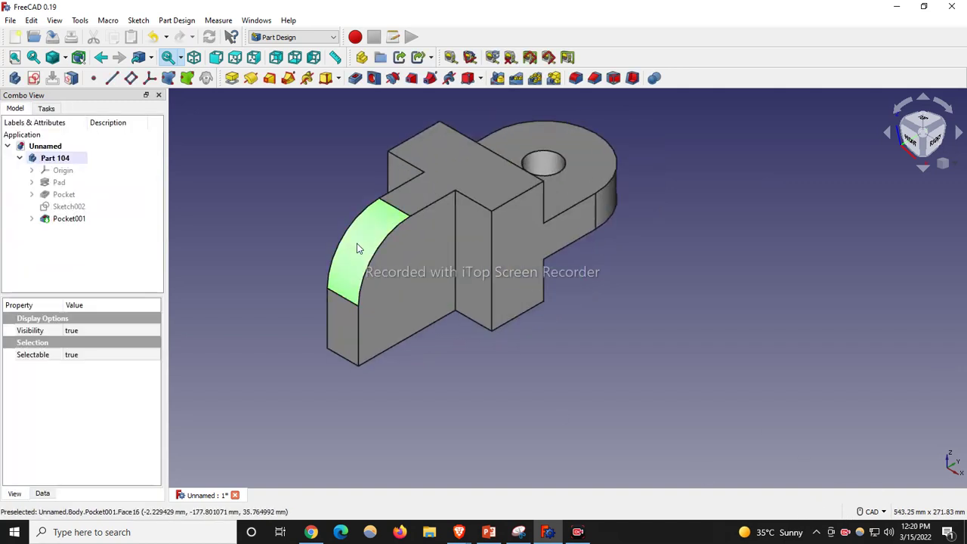
{"action": "key", "text": "3"}
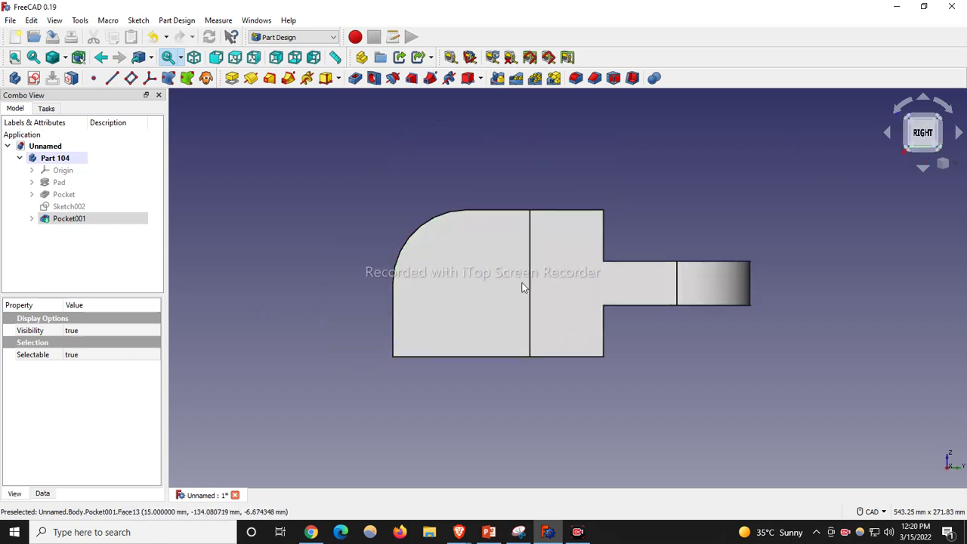
{"action": "left_click", "coordinate": [350, 284]}
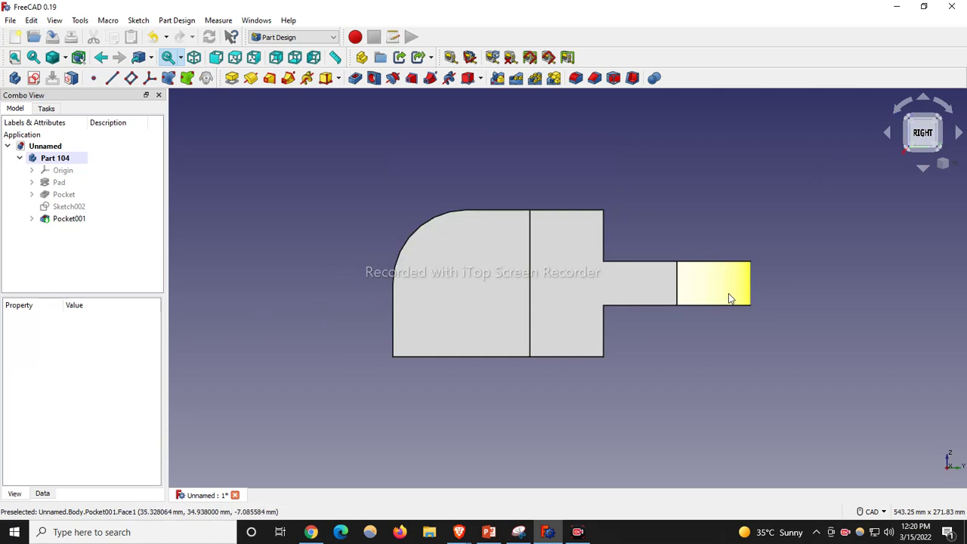
{"action": "key", "text": "0"}
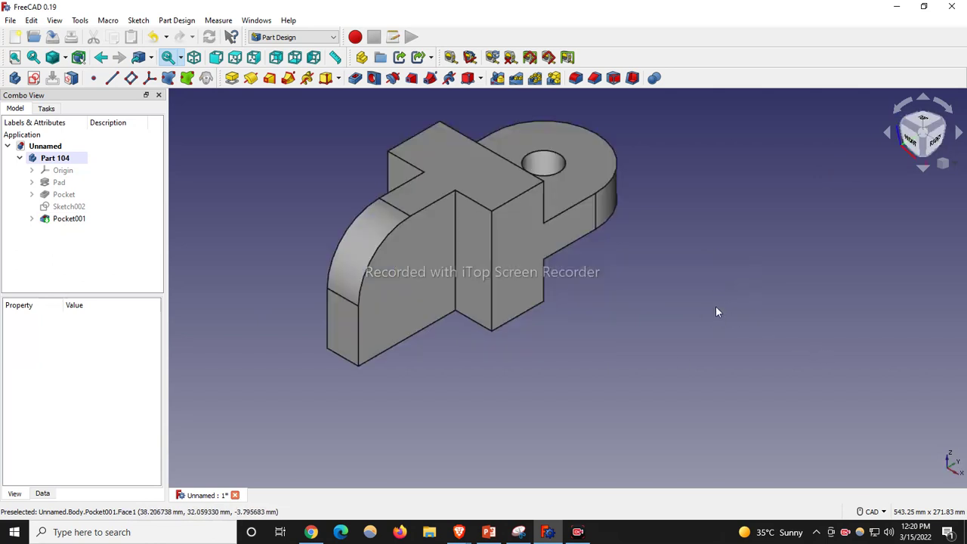
Mirror the pocket that rounds the tongue's upper corner about the Base XY plane to round the lower corner.
{"action": "left_click", "coordinate": [498, 79]}
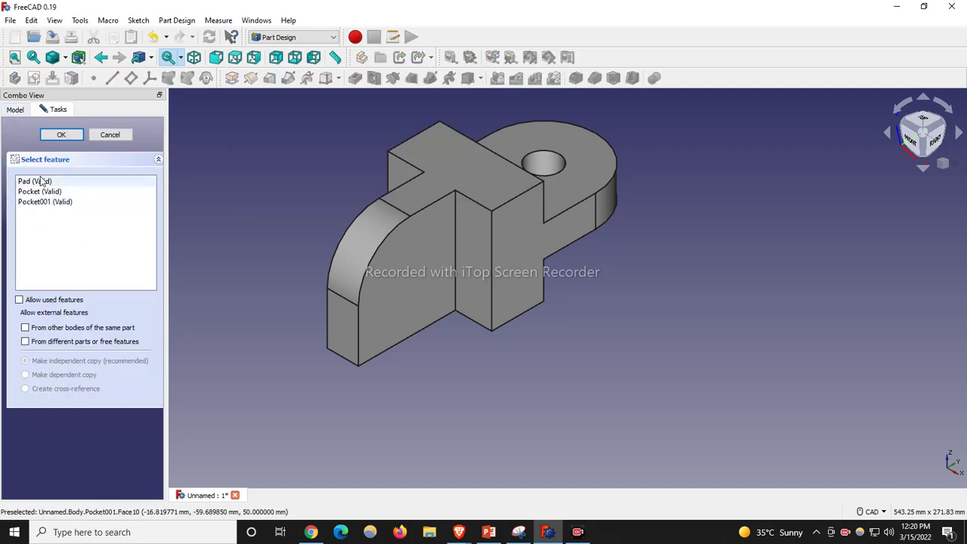
{"action": "left_click", "coordinate": [17, 112]}
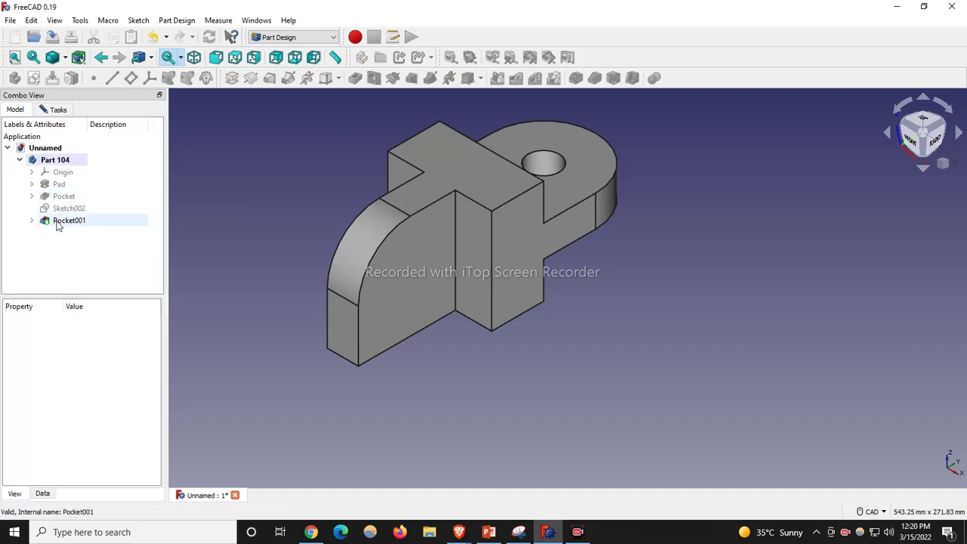
{"action": "left_click", "coordinate": [52, 109]}
{"action": "left_click", "coordinate": [45, 204]}
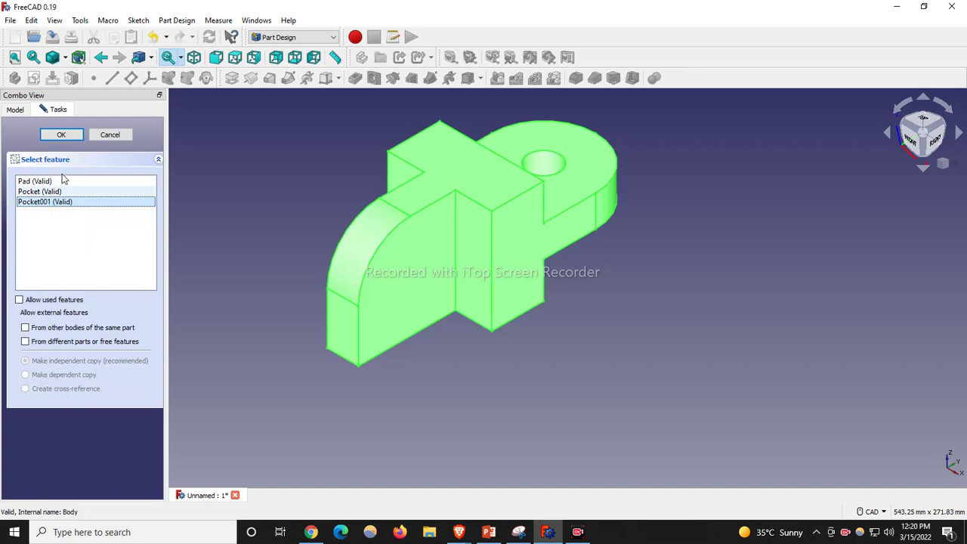
{"action": "left_click", "coordinate": [69, 136]}
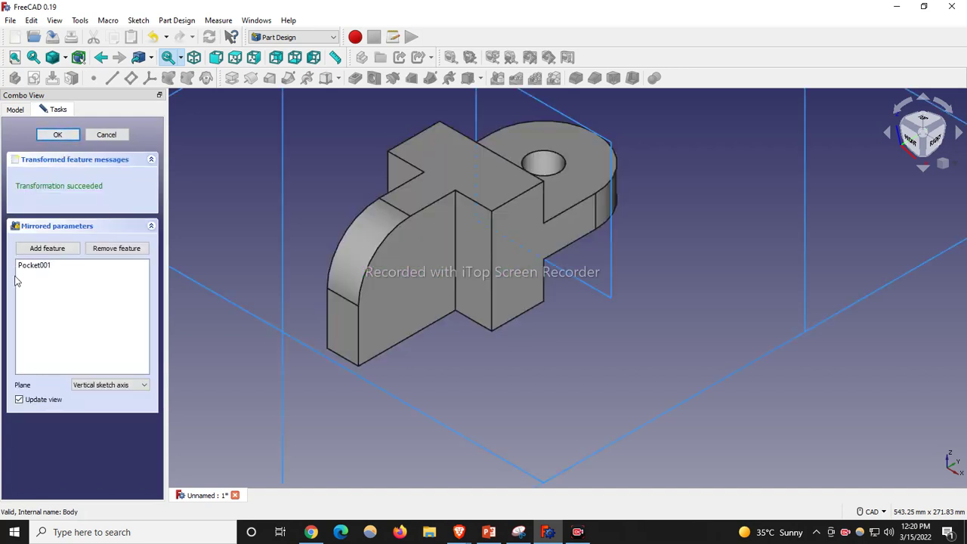
{"action": "scroll", "coordinate": [323, 259], "scroll_direction": "down", "scroll_amount": 5}
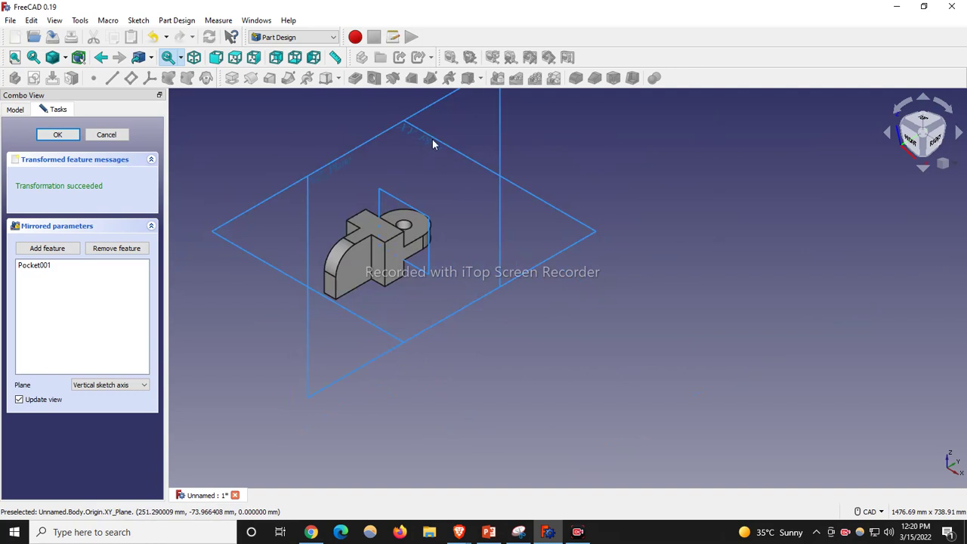
{"action": "left_click", "coordinate": [113, 386]}
{"action": "key", "text": "Escape"}
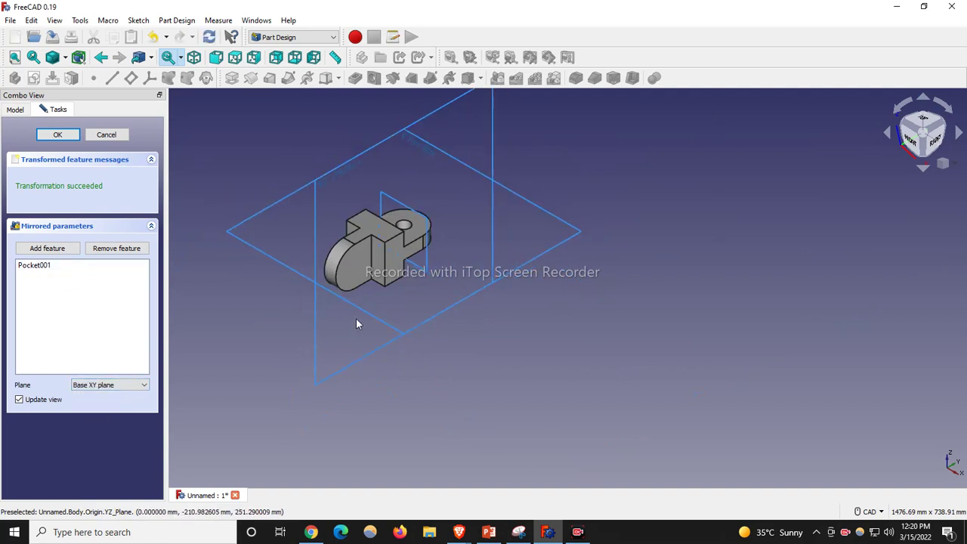
{"action": "left_click", "coordinate": [58, 134]}
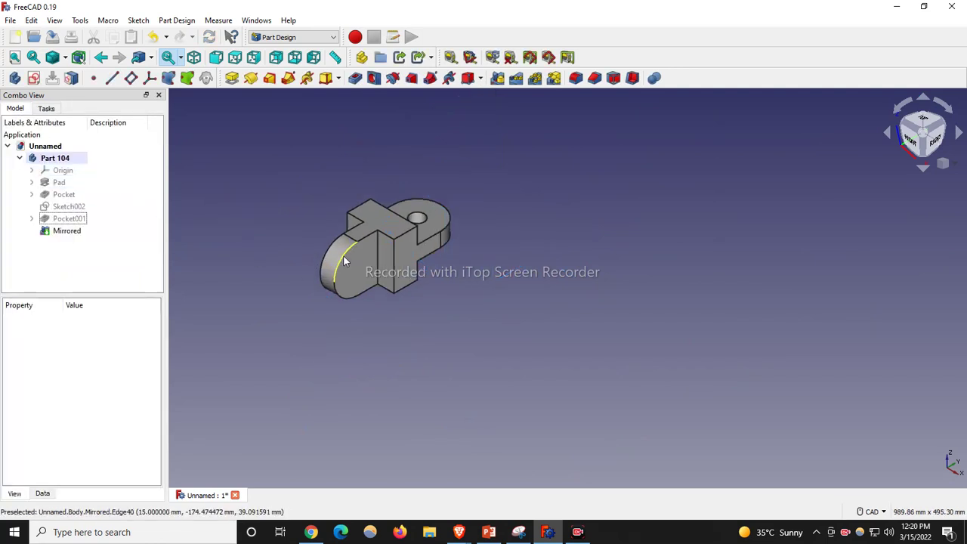
Move the old slot sketch out of the body, below the mirrored feature, show it, and try to cut a pocket from it.
{"action": "scroll", "coordinate": [344, 256], "scroll_direction": "up", "scroll_amount": 5}
{"action": "left_click", "coordinate": [935, 142]}
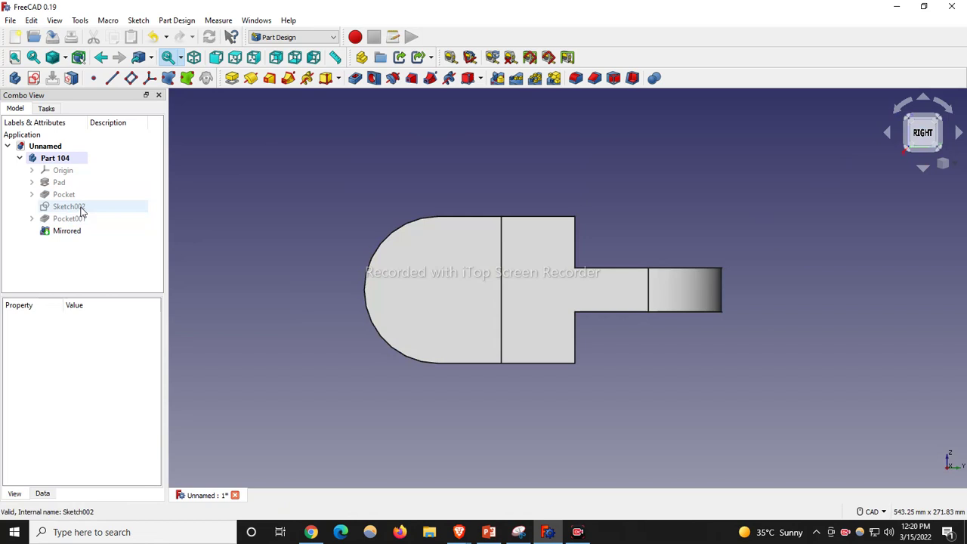
{"action": "left_click_drag", "start_coordinate": [74, 207], "coordinate": [43, 242]}
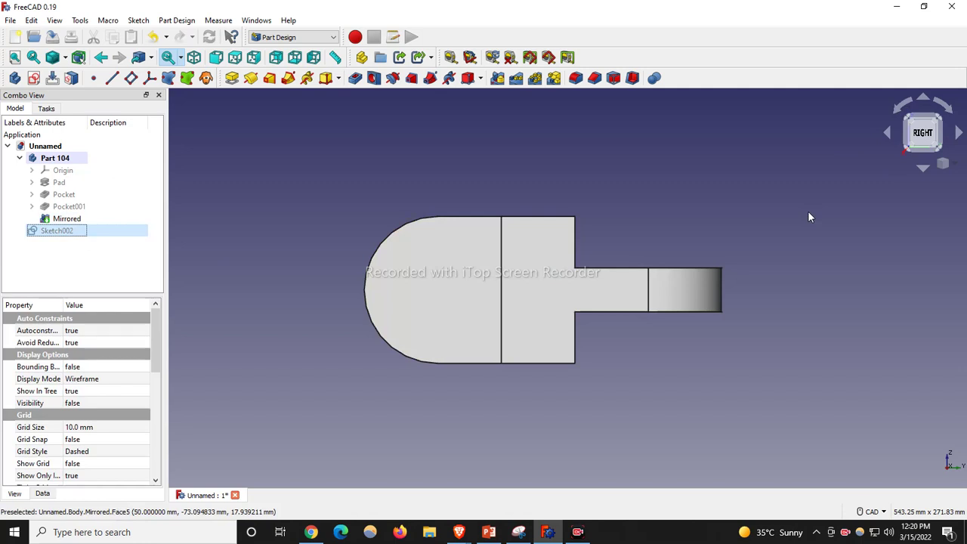
{"action": "key", "text": "0"}
{"action": "key", "text": "space"}
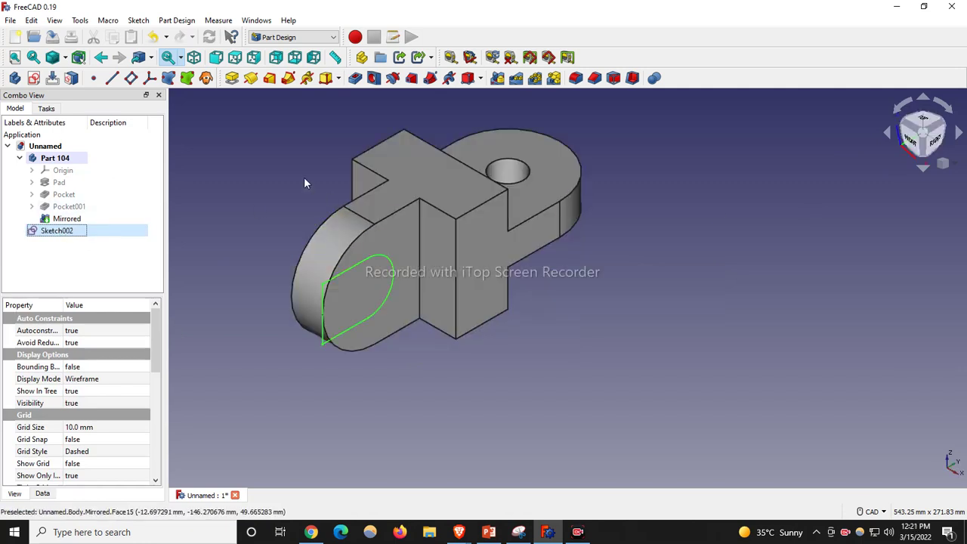
{"action": "left_click", "coordinate": [360, 81]}
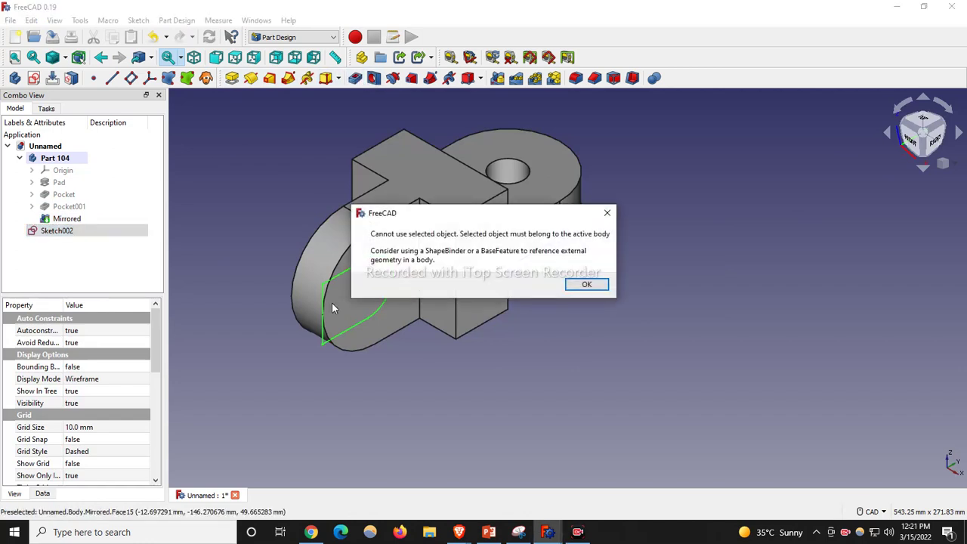
{"action": "left_click", "coordinate": [587, 285]}
{"action": "left_click", "coordinate": [286, 380]}
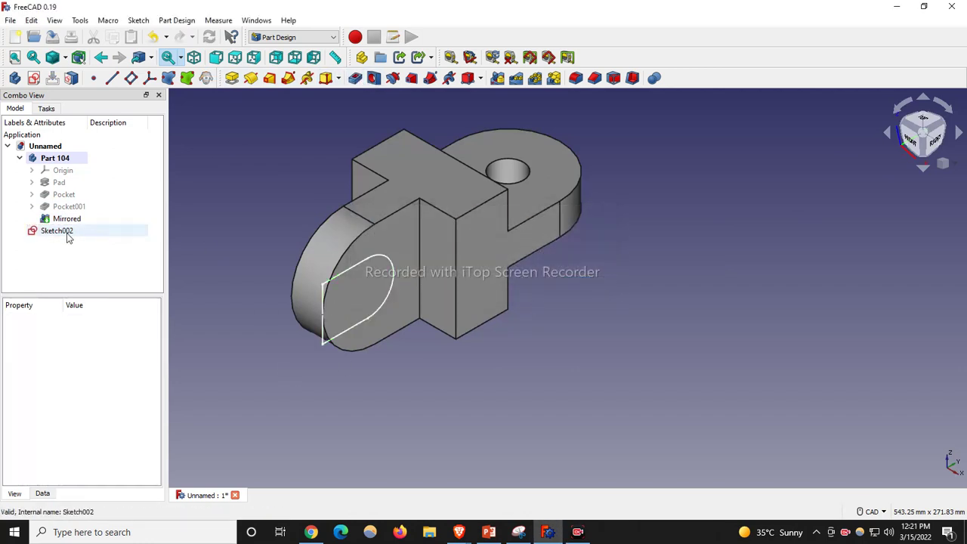
Reopen the old slot sketch to examine its geometry and constraints, and close it together with the report view.
{"action": "left_click", "coordinate": [55, 231]}
{"action": "double_click", "coordinate": [56, 231]}
{"action": "scroll", "coordinate": [398, 284], "scroll_direction": "up", "scroll_amount": 1}
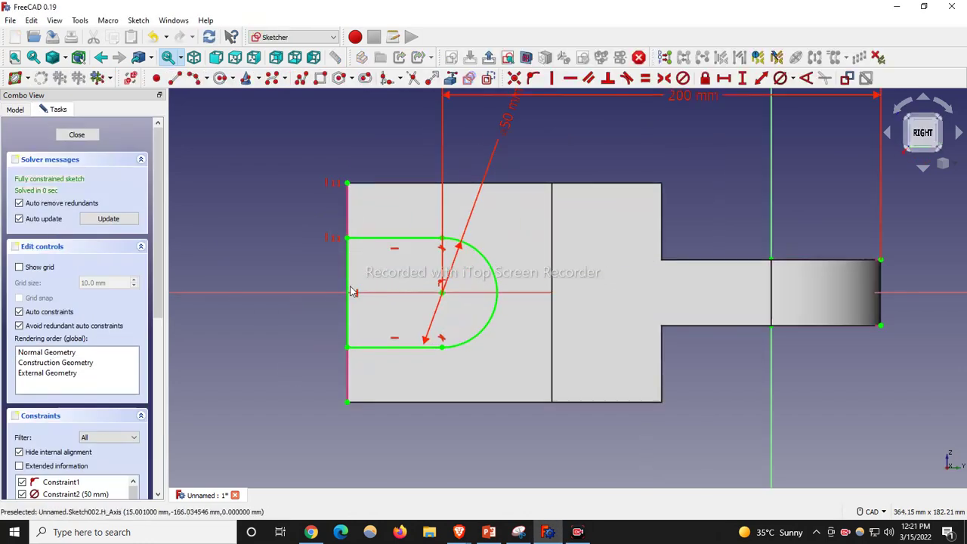
{"action": "scroll", "coordinate": [317, 302], "scroll_direction": "down", "scroll_amount": 1}
{"action": "scroll", "coordinate": [318, 302], "scroll_direction": "down", "scroll_amount": 2}
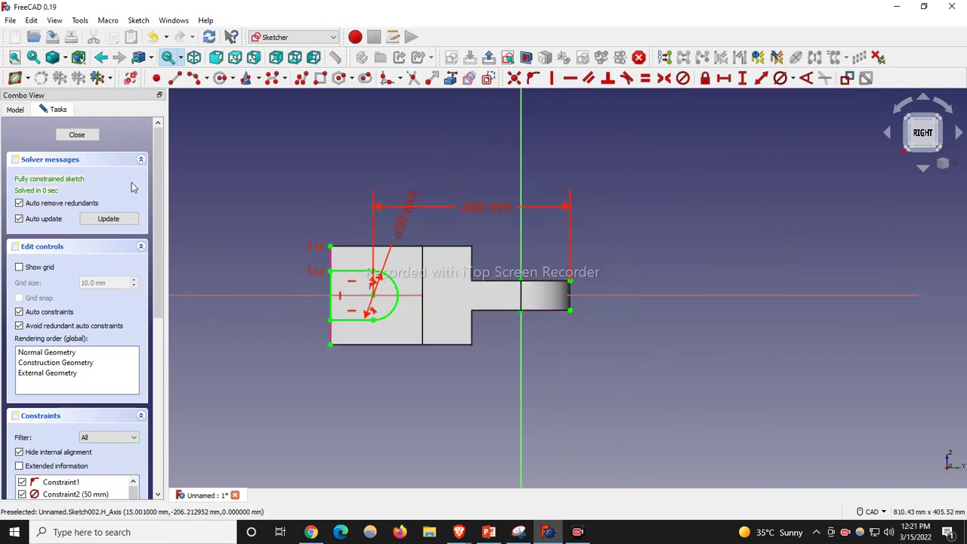
{"action": "left_click", "coordinate": [77, 134]}
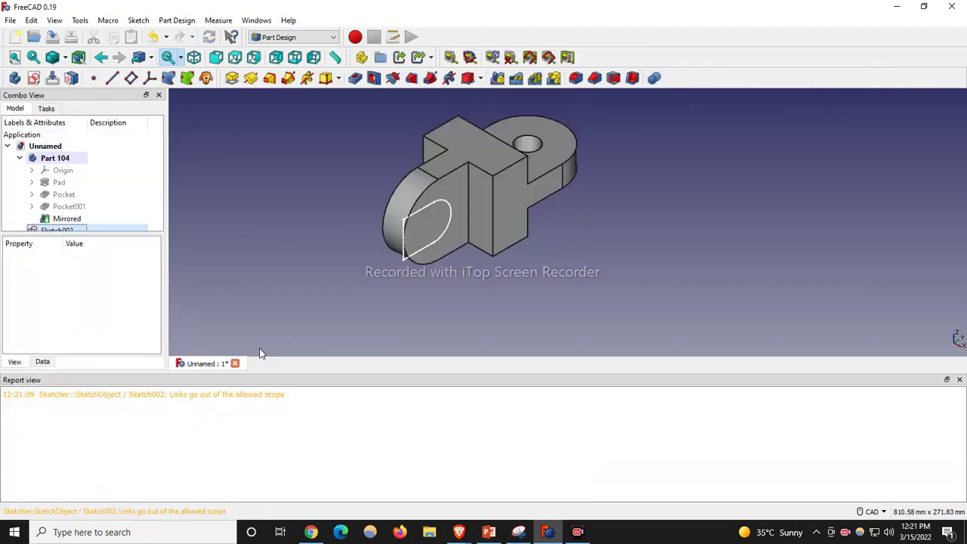
{"action": "left_click", "coordinate": [959, 380]}
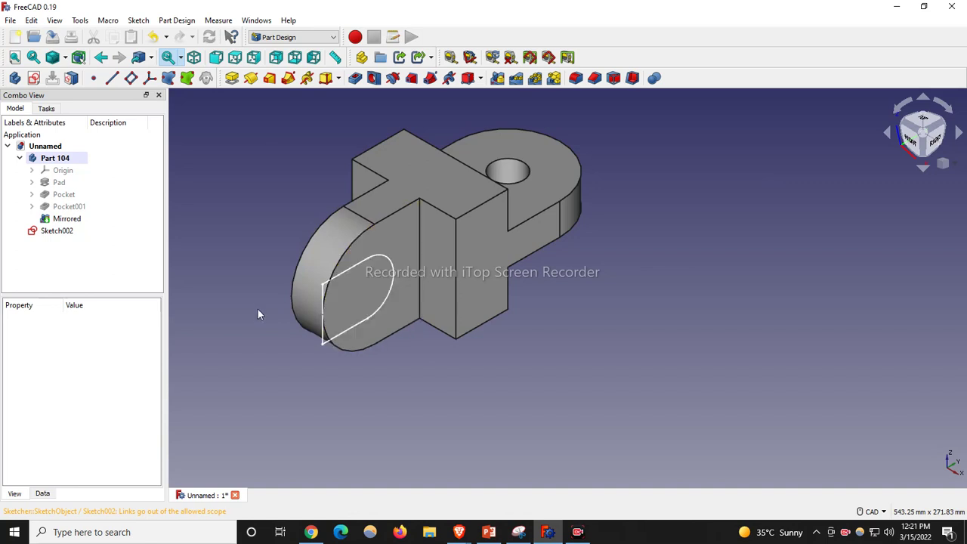
Delete the old slot sketch that lies outside the body.
{"action": "left_click", "coordinate": [62, 231]}
{"action": "right_click", "coordinate": [62, 231]}
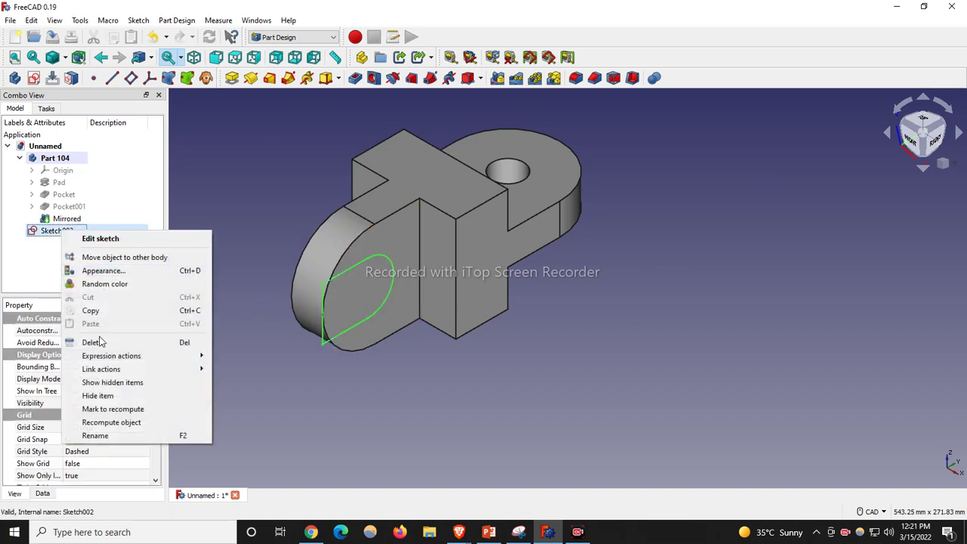
{"action": "key", "text": "Escape"}
{"action": "key", "text": "Delete"}
Start a new sketch on the rounded tongue's side face and set the display style to Wireframe.
{"action": "left_click", "coordinate": [333, 332]}
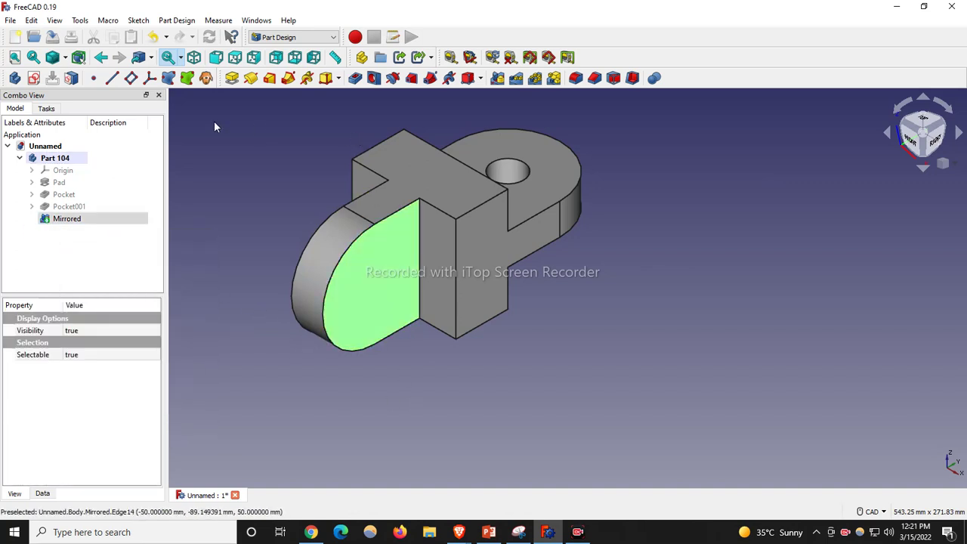
{"action": "left_click", "coordinate": [34, 77]}
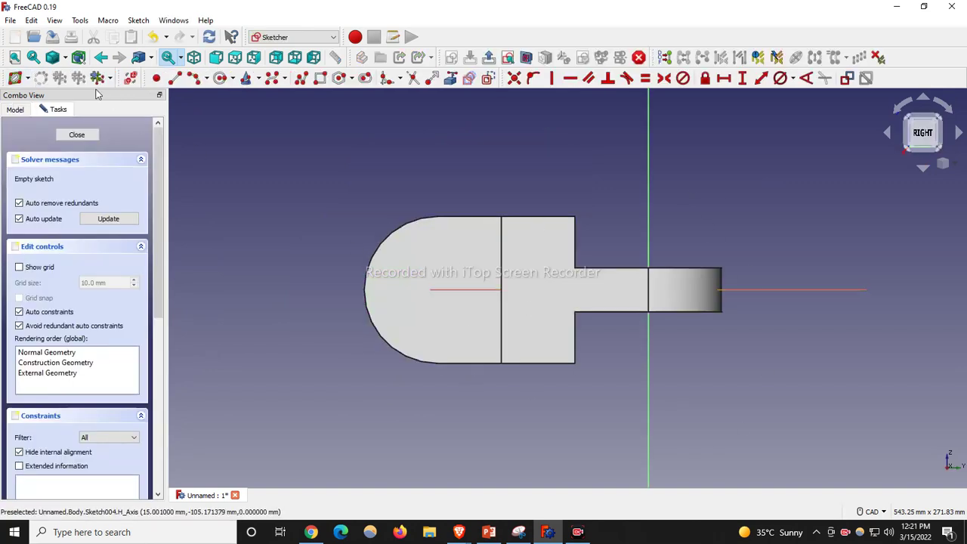
{"action": "left_click", "coordinate": [65, 57]}
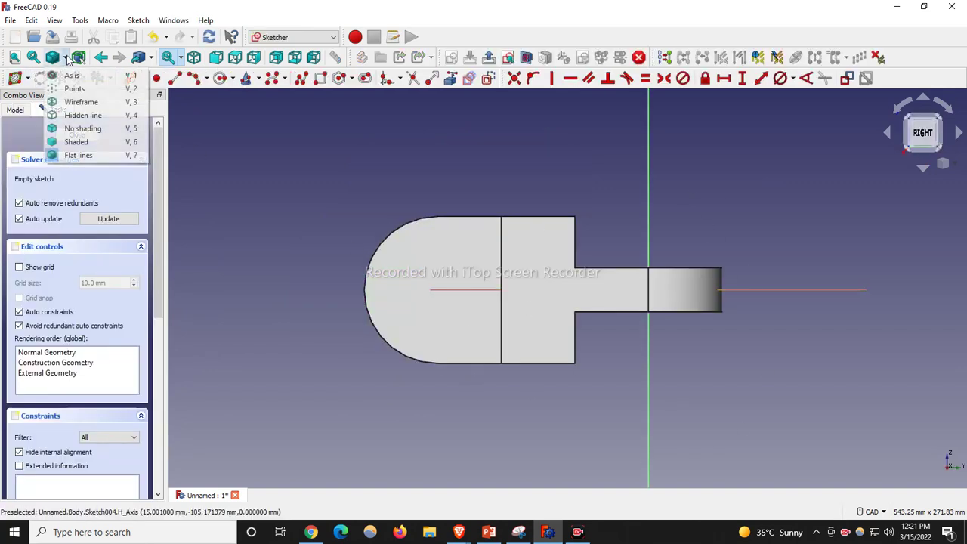
{"action": "left_click", "coordinate": [84, 117]}
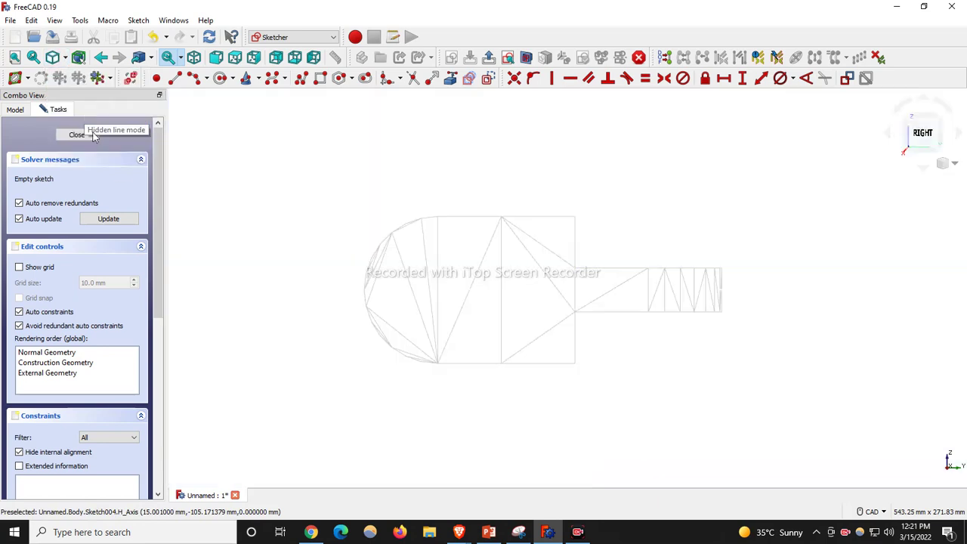
{"action": "left_click", "coordinate": [66, 57]}
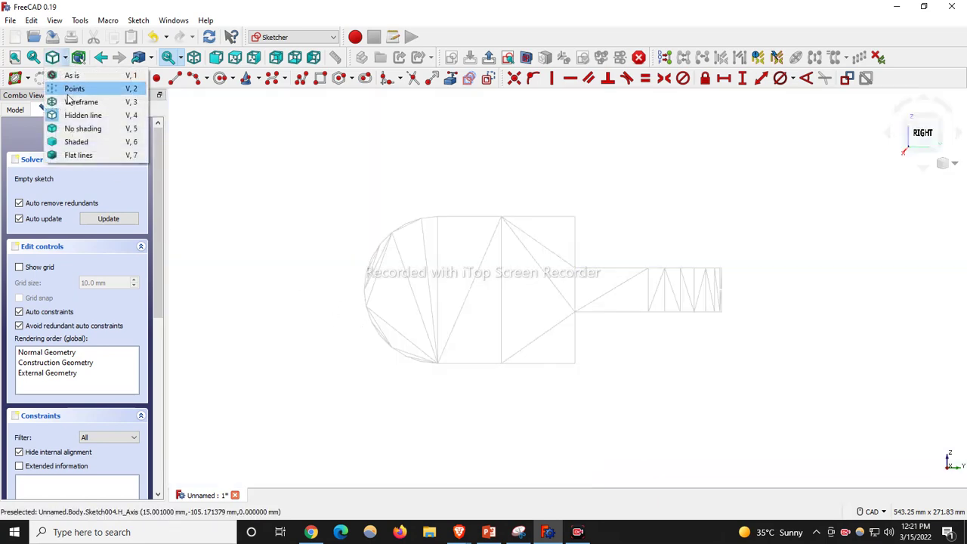
{"action": "left_click", "coordinate": [68, 89]}
{"action": "left_click", "coordinate": [65, 59]}
{"action": "left_click", "coordinate": [68, 101]}
{"action": "scroll", "coordinate": [441, 303], "scroll_direction": "up", "scroll_amount": 3}
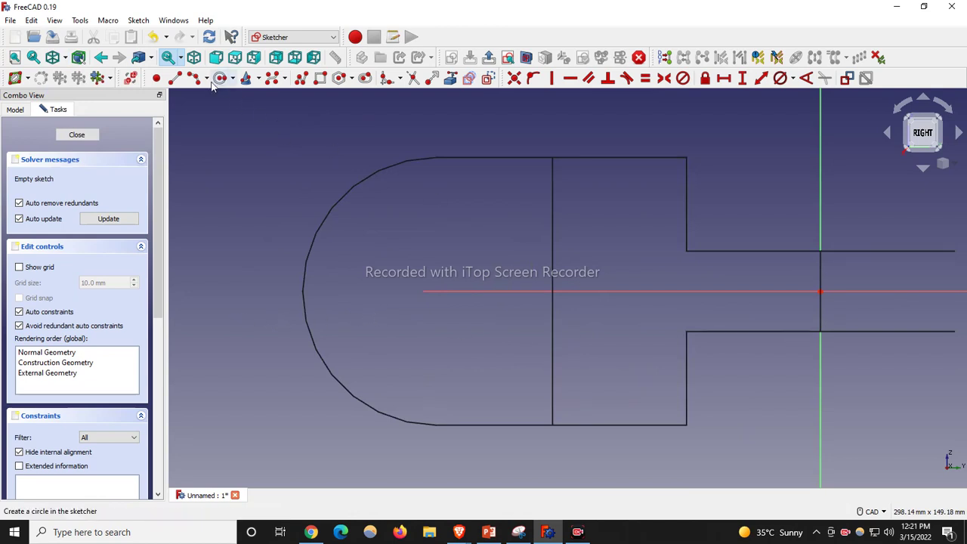
{"action": "left_click", "coordinate": [319, 78]}
{"action": "left_click", "coordinate": [257, 266]}
{"action": "left_click", "coordinate": [488, 346]}
{"action": "scroll", "coordinate": [347, 302], "scroll_direction": "down", "scroll_amount": 3}
{"action": "scroll", "coordinate": [342, 308], "scroll_direction": "up", "scroll_amount": 3}
{"action": "scroll", "coordinate": [348, 269], "scroll_direction": "down", "scroll_amount": 3}
{"action": "scroll", "coordinate": [312, 291], "scroll_direction": "up", "scroll_amount": 3}
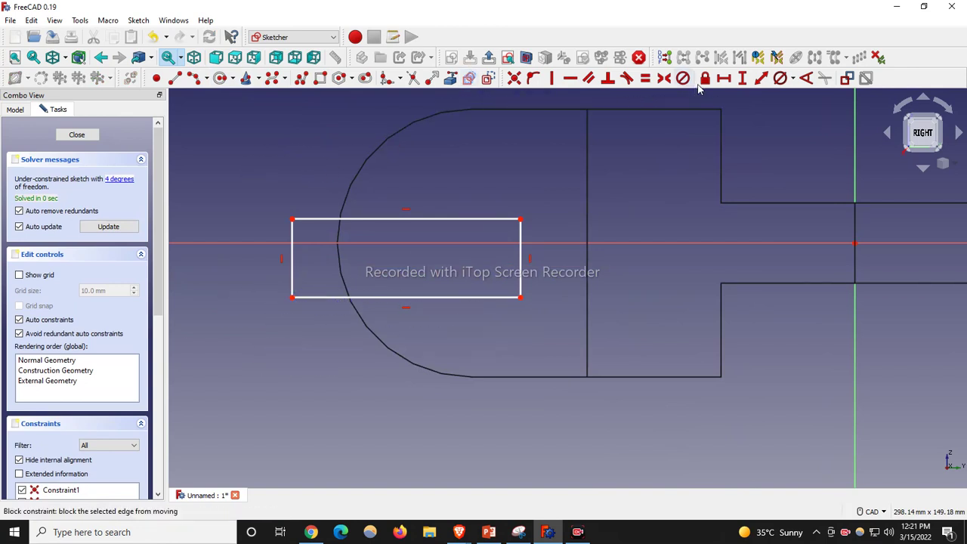
{"action": "left_click", "coordinate": [521, 235]}
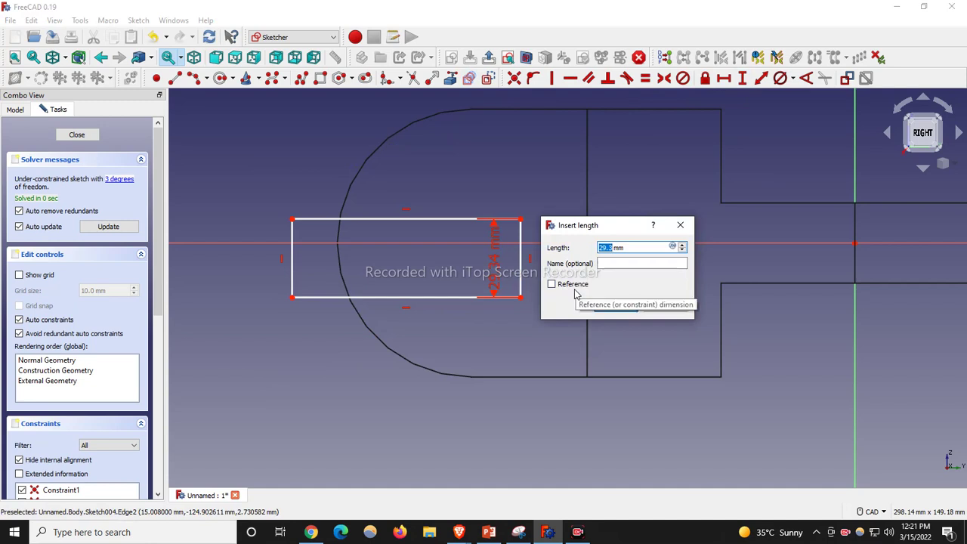
{"action": "key", "text": "Escape"}
{"action": "left_click_drag", "start_coordinate": [559, 336], "coordinate": [156, 173]}
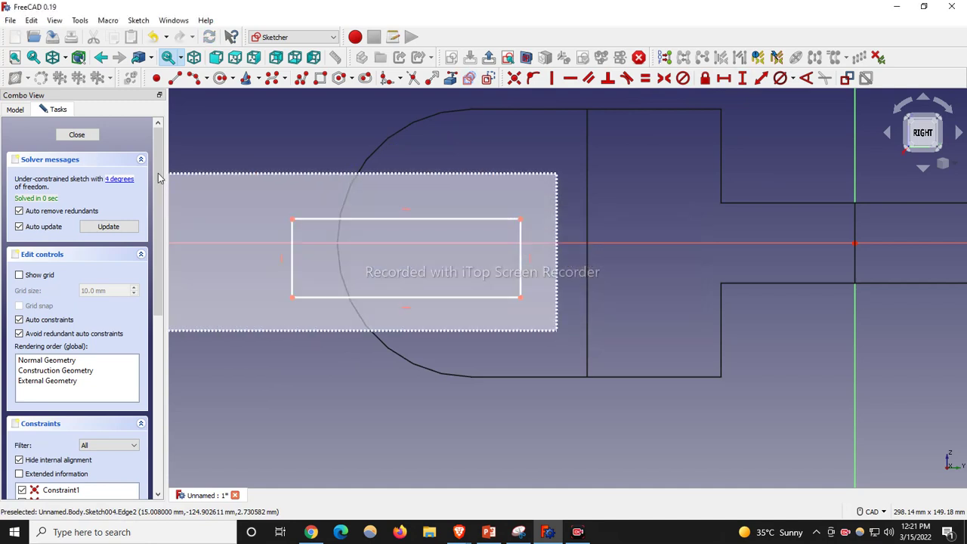
{"action": "key", "text": "Delete"}
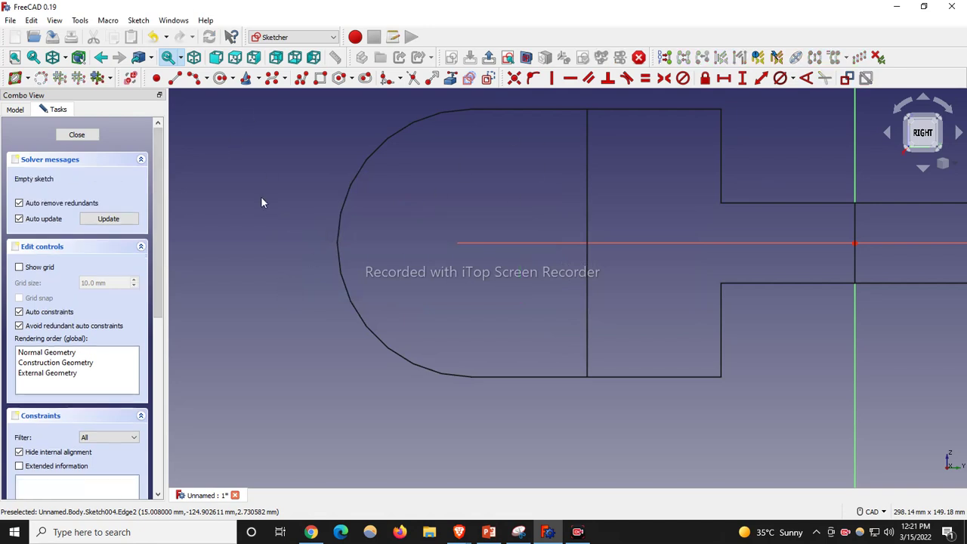
Draw a circle centred on the horizontal axis inside the tongue and set its diameter to 50 mm.
{"action": "left_click", "coordinate": [219, 78]}
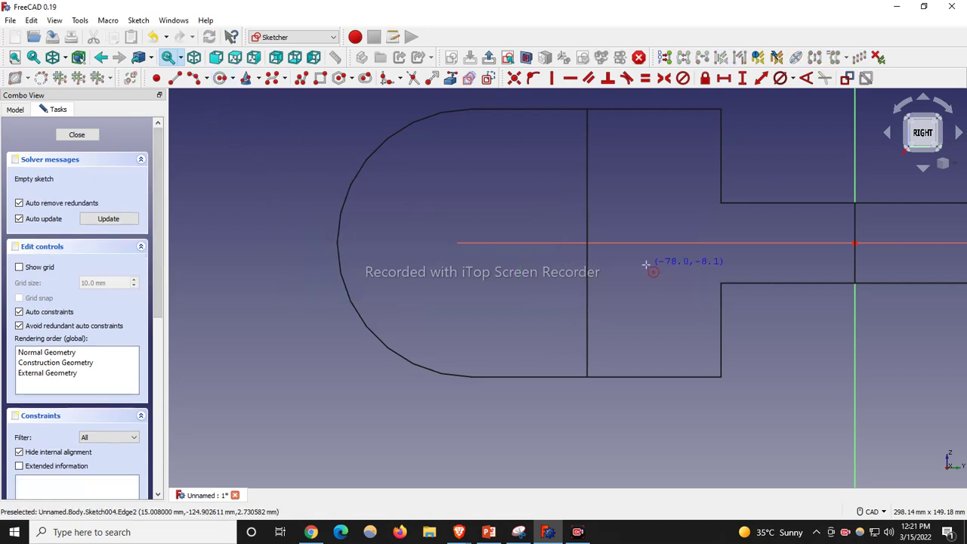
{"action": "left_click", "coordinate": [531, 243]}
{"action": "left_click", "coordinate": [504, 300]}
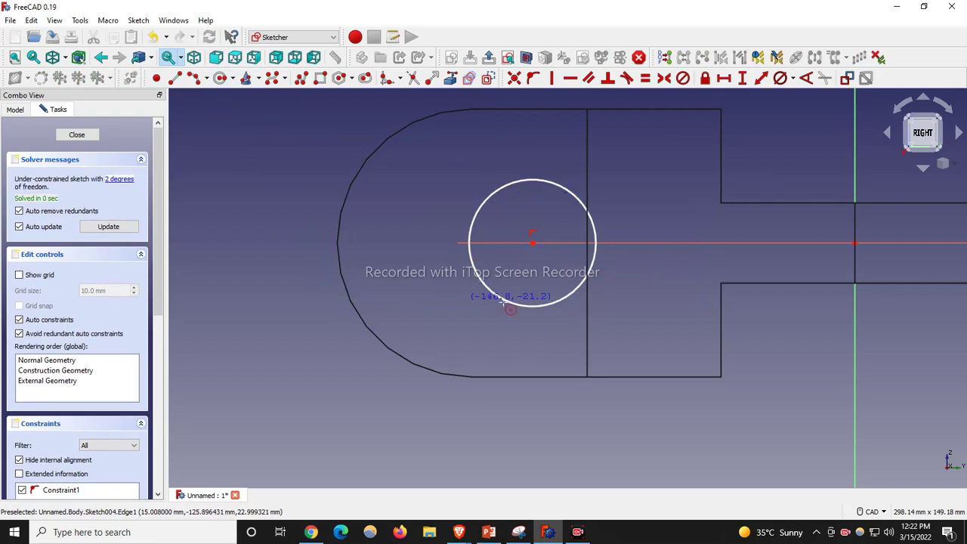
{"action": "left_click", "coordinate": [790, 78]}
{"action": "left_click", "coordinate": [794, 108]}
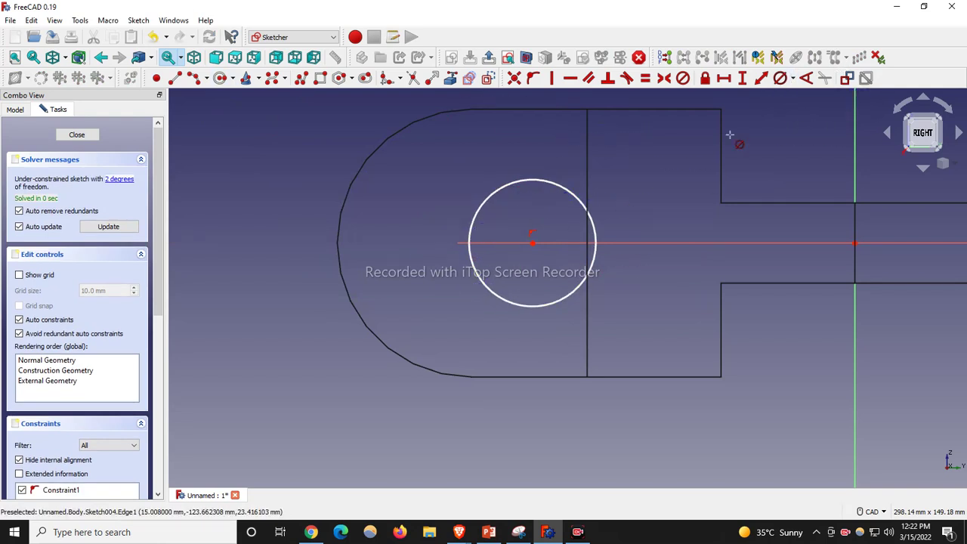
{"action": "left_click", "coordinate": [566, 186]}
{"action": "type", "text": "50"}
{"action": "key", "text": "Return"}
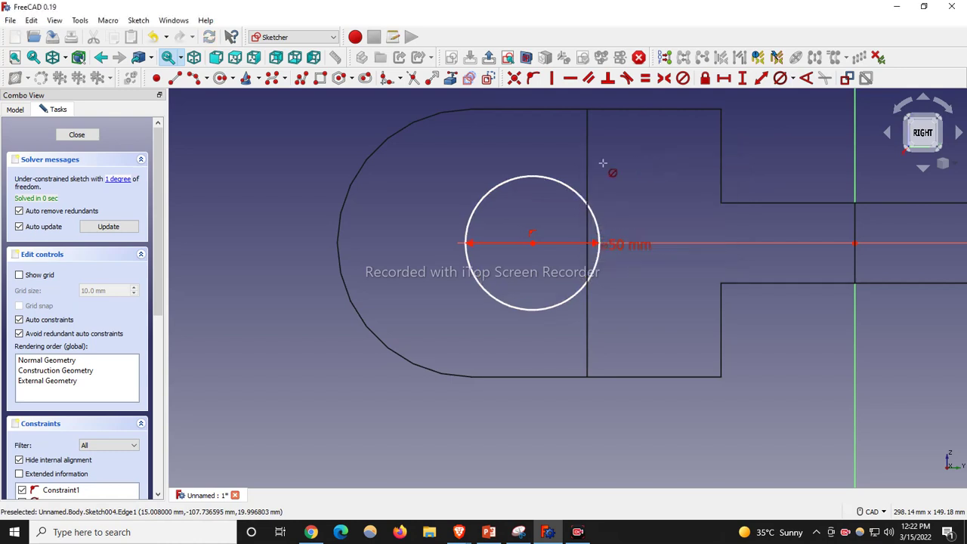
Move the 50 mm diameter dimension's label clear of the circle.
{"action": "scroll", "coordinate": [398, 231], "scroll_direction": "down", "scroll_amount": 3}
{"action": "left_click_drag", "start_coordinate": [509, 231], "coordinate": [541, 183]}
{"action": "scroll", "coordinate": [404, 219], "scroll_direction": "up", "scroll_amount": 3}
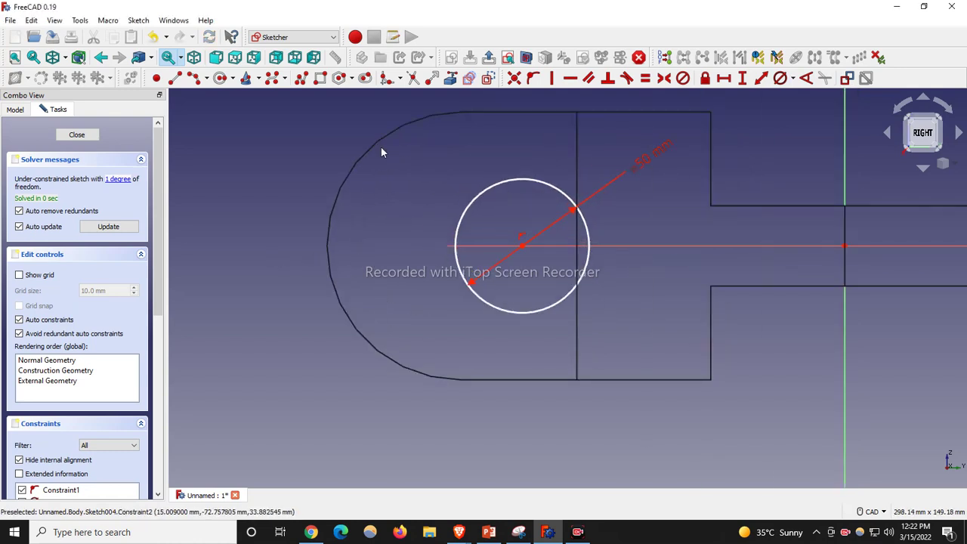
Draw a three-sided open profile of horizontal and vertical lines that extends past the tongue's rounded end and opens toward the body.
{"action": "left_click", "coordinate": [300, 78]}
{"action": "left_click", "coordinate": [251, 159]}
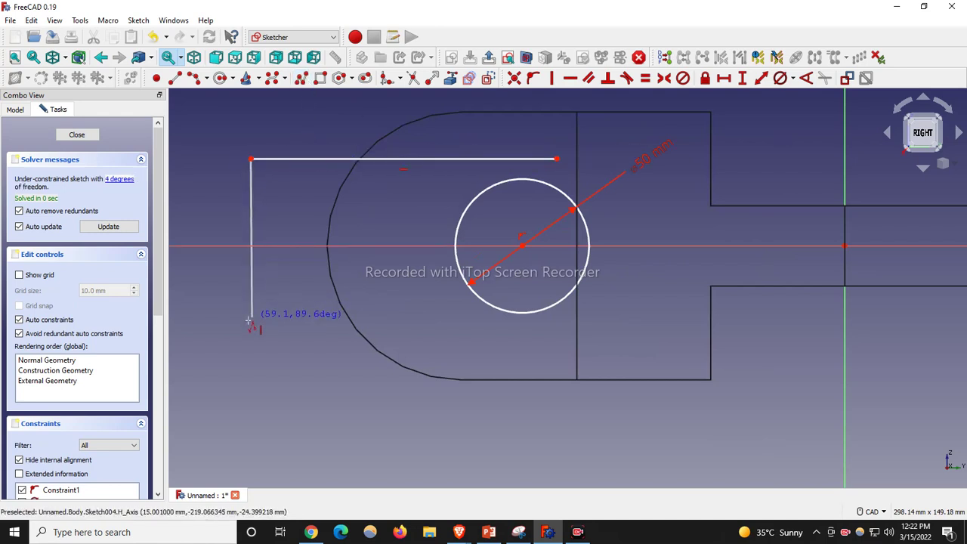
{"action": "left_click", "coordinate": [251, 323]}
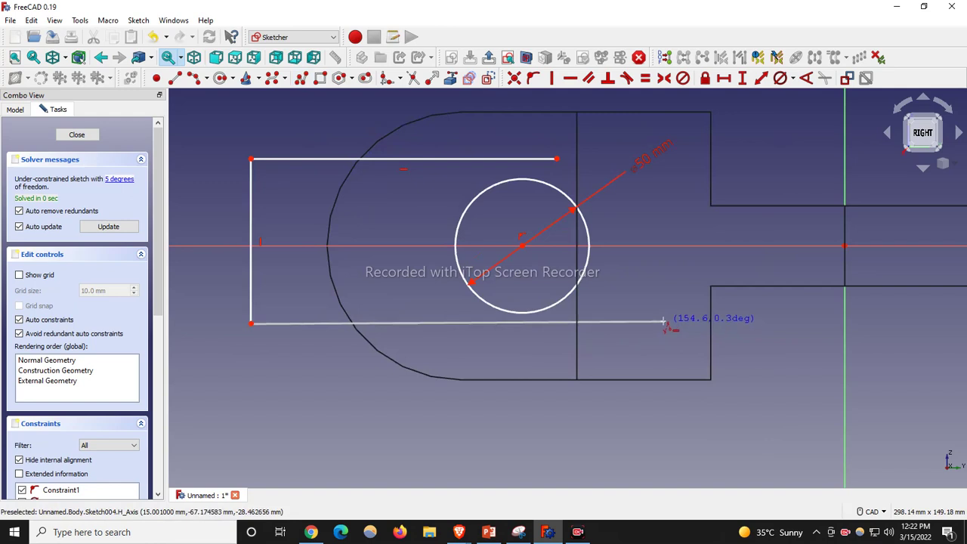
{"action": "left_click", "coordinate": [663, 323]}
{"action": "right_click", "coordinate": [518, 127]}
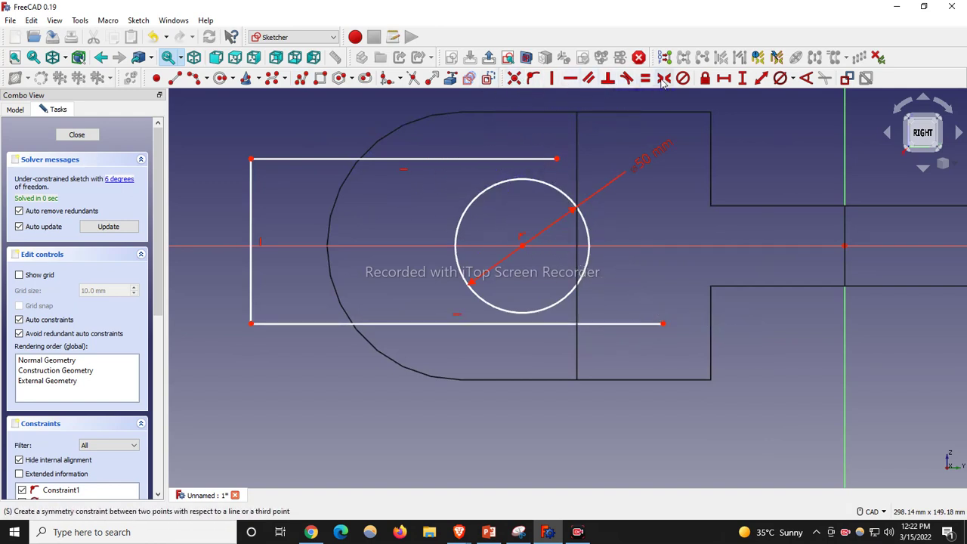
Constrain both horizontal lines tangent to the 50 mm circle, one above and one below.
{"action": "left_click", "coordinate": [521, 159]}
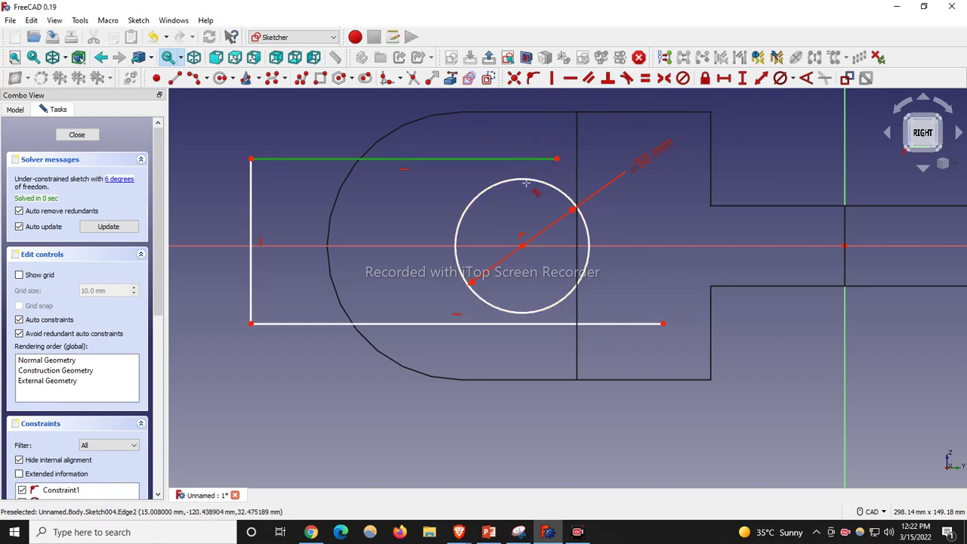
{"action": "left_click", "coordinate": [524, 180]}
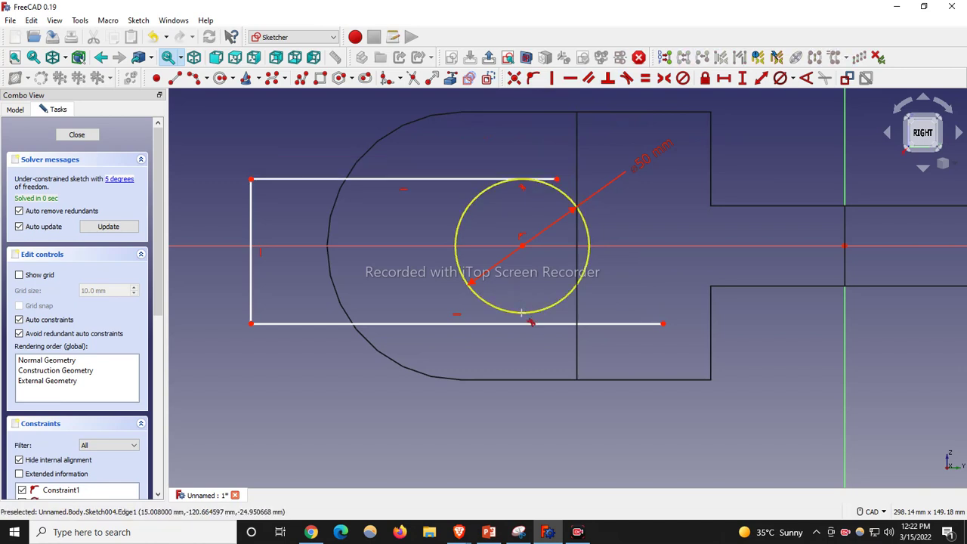
{"action": "left_click", "coordinate": [523, 317]}
{"action": "left_click", "coordinate": [524, 325]}
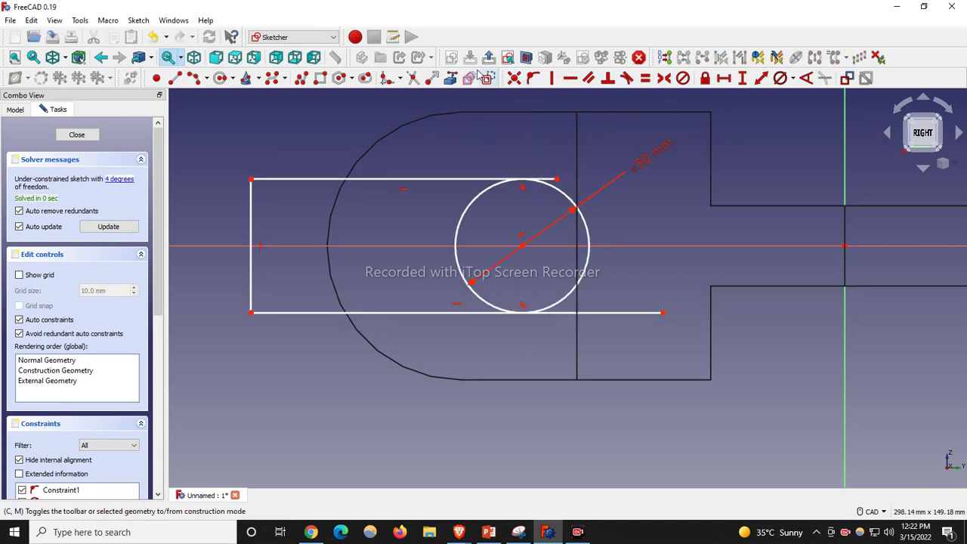
Trim the line ends beyond the tangent points and the circle's outer half to leave a closed round-ended slot profile.
{"action": "left_click", "coordinate": [413, 80]}
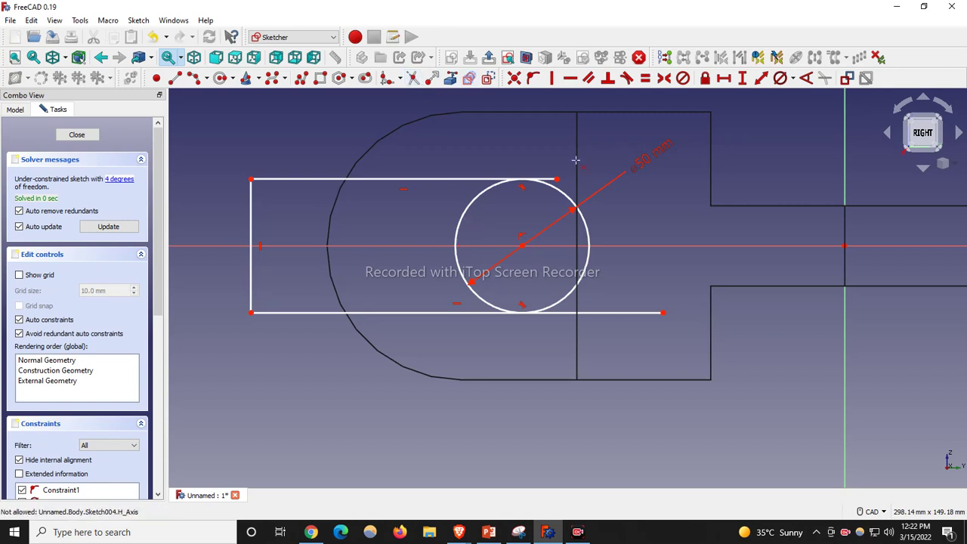
{"action": "left_click", "coordinate": [551, 179]}
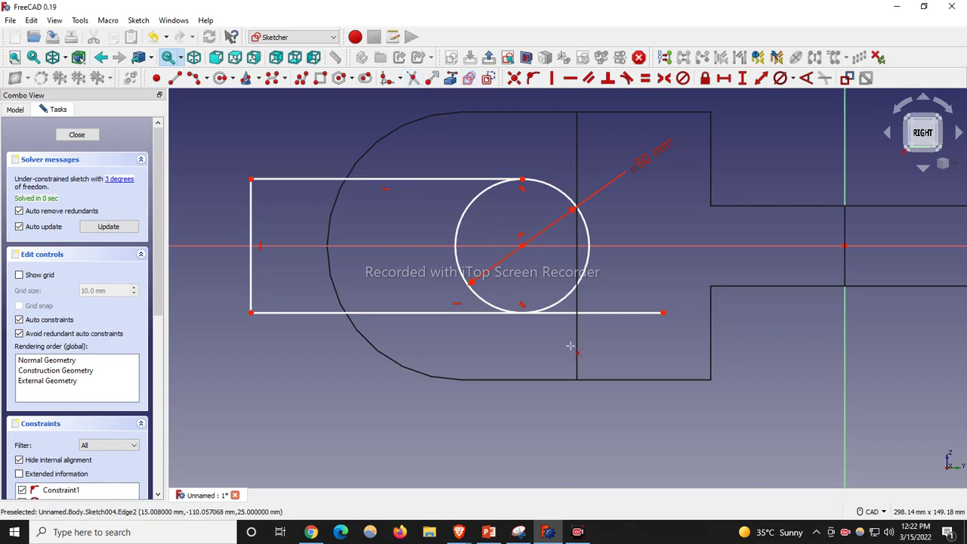
{"action": "left_click", "coordinate": [612, 312]}
{"action": "left_click", "coordinate": [462, 274]}
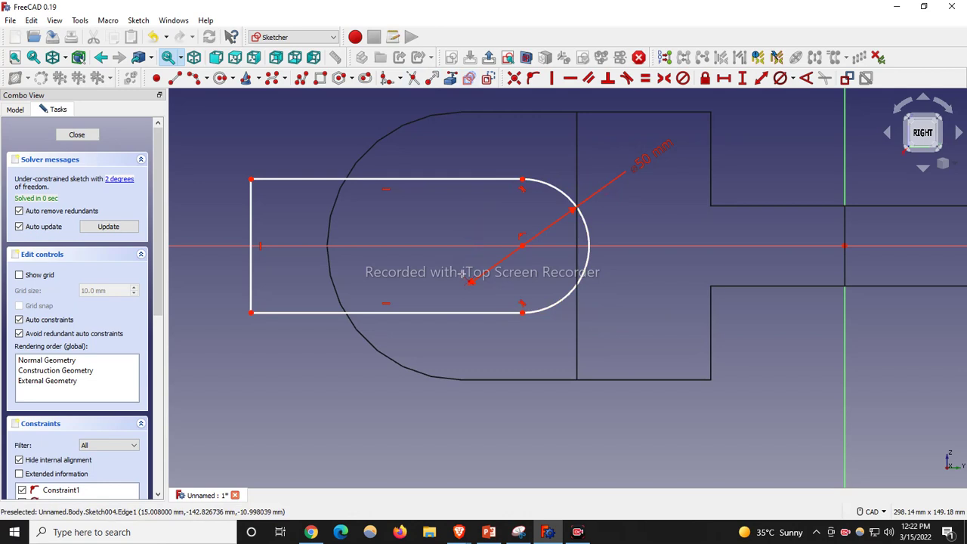
{"action": "scroll", "coordinate": [440, 223], "scroll_direction": "down", "scroll_amount": 1}
{"action": "scroll", "coordinate": [441, 224], "scroll_direction": "down", "scroll_amount": 1}
{"action": "scroll", "coordinate": [427, 241], "scroll_direction": "up", "scroll_amount": 1}
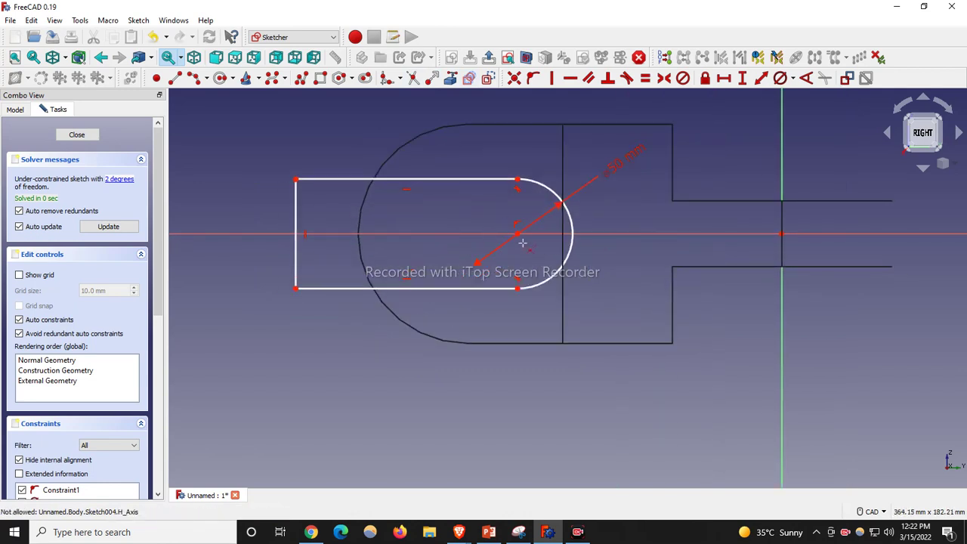
Set the display style to No shading and link the pierced lug's straight outline edges as external geometry.
{"action": "left_click", "coordinate": [66, 58]}
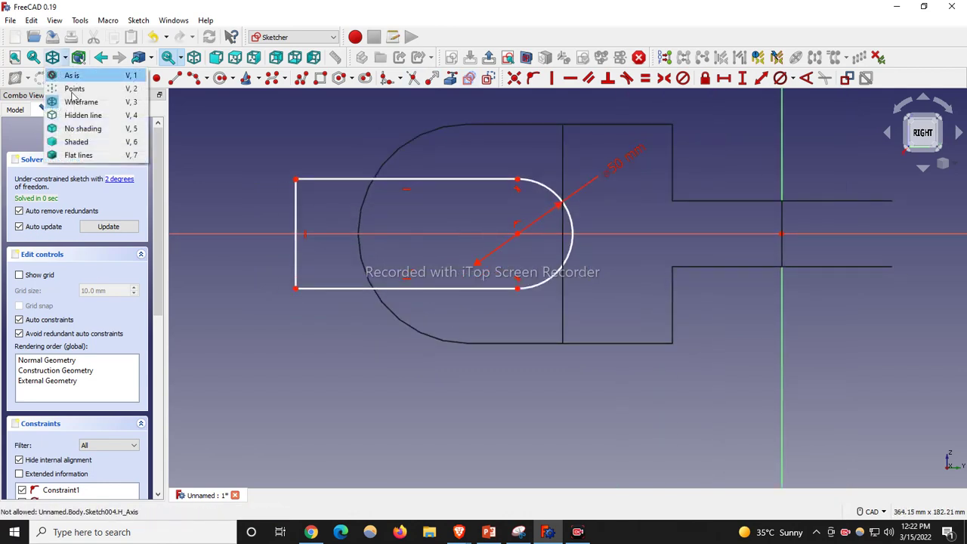
{"action": "left_click", "coordinate": [78, 135]}
{"action": "scroll", "coordinate": [415, 318], "scroll_direction": "down", "scroll_amount": 3}
{"action": "scroll", "coordinate": [640, 276], "scroll_direction": "up", "scroll_amount": 3}
{"action": "scroll", "coordinate": [640, 275], "scroll_direction": "up", "scroll_amount": 1}
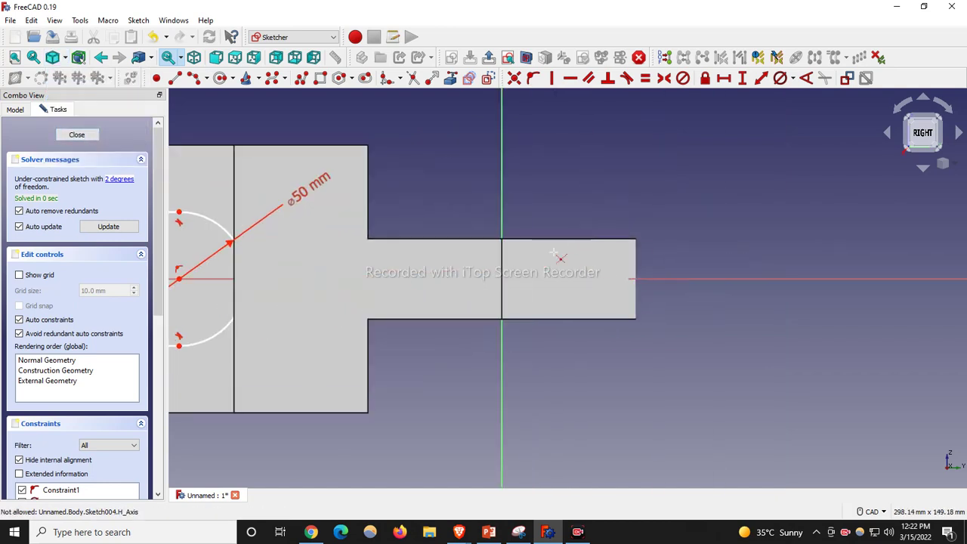
{"action": "scroll", "coordinate": [670, 265], "scroll_direction": "down", "scroll_amount": 1}
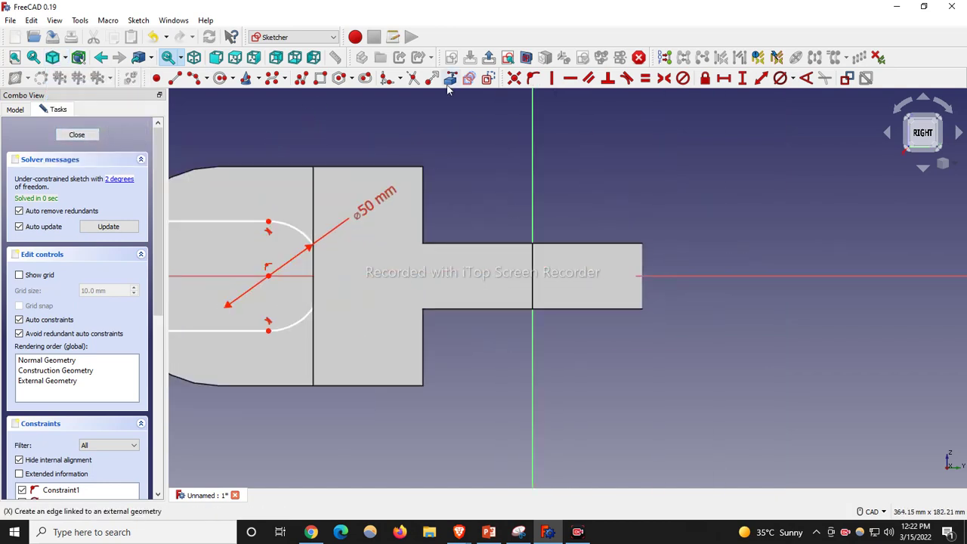
{"action": "left_click", "coordinate": [619, 243]}
{"action": "scroll", "coordinate": [682, 290], "scroll_direction": "down", "scroll_amount": 3}
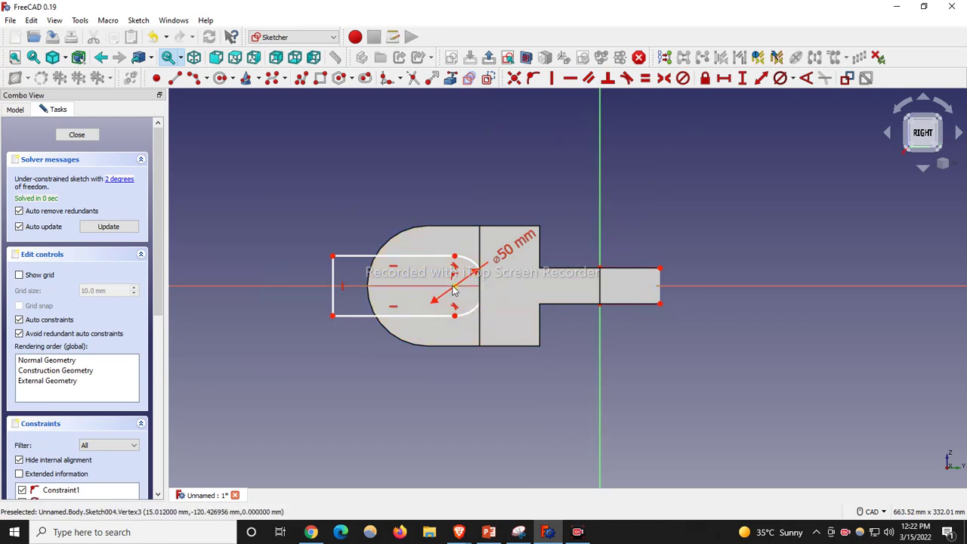
Constrain the horizontal distance between the slot arc's centre and the pierced lug's far end to 200 mm.
{"action": "left_click", "coordinate": [660, 268]}
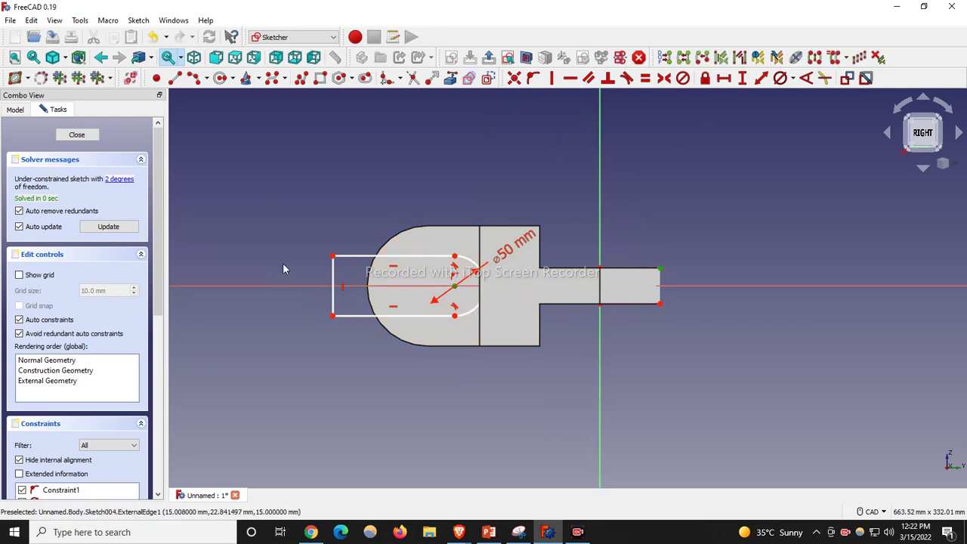
{"action": "left_click", "coordinate": [723, 78]}
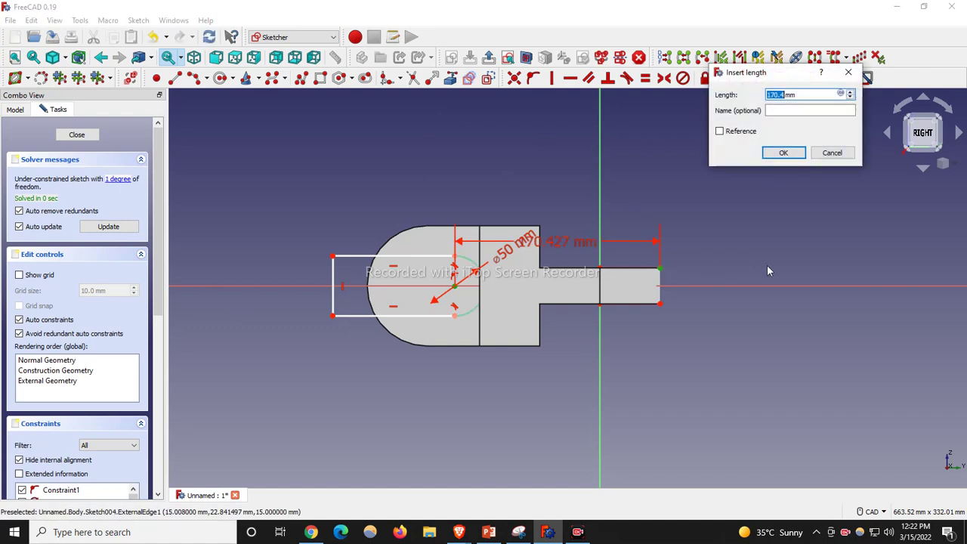
{"action": "type", "text": "200"}
{"action": "key", "text": "Return"}
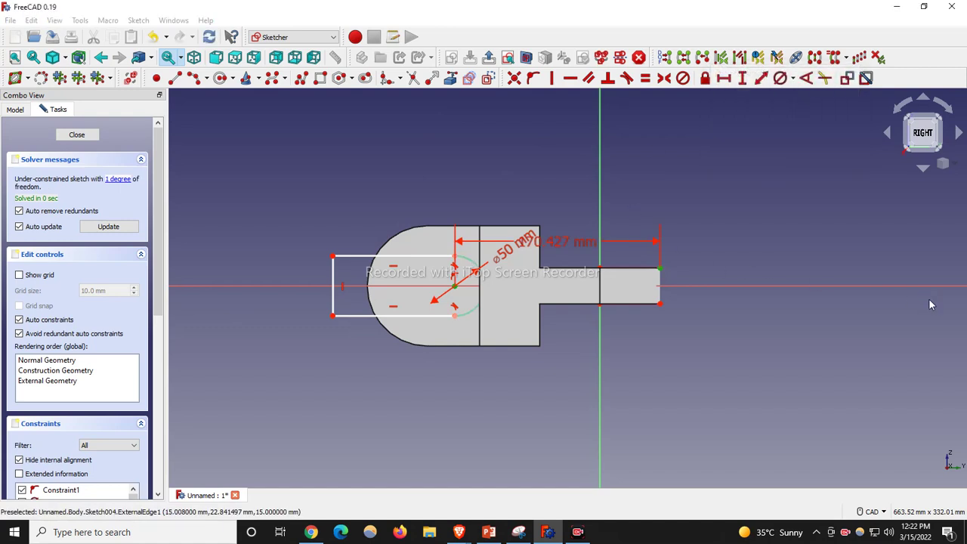
{"action": "right_click", "coordinate": [456, 182]}
{"action": "left_click", "coordinate": [306, 162]}
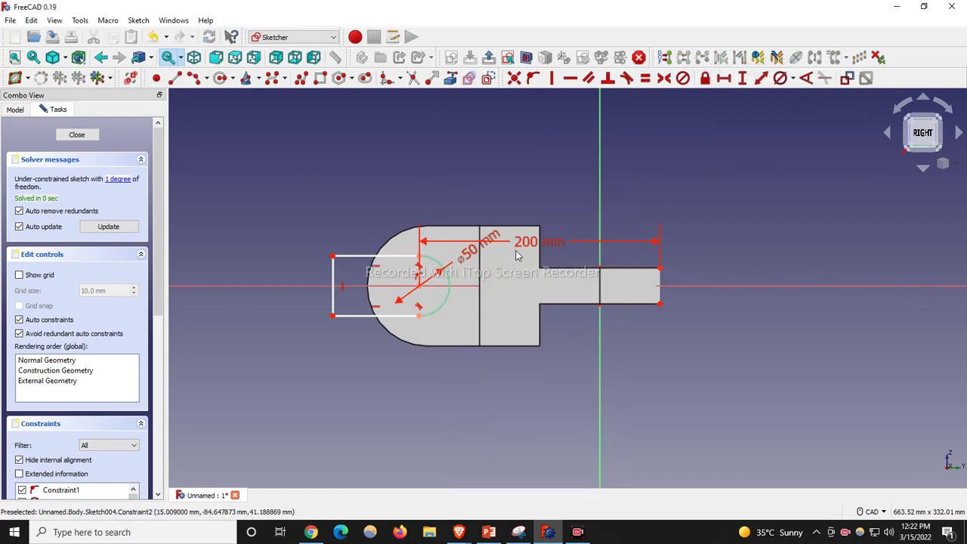
Set the display style to Flat lines to show the shaded body with its edges.
{"action": "scroll", "coordinate": [384, 278], "scroll_direction": "up", "scroll_amount": 3}
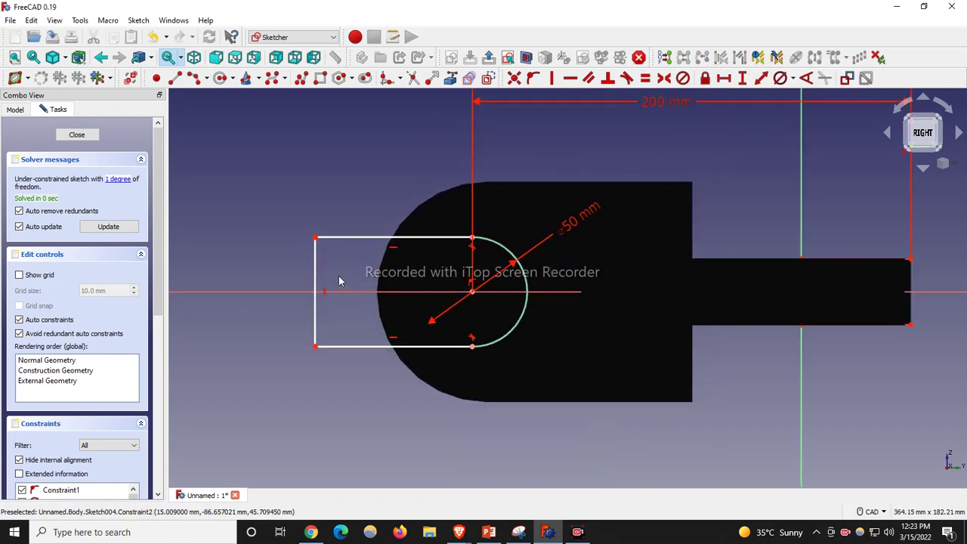
{"action": "scroll", "coordinate": [295, 325], "scroll_direction": "down", "scroll_amount": 5}
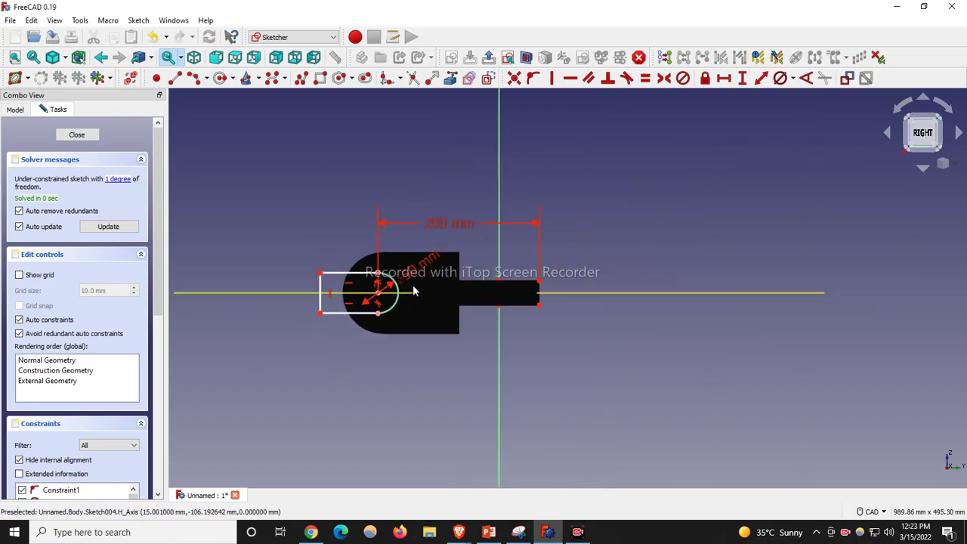
{"action": "scroll", "coordinate": [374, 291], "scroll_direction": "up", "scroll_amount": 4}
{"action": "scroll", "coordinate": [514, 284], "scroll_direction": "down", "scroll_amount": 1}
{"action": "left_click", "coordinate": [66, 58]}
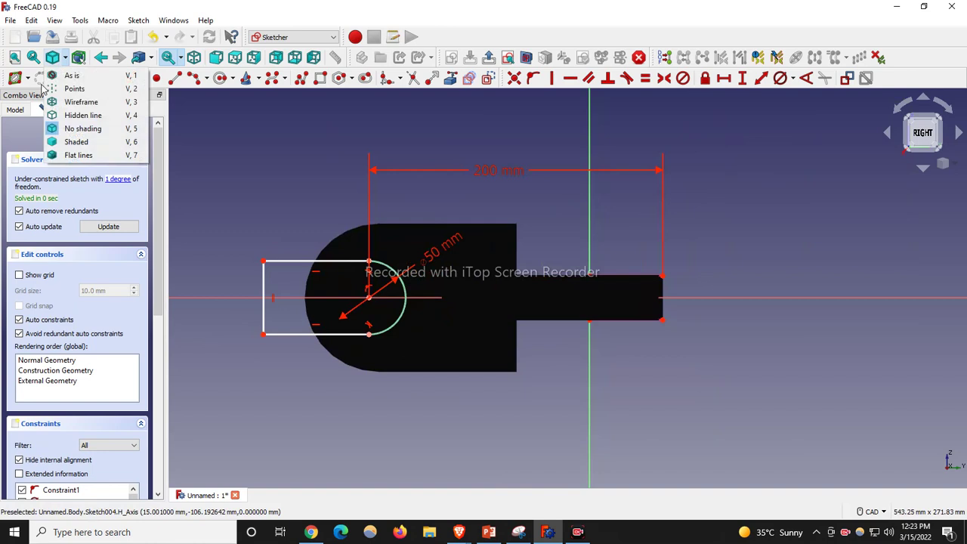
{"action": "left_click", "coordinate": [77, 155]}
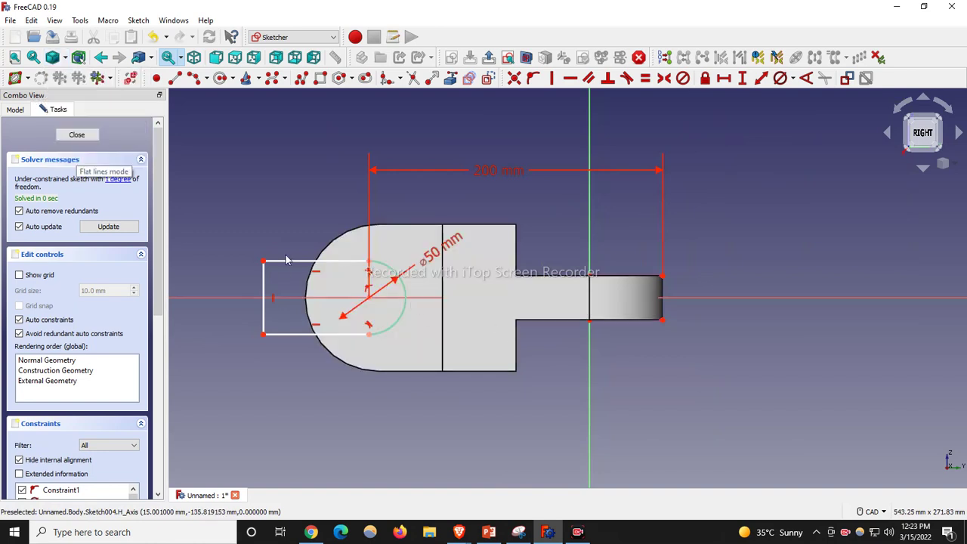
{"action": "scroll", "coordinate": [294, 275], "scroll_direction": "up", "scroll_amount": 2}
{"action": "scroll", "coordinate": [351, 260], "scroll_direction": "down", "scroll_amount": 2}
{"action": "scroll", "coordinate": [250, 301], "scroll_direction": "up", "scroll_amount": 2}
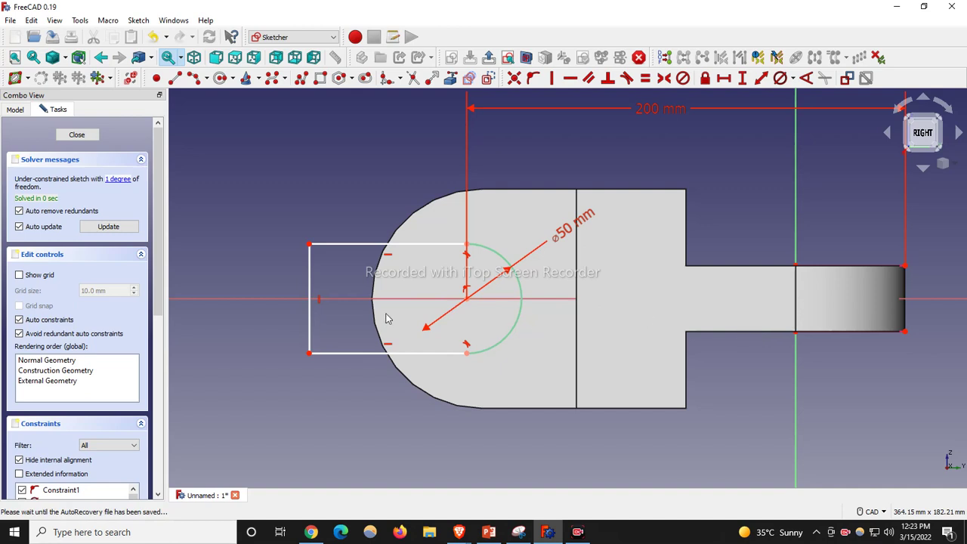
Shift the slot's closing edge nearer the tongue and set the slot's straight side length to 60 mm.
{"action": "mouse_move", "coordinate": [311, 297]}
{"action": "left_mouse_down"}
{"action": "mouse_move", "coordinate": [296, 293]}
{"action": "mouse_move", "coordinate": [345, 292]}
{"action": "mouse_move", "coordinate": [331, 292]}
{"action": "left_mouse_up"}
{"action": "scroll", "coordinate": [297, 380], "scroll_direction": "down", "scroll_amount": 2}
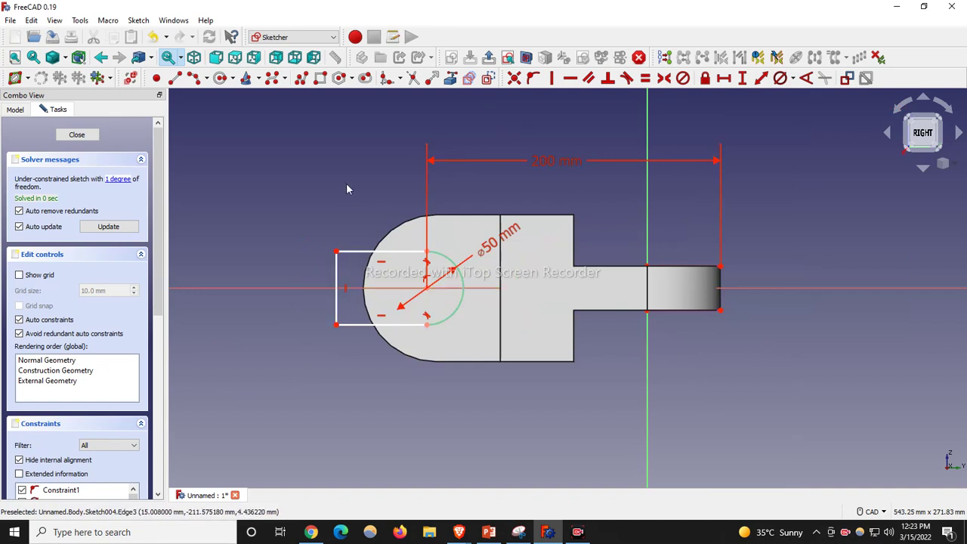
{"action": "left_click", "coordinate": [352, 252]}
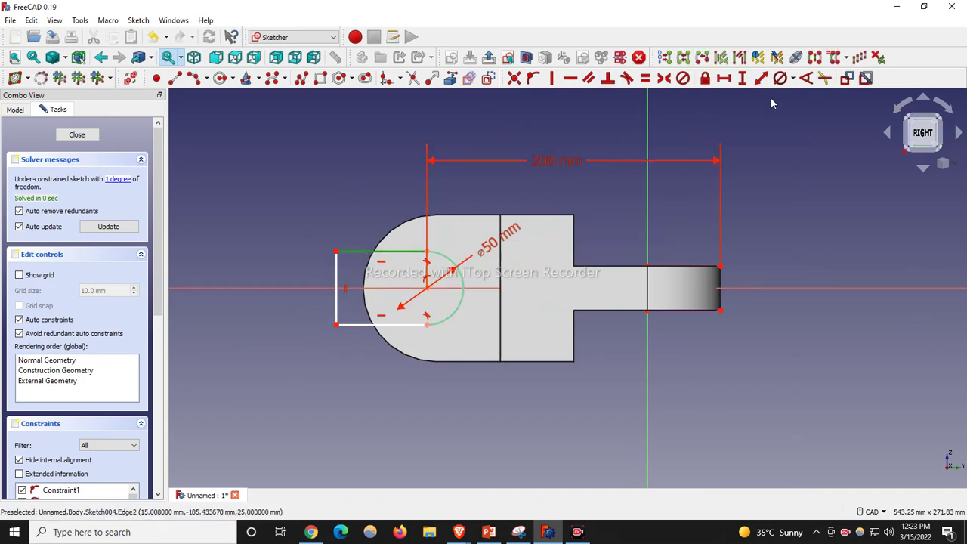
{"action": "left_click", "coordinate": [723, 78]}
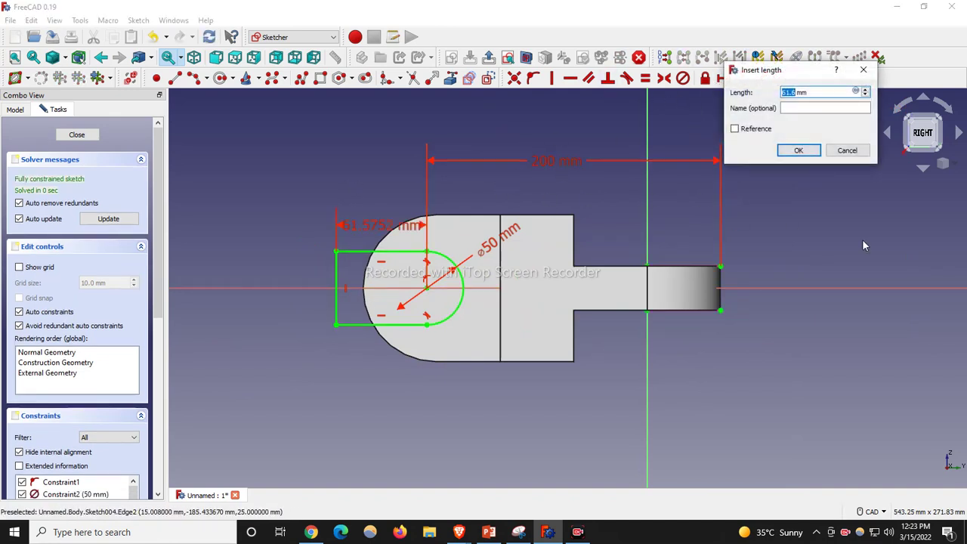
{"action": "type", "text": "60"}
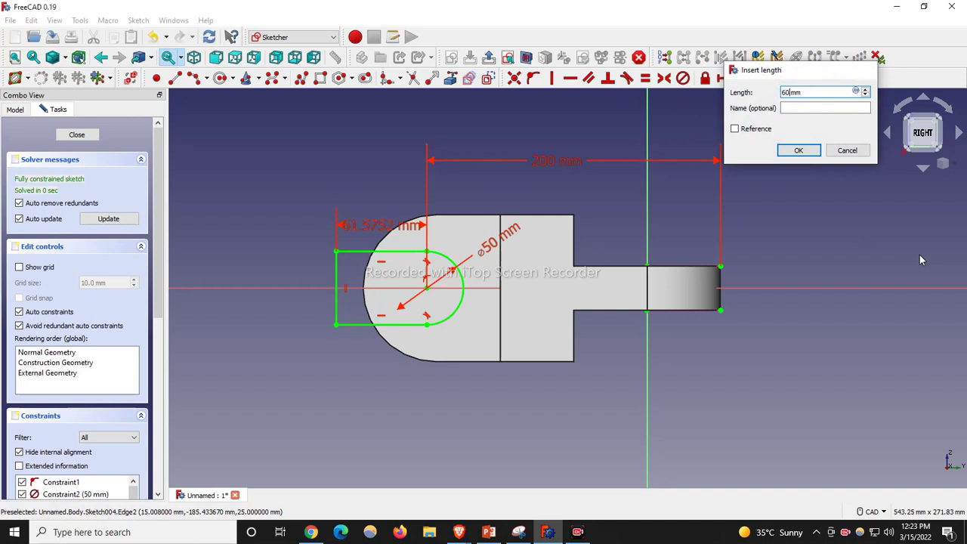
{"action": "key", "text": "Return"}
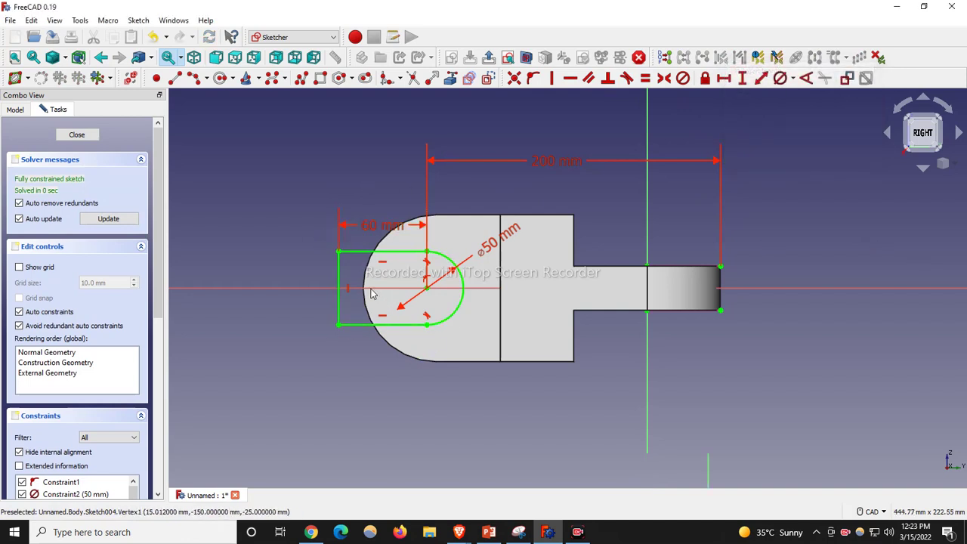
{"action": "scroll", "coordinate": [373, 290], "scroll_direction": "up", "scroll_amount": 2}
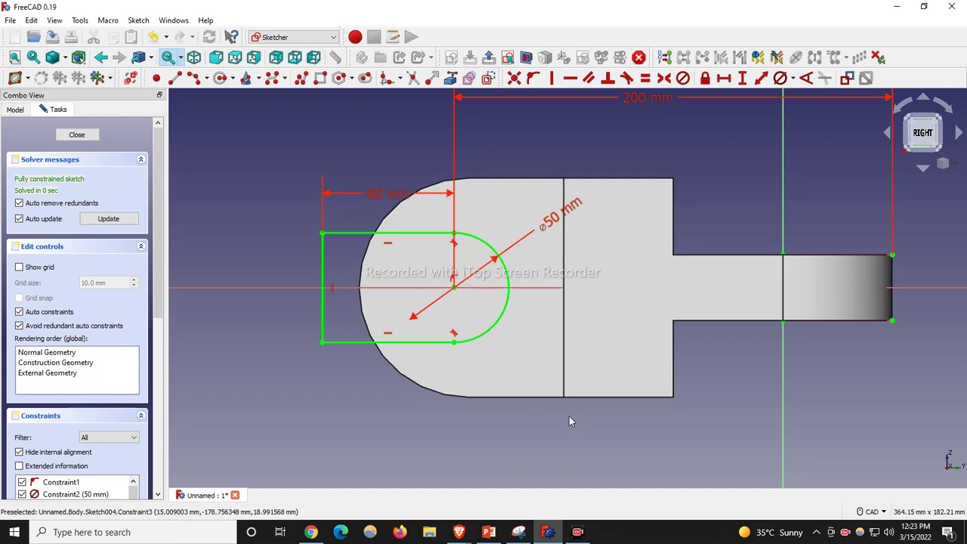
Close the slot sketch, switch to the isometric view, and cut the profile as a Pocket of type Through all.
{"action": "key", "text": "0"}
{"action": "left_click", "coordinate": [73, 137]}
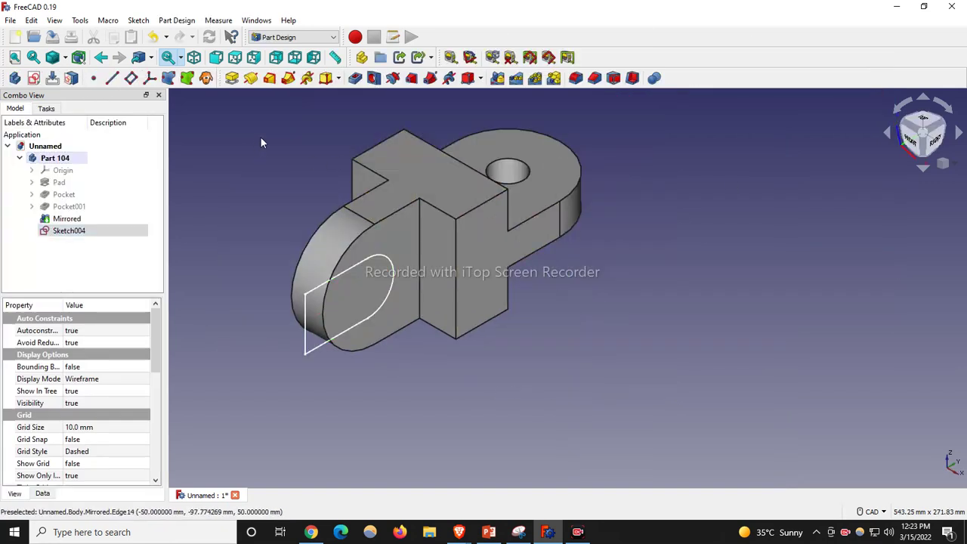
{"action": "left_click", "coordinate": [261, 142]}
{"action": "left_click", "coordinate": [355, 78]}
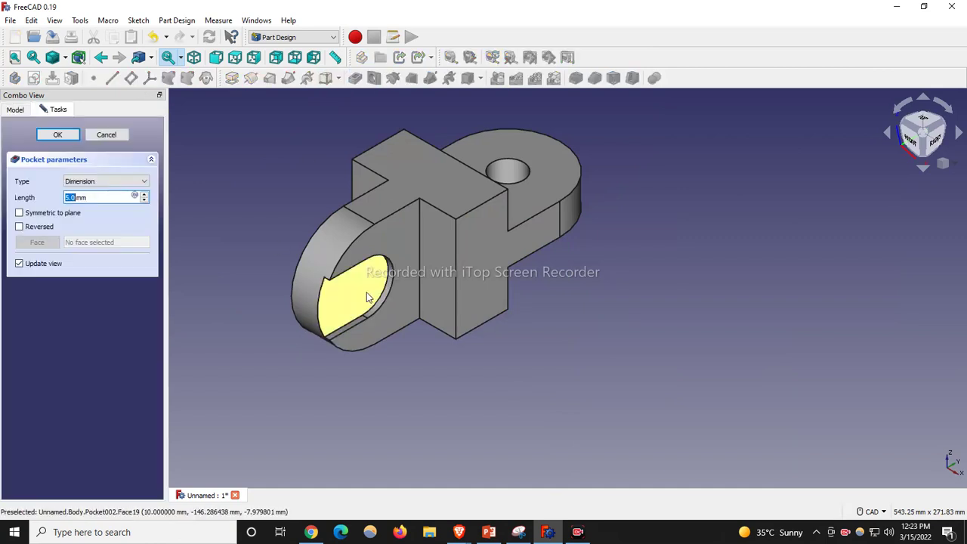
{"action": "left_click", "coordinate": [98, 181]}
{"action": "left_click", "coordinate": [92, 199]}
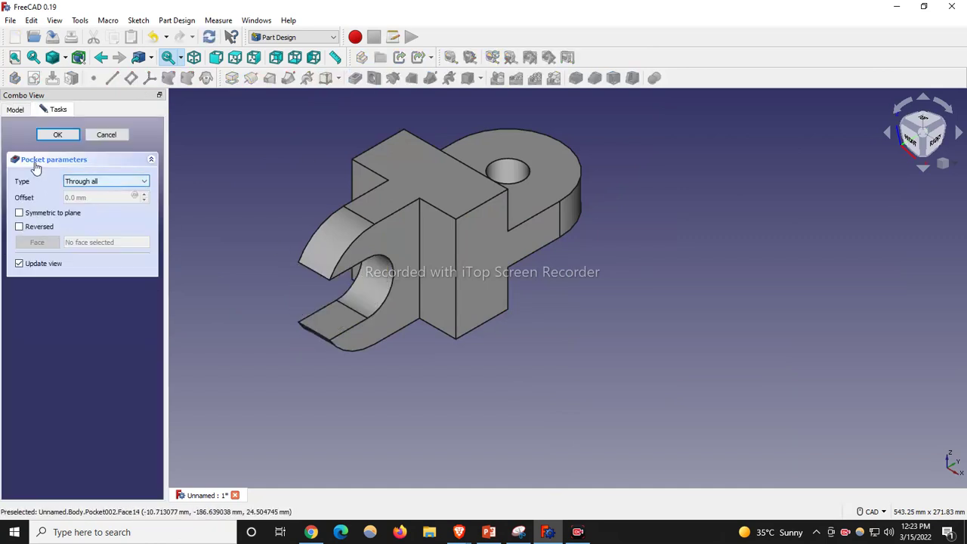
{"action": "left_click", "coordinate": [57, 135]}
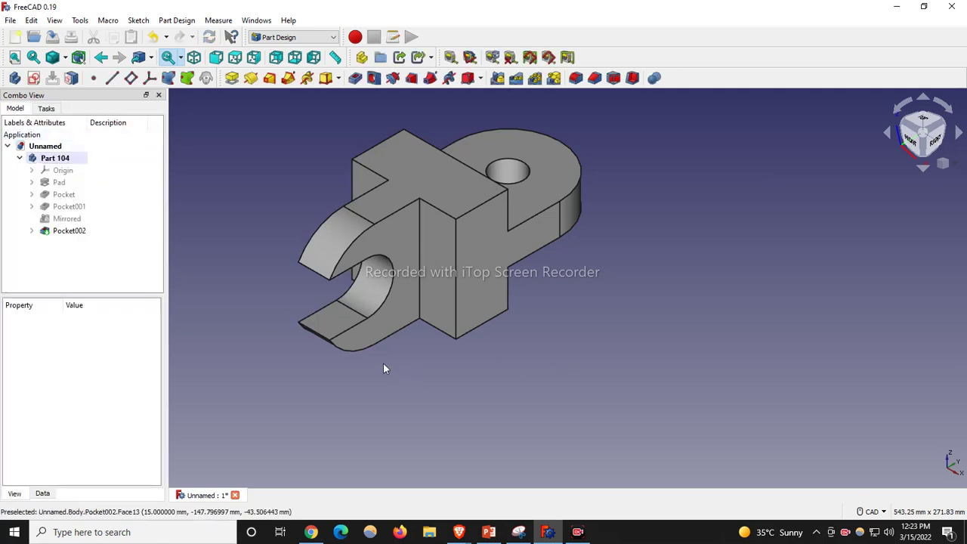
{"action": "scroll", "coordinate": [382, 368], "scroll_direction": "down", "scroll_amount": 5}
{"action": "scroll", "coordinate": [559, 361], "scroll_direction": "up", "scroll_amount": 5}
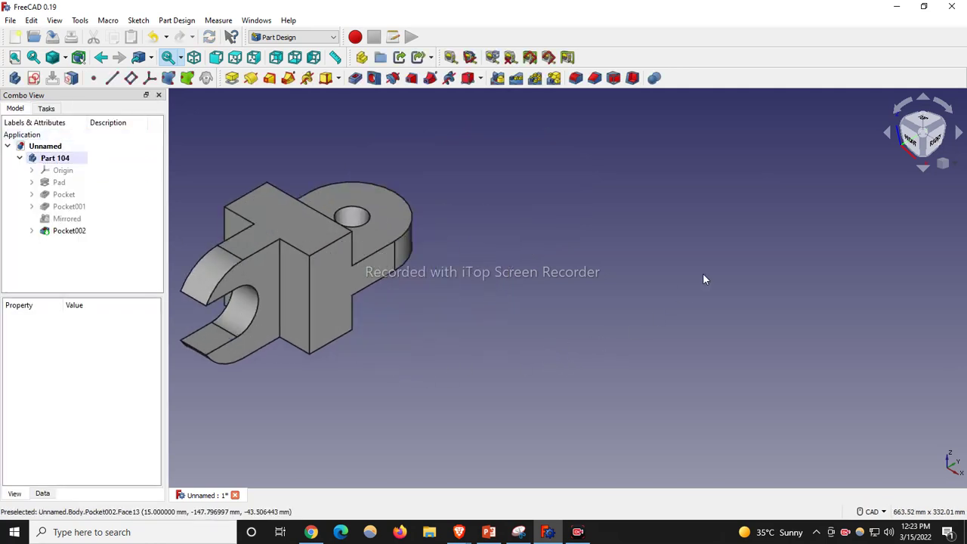
Switch to the browser showing practice drawing 104 and place it beside the model to compare the two shapes.
{"action": "scroll", "coordinate": [706, 313], "scroll_direction": "down", "scroll_amount": 1}
{"action": "scroll", "coordinate": [430, 249], "scroll_direction": "up", "scroll_amount": 2}
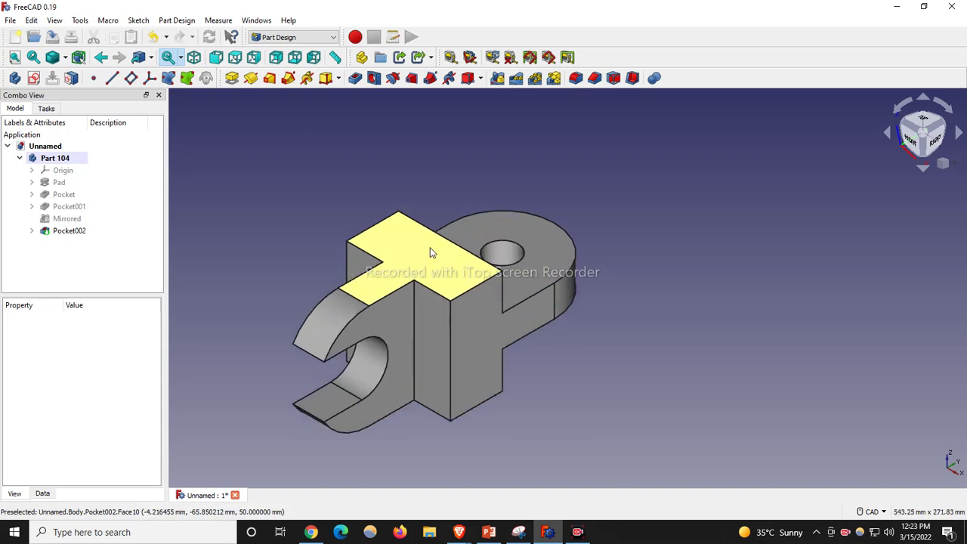
{"action": "key", "text": "alt+Tab"}
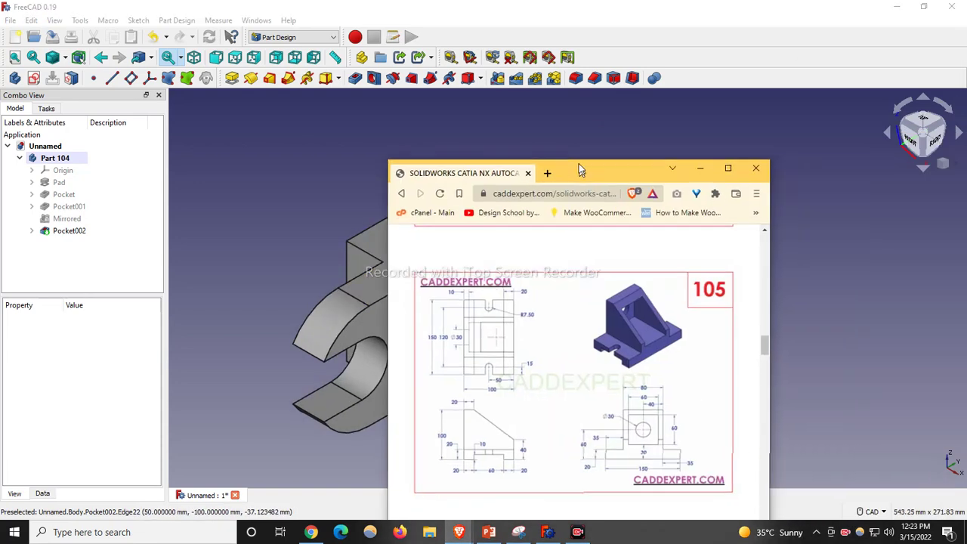
{"action": "scroll", "coordinate": [741, 339], "scroll_direction": "up", "scroll_amount": 4}
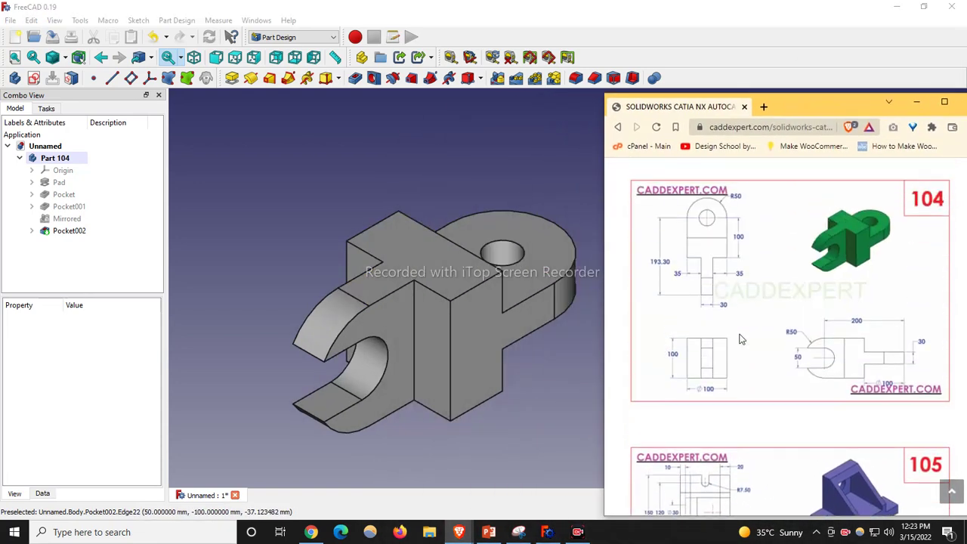
{"action": "scroll", "coordinate": [239, 250], "scroll_direction": "down", "scroll_amount": 3}
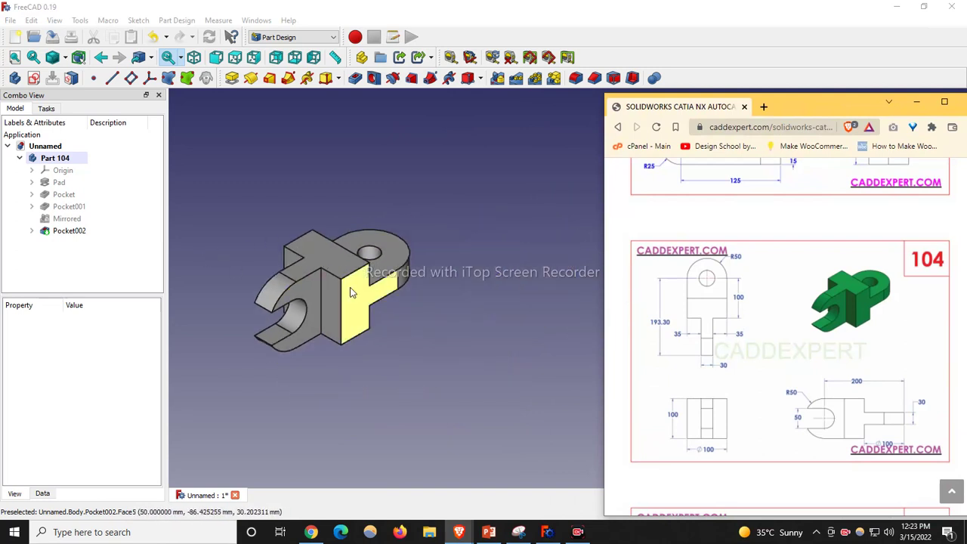
{"action": "scroll", "coordinate": [349, 286], "scroll_direction": "up", "scroll_amount": 2}
{"action": "left_click_drag", "start_coordinate": [823, 111], "coordinate": [701, 100]}
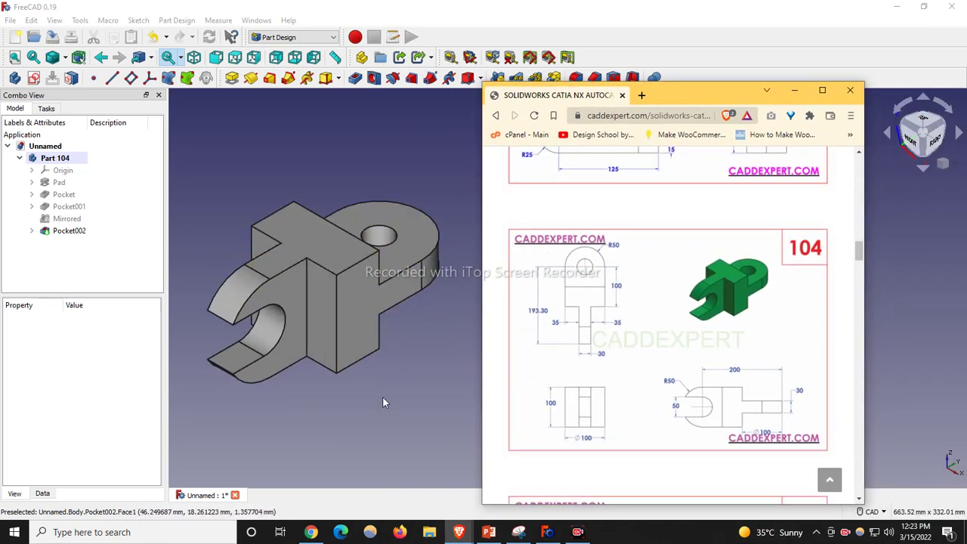
Set the shape colour of the Part 104 body to the medium green basic colour, matching the part in the reference drawing.
{"action": "right_click", "coordinate": [65, 162]}
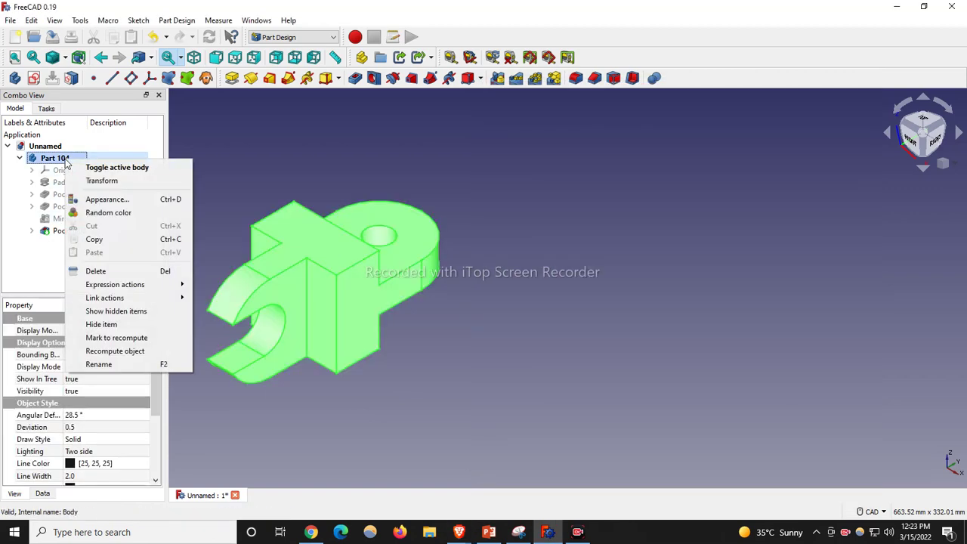
{"action": "left_click", "coordinate": [107, 201]}
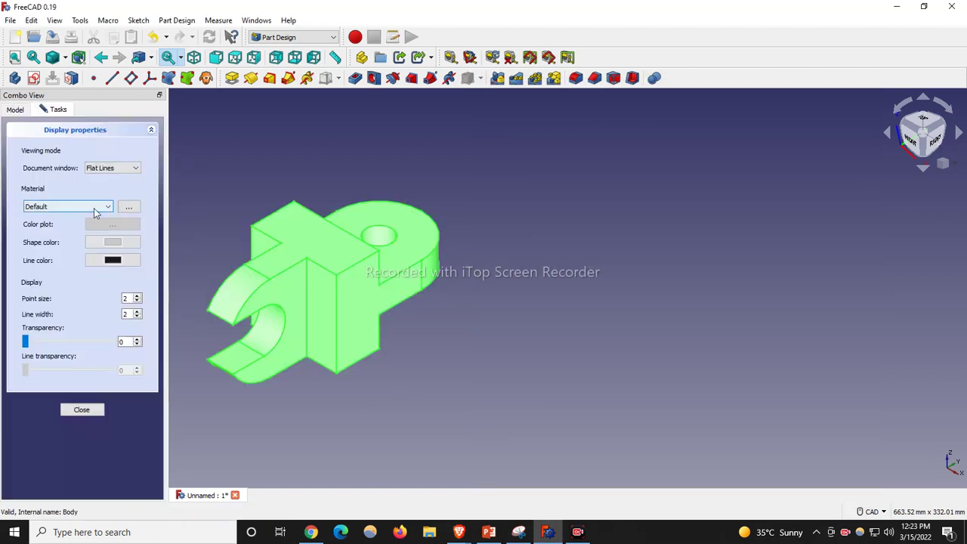
{"action": "left_click", "coordinate": [113, 241]}
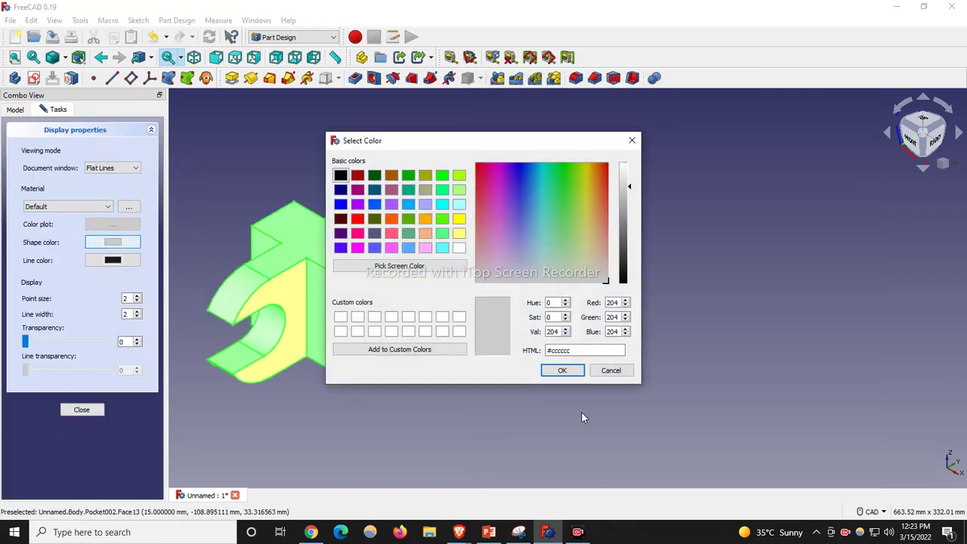
{"action": "left_click", "coordinate": [459, 531]}
{"action": "left_click", "coordinate": [530, 505]}
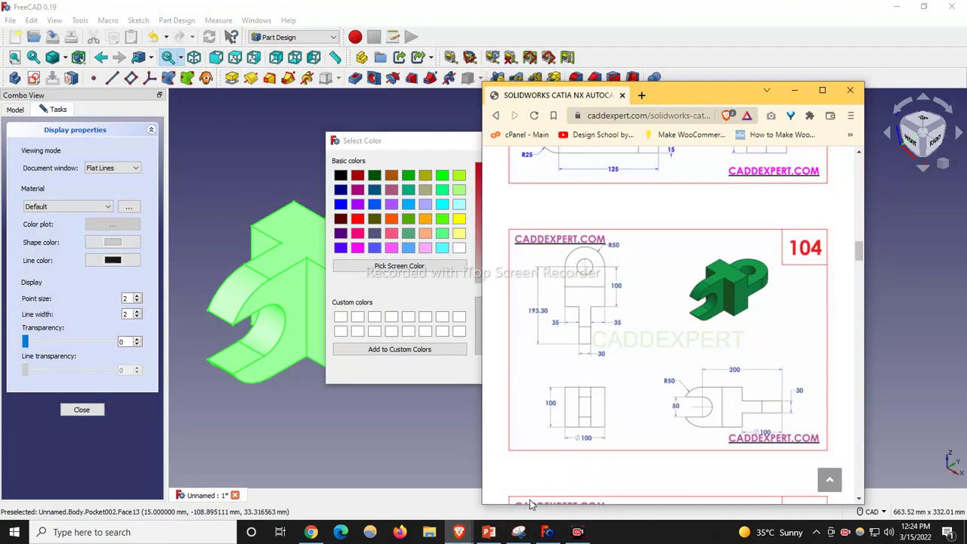
{"action": "left_click", "coordinate": [408, 176]}
{"action": "left_click", "coordinate": [576, 373]}
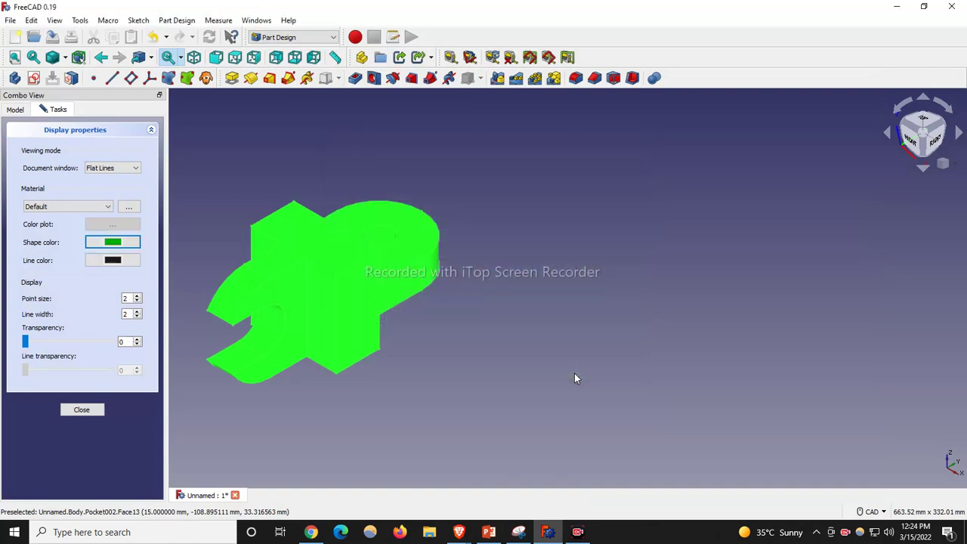
{"action": "scroll", "coordinate": [574, 333], "scroll_direction": "down", "scroll_amount": 2}
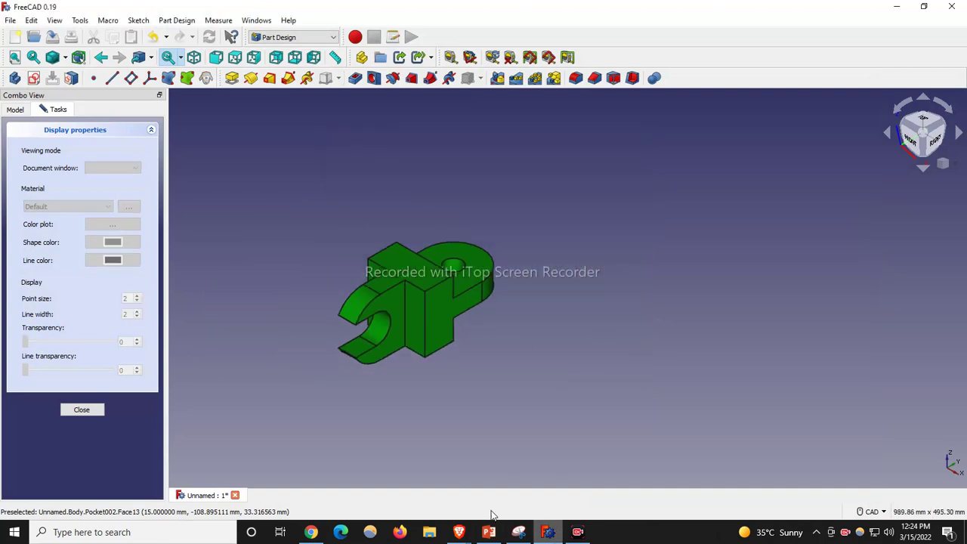
{"action": "left_click", "coordinate": [16, 113]}
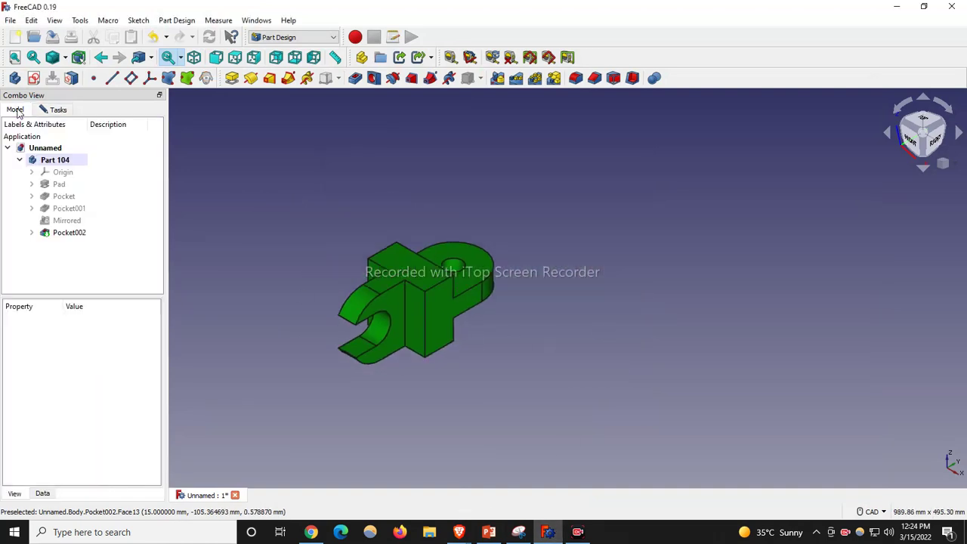
Compare the green model's fork, central block and pierced lug with practice drawing 104 in the browser, then return to FreeCAD.
{"action": "scroll", "coordinate": [321, 290], "scroll_direction": "up", "scroll_amount": 2}
{"action": "scroll", "coordinate": [527, 365], "scroll_direction": "up", "scroll_amount": 2}
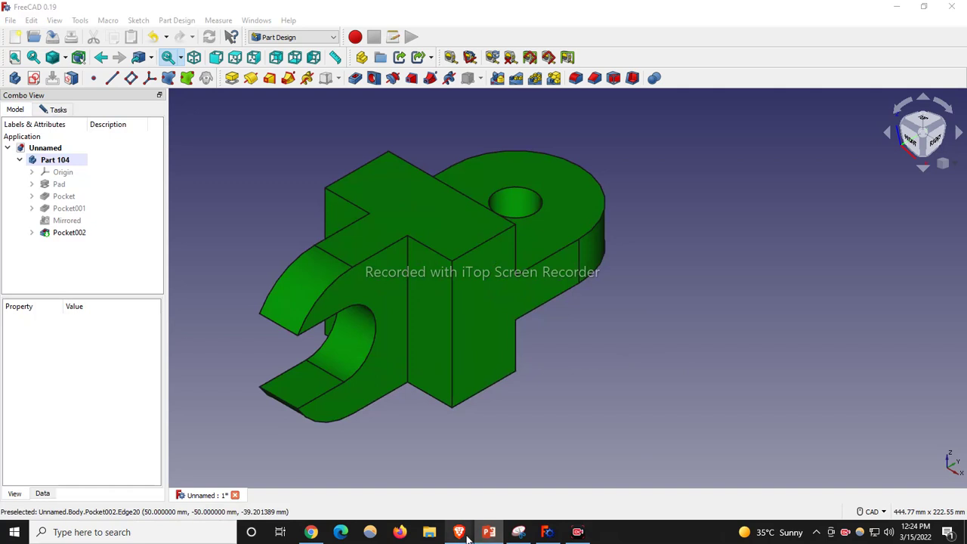
{"action": "mouse_move", "coordinate": [458, 532]}
{"action": "left_click", "coordinate": [538, 481]}
{"action": "middle_click_drag", "start_coordinate": [387, 309], "coordinate": [229, 285]}
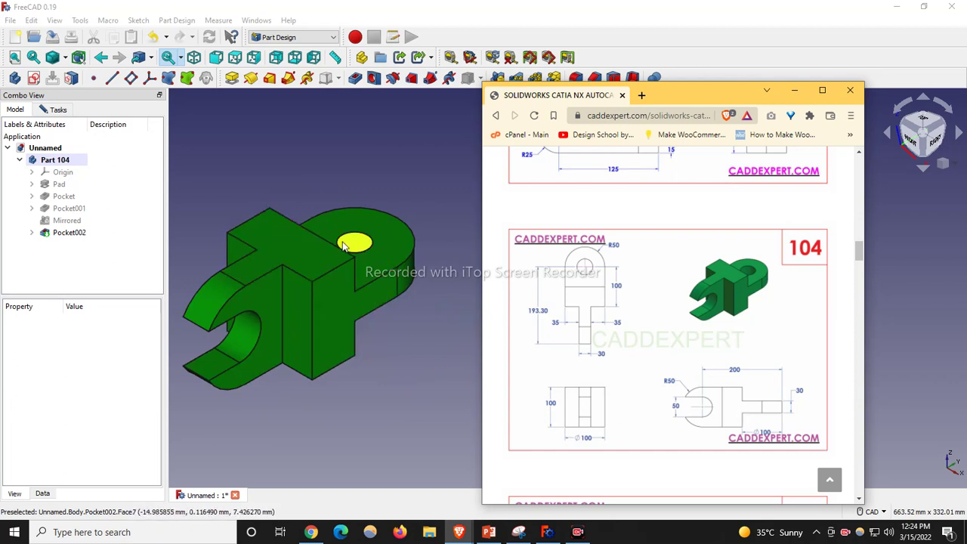
{"action": "scroll", "coordinate": [334, 242], "scroll_direction": "up", "scroll_amount": 2}
{"action": "left_click", "coordinate": [421, 395]}
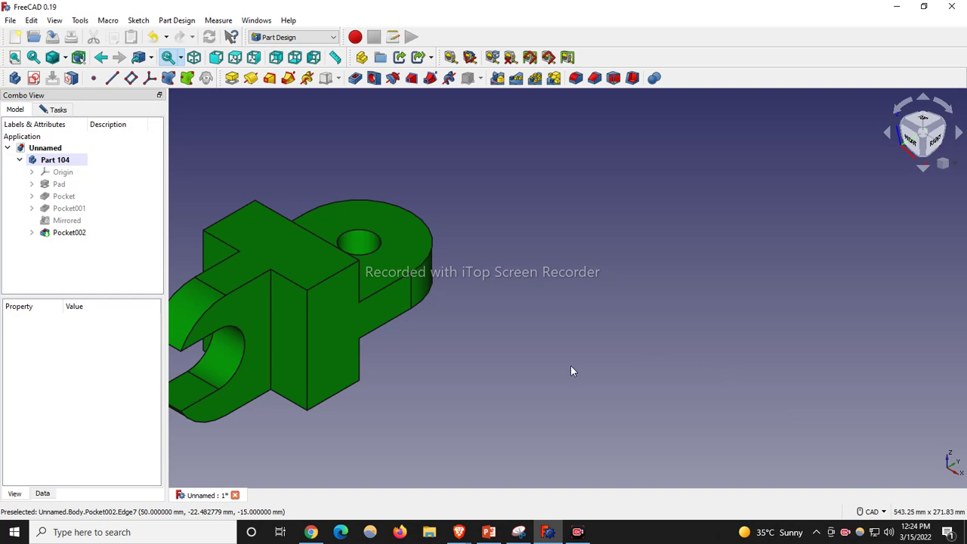
{"action": "scroll", "coordinate": [574, 299], "scroll_direction": "down", "scroll_amount": 5}
{"action": "scroll", "coordinate": [397, 265], "scroll_direction": "up", "scroll_amount": 5}
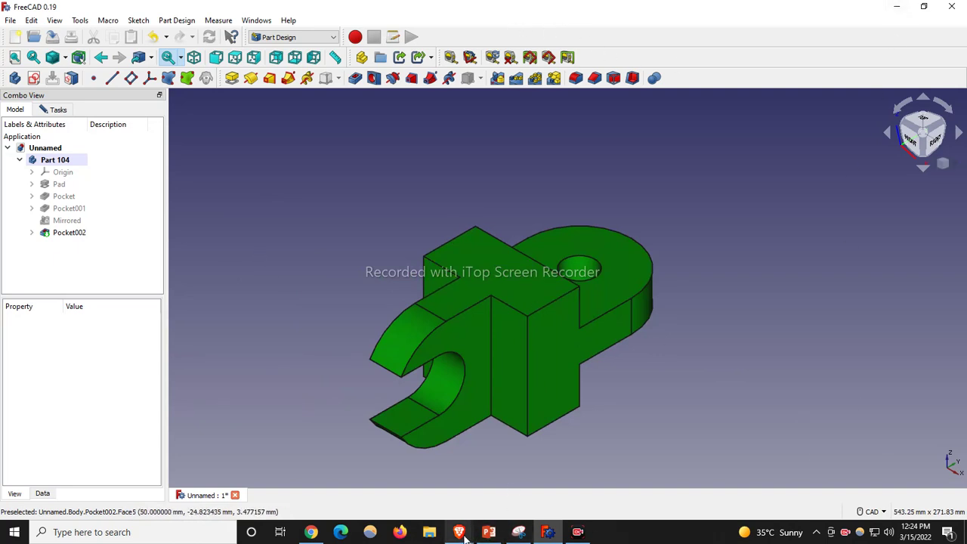
{"action": "mouse_move", "coordinate": [463, 535]}
{"action": "left_click", "coordinate": [425, 477]}
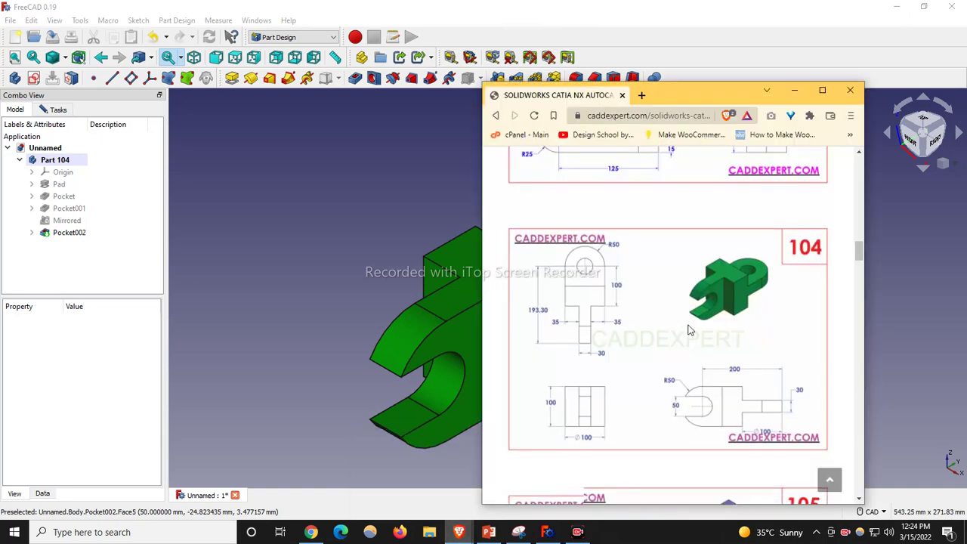
{"action": "scroll", "coordinate": [688, 329], "scroll_direction": "down", "scroll_amount": 3}
{"action": "left_click", "coordinate": [261, 302]}
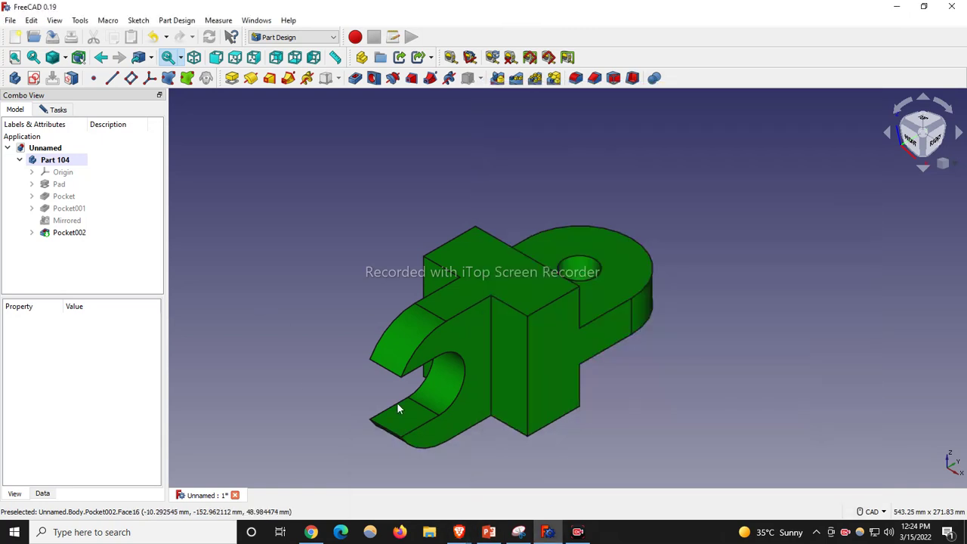